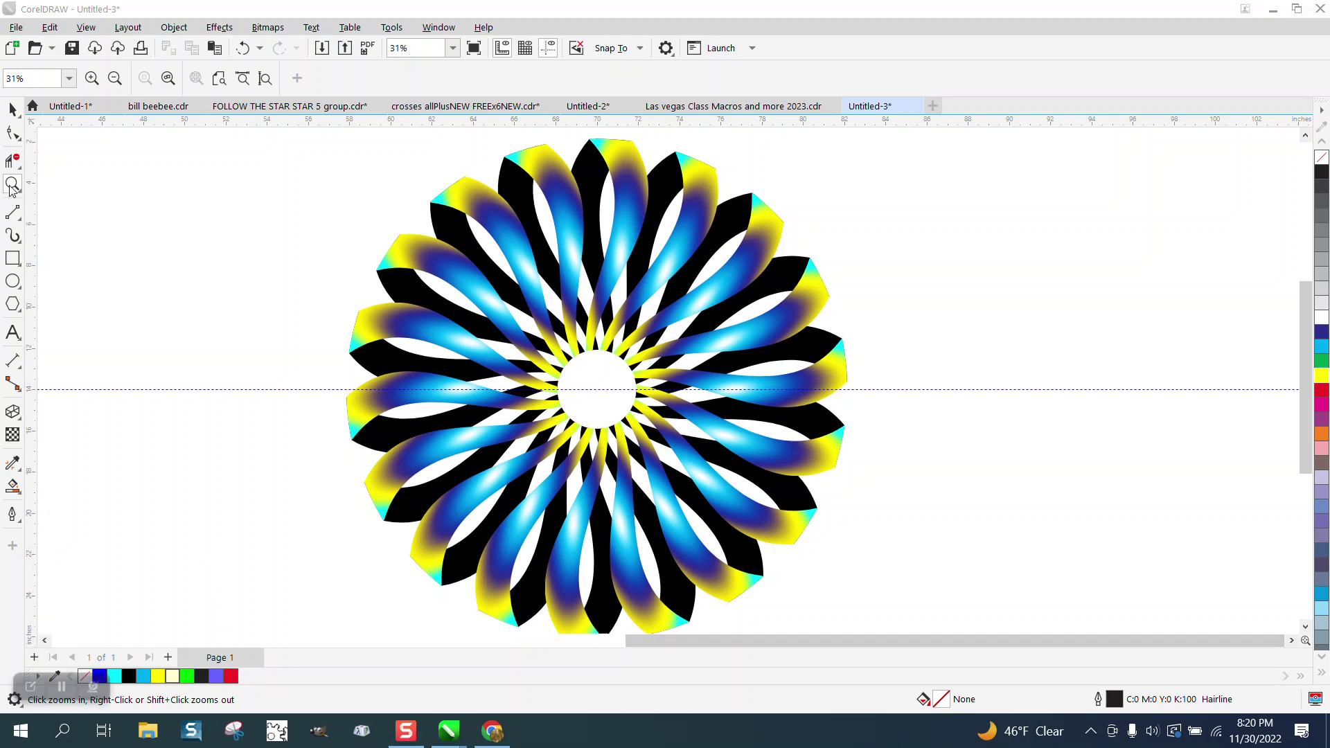
Step: Zoom out to 22% so the blank page fills the view, with the rosette at the right
{"action": "scroll", "coordinate": [416, 250], "scroll_direction": "down", "scroll_amount": 1}
{"action": "left_click_drag", "start_coordinate": [430, 194], "coordinate": [764, 493]}
{"action": "scroll", "coordinate": [694, 435], "scroll_direction": "down", "scroll_amount": 1}
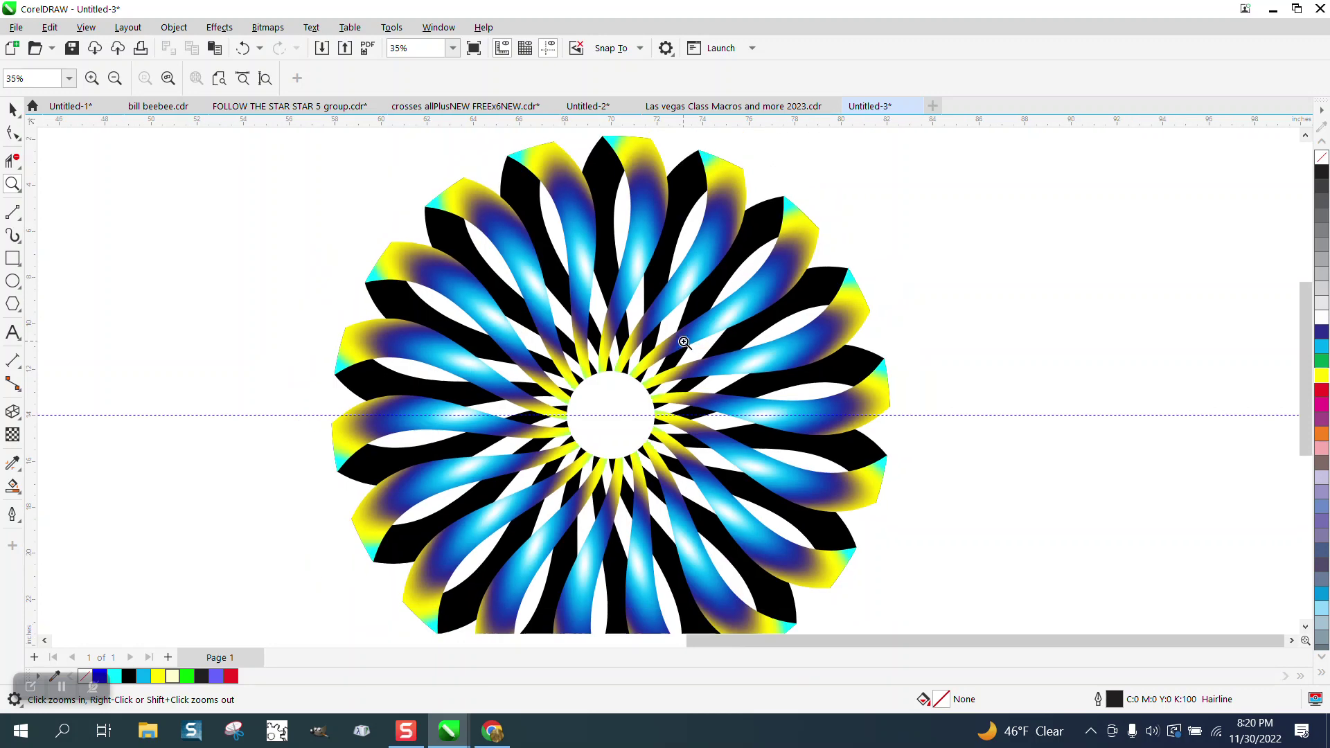
{"action": "scroll", "coordinate": [637, 263], "scroll_direction": "down", "scroll_amount": 3}
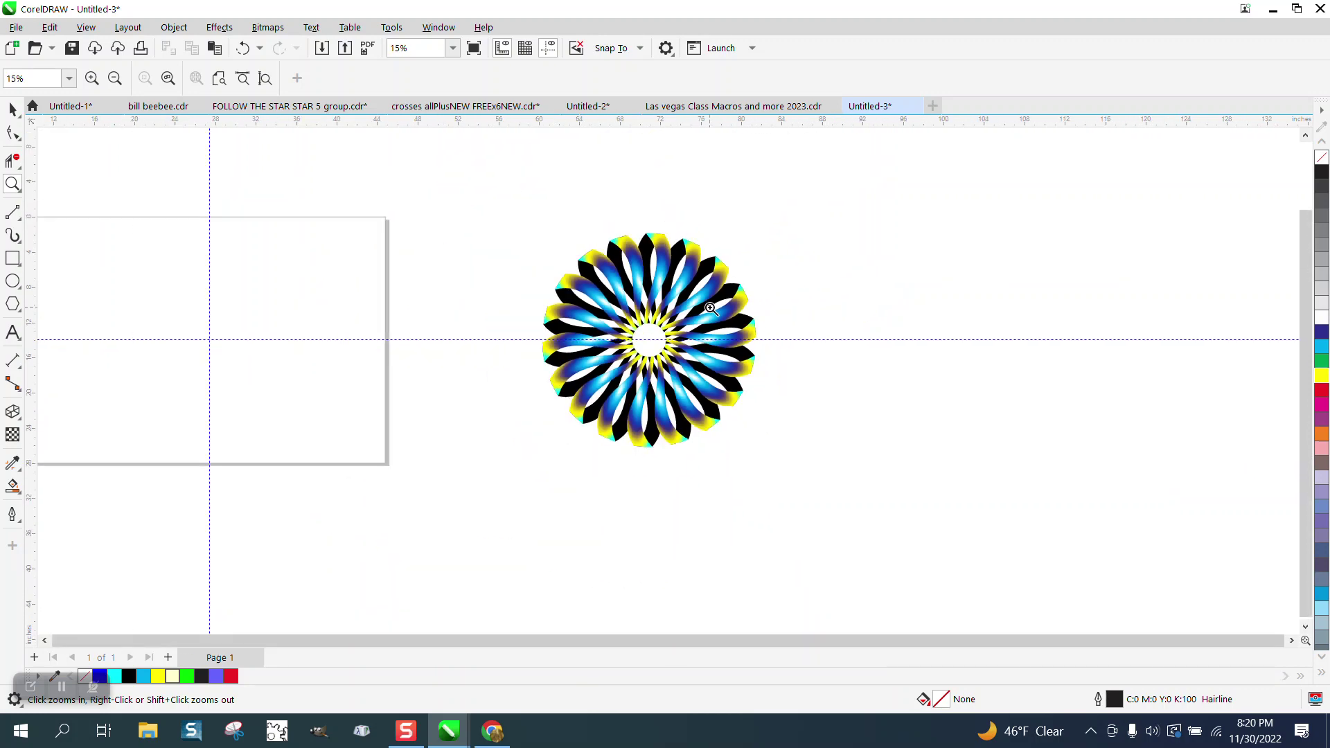
{"action": "scroll", "coordinate": [710, 309], "scroll_direction": "down", "scroll_amount": 1}
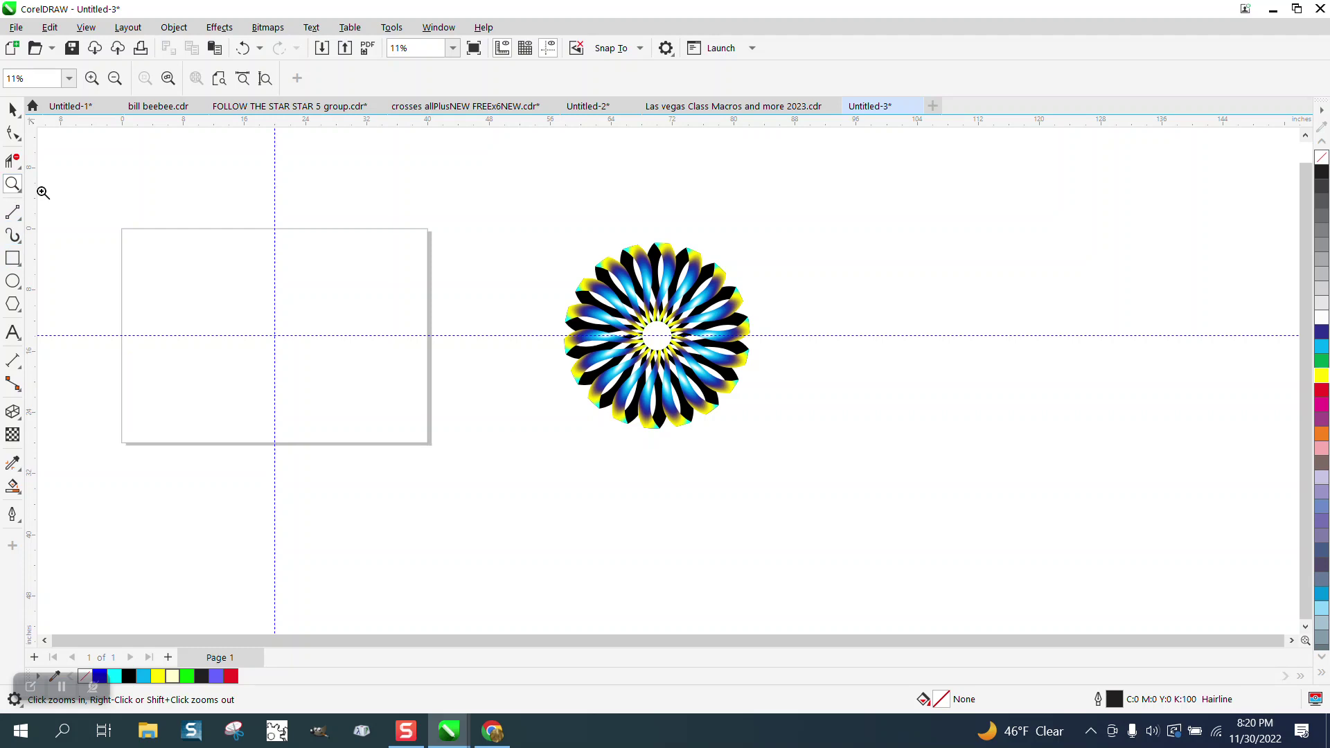
{"action": "left_click", "coordinate": [303, 347]}
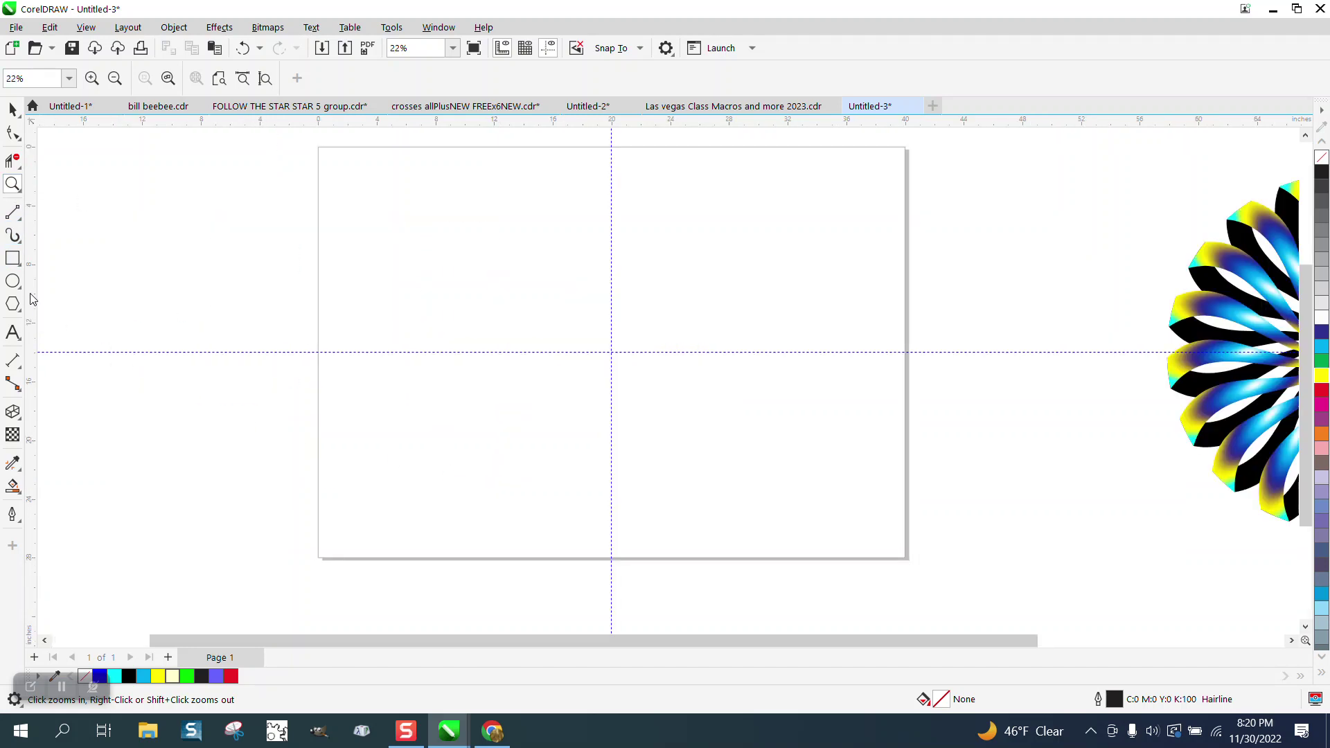
Step: Draw a vertical 2-point line up from the guideline intersection
{"action": "left_click", "coordinate": [16, 222]}
{"action": "left_click", "coordinate": [78, 230]}
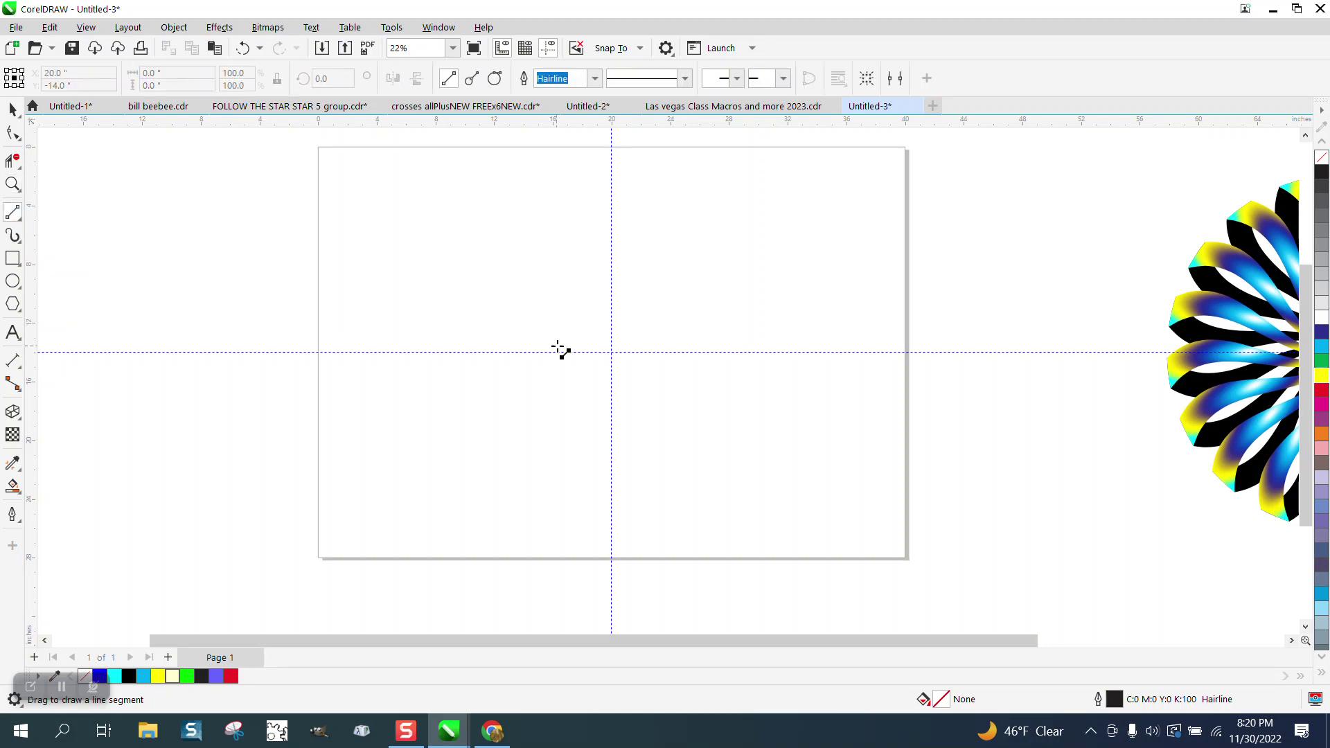
{"action": "left_click_drag", "start_coordinate": [611, 352], "coordinate": [611, 188]}
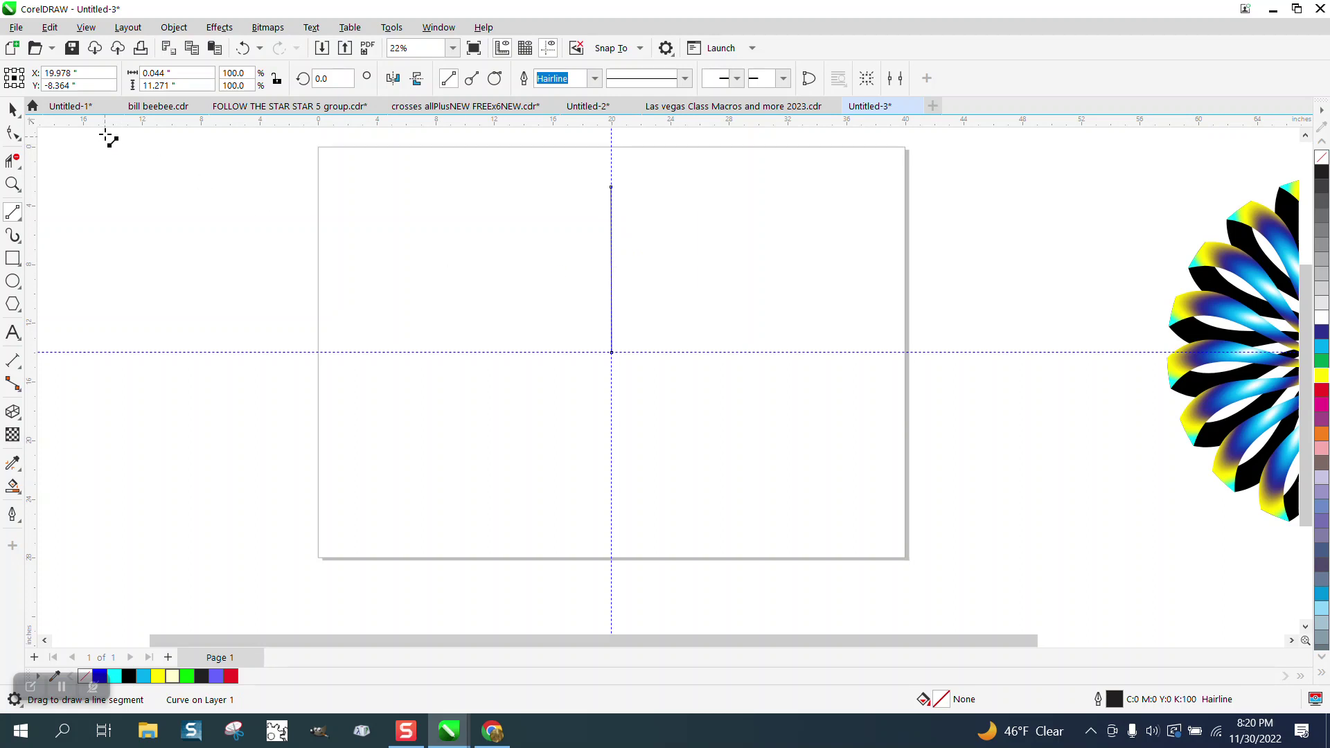
Step: Clone the line, rotate it 10° about its bottom node, and repeat into a 36-line burst
{"action": "left_click", "coordinate": [50, 27]}
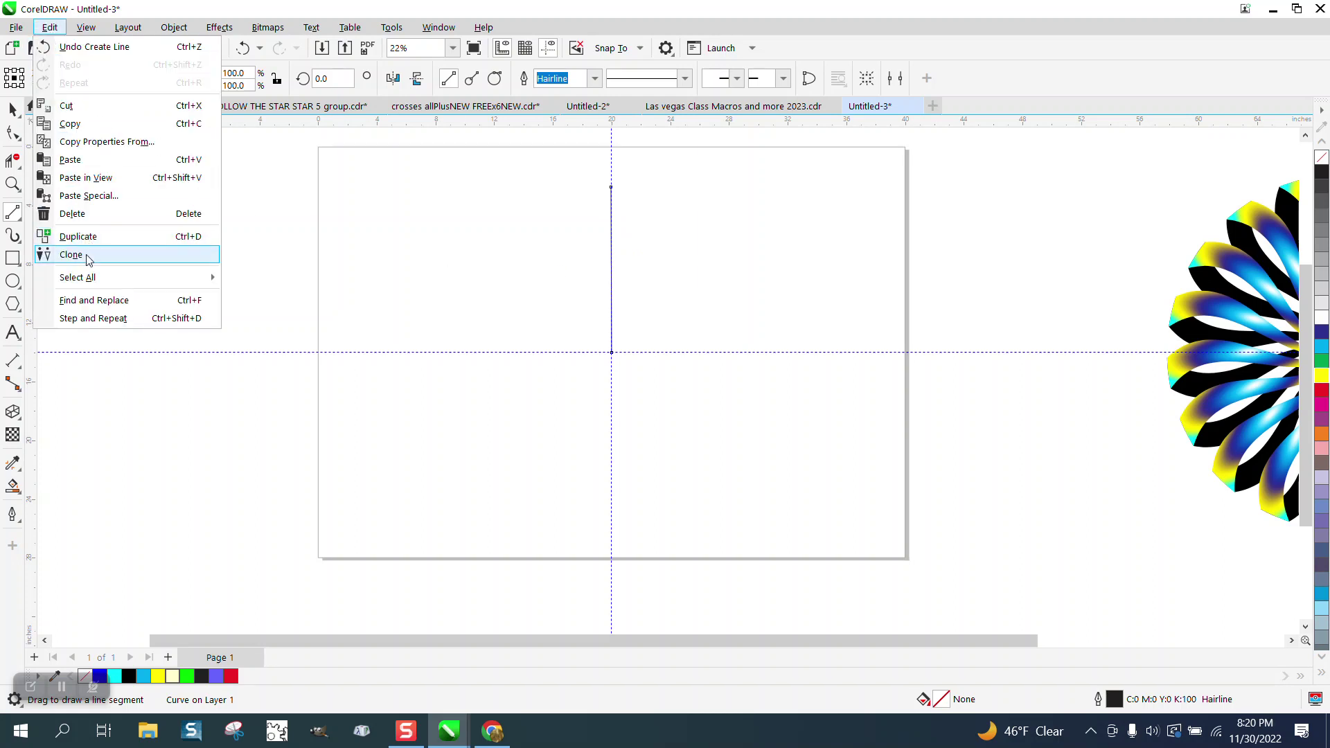
{"action": "left_click", "coordinate": [72, 255]}
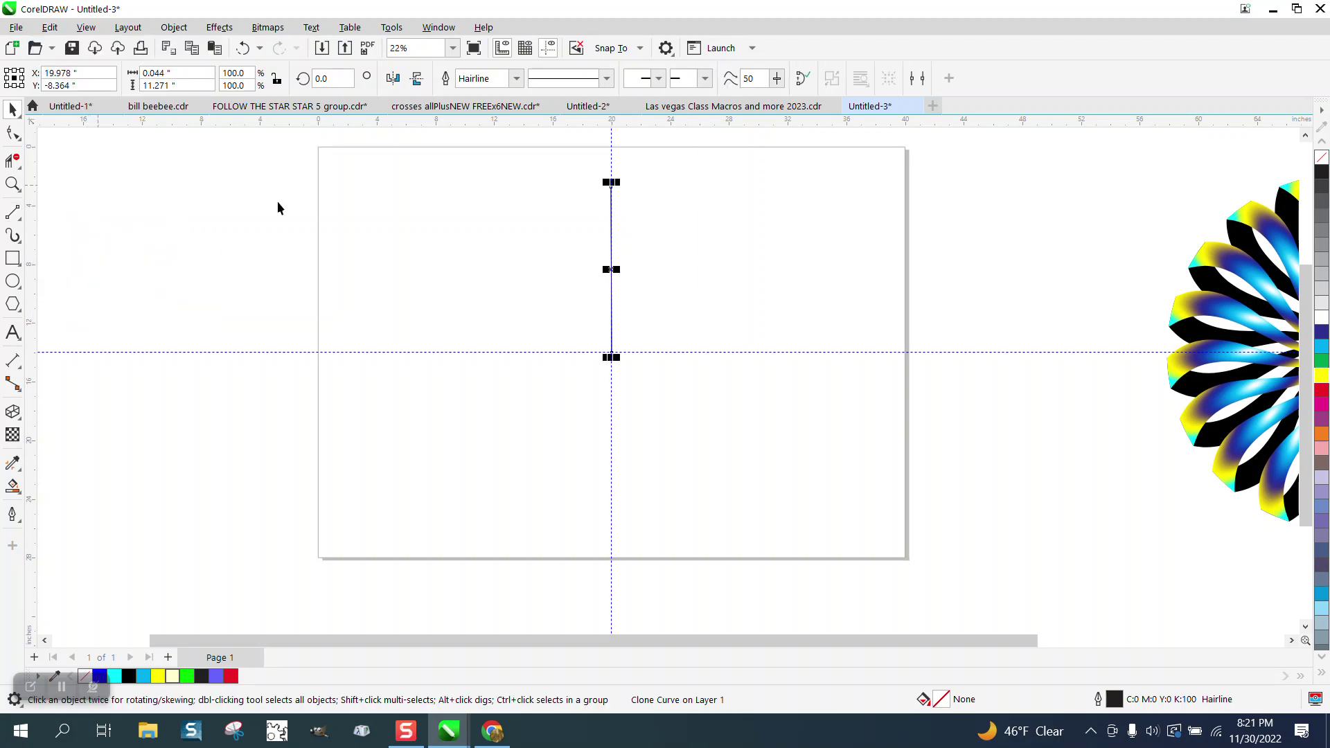
{"action": "left_click", "coordinate": [612, 270]}
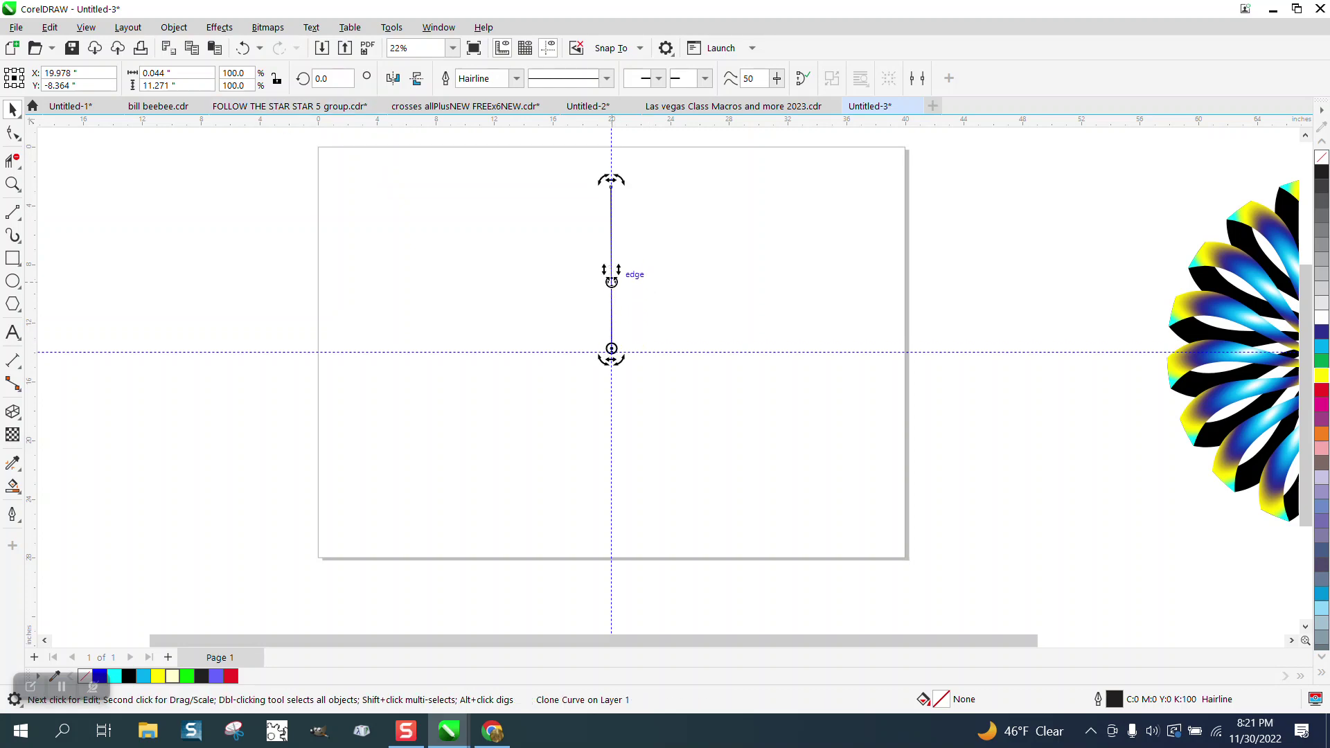
{"action": "left_click", "coordinate": [611, 276]}
{"action": "left_click", "coordinate": [612, 276]}
{"action": "left_click", "coordinate": [326, 78]}
{"action": "type", "text": "10"}
{"action": "key", "text": "Return"}
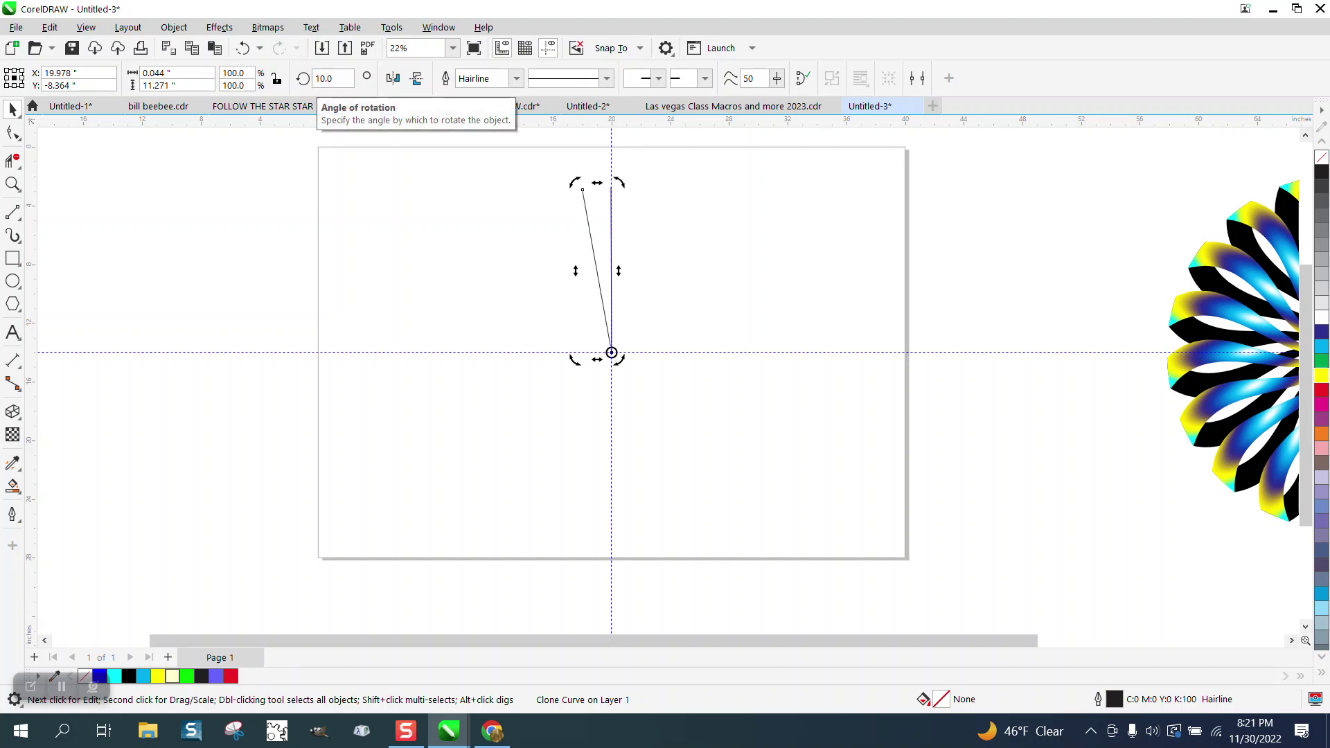
{"action": "key", "text": "ctrl+d"}
{"action": "key", "text": "ctrl+d"}
{"action": "key", "text": "ctrl+d"}
{"action": "key", "text": "ctrl+d"}
{"action": "key", "text": "ctrl+d"}
{"action": "key", "text": "ctrl+d"}
{"action": "key", "text": "ctrl+d"}
{"action": "key", "text": "ctrl+d"}
{"action": "key", "text": "ctrl+d"}
{"action": "key", "text": "ctrl+d"}
{"action": "key", "text": "ctrl+d"}
{"action": "key", "text": "ctrl+d"}
{"action": "key", "text": "ctrl+d"}
{"action": "key", "text": "ctrl+d"}
{"action": "key", "text": "ctrl+d"}
{"action": "key", "text": "ctrl+d"}
{"action": "key", "text": "ctrl+d"}
{"action": "key", "text": "ctrl+d"}
{"action": "key", "text": "ctrl+d"}
{"action": "key", "text": "ctrl+d"}
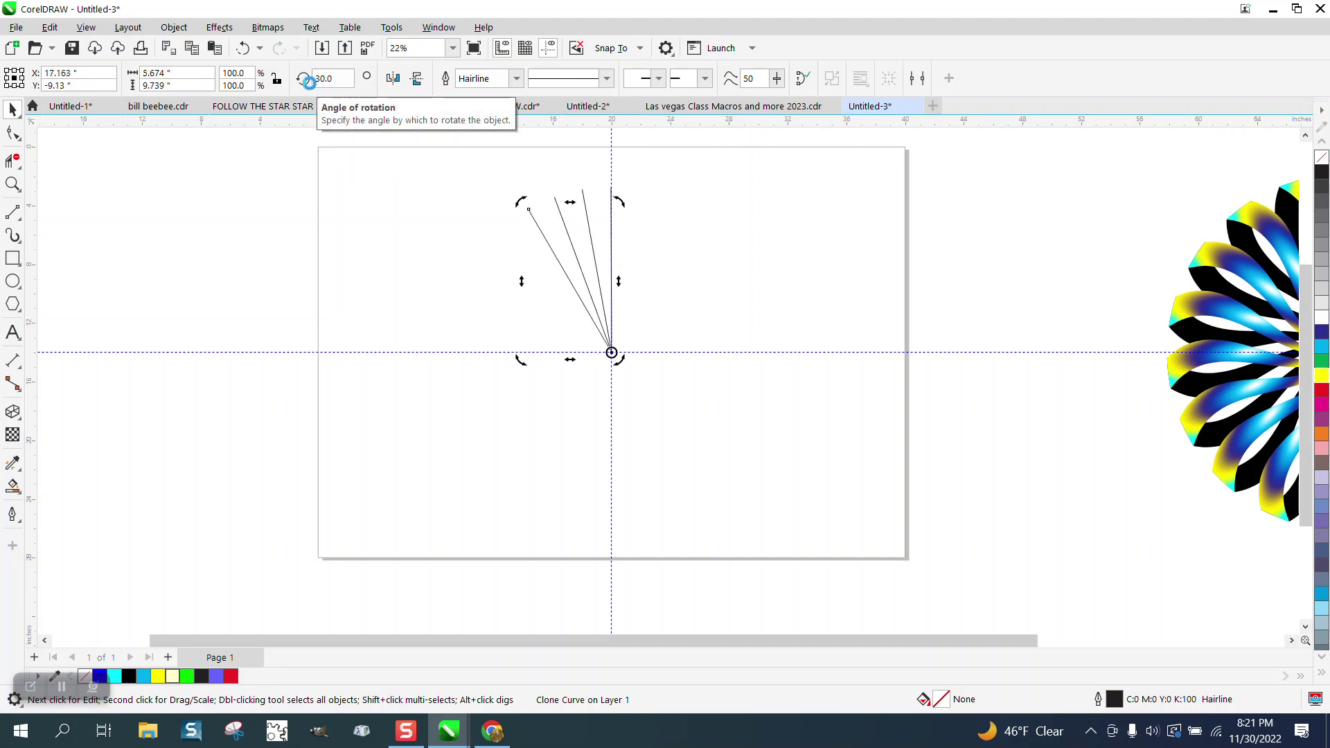
{"action": "key", "text": "ctrl+d"}
{"action": "key", "text": "ctrl+d"}
{"action": "key", "text": "ctrl+d"}
{"action": "key", "text": "ctrl+d"}
{"action": "key", "text": "ctrl+d"}
{"action": "key", "text": "ctrl+d"}
{"action": "key", "text": "ctrl+d"}
{"action": "key", "text": "ctrl+d"}
{"action": "key", "text": "ctrl+d"}
{"action": "key", "text": "ctrl+d"}
{"action": "key", "text": "ctrl+d"}
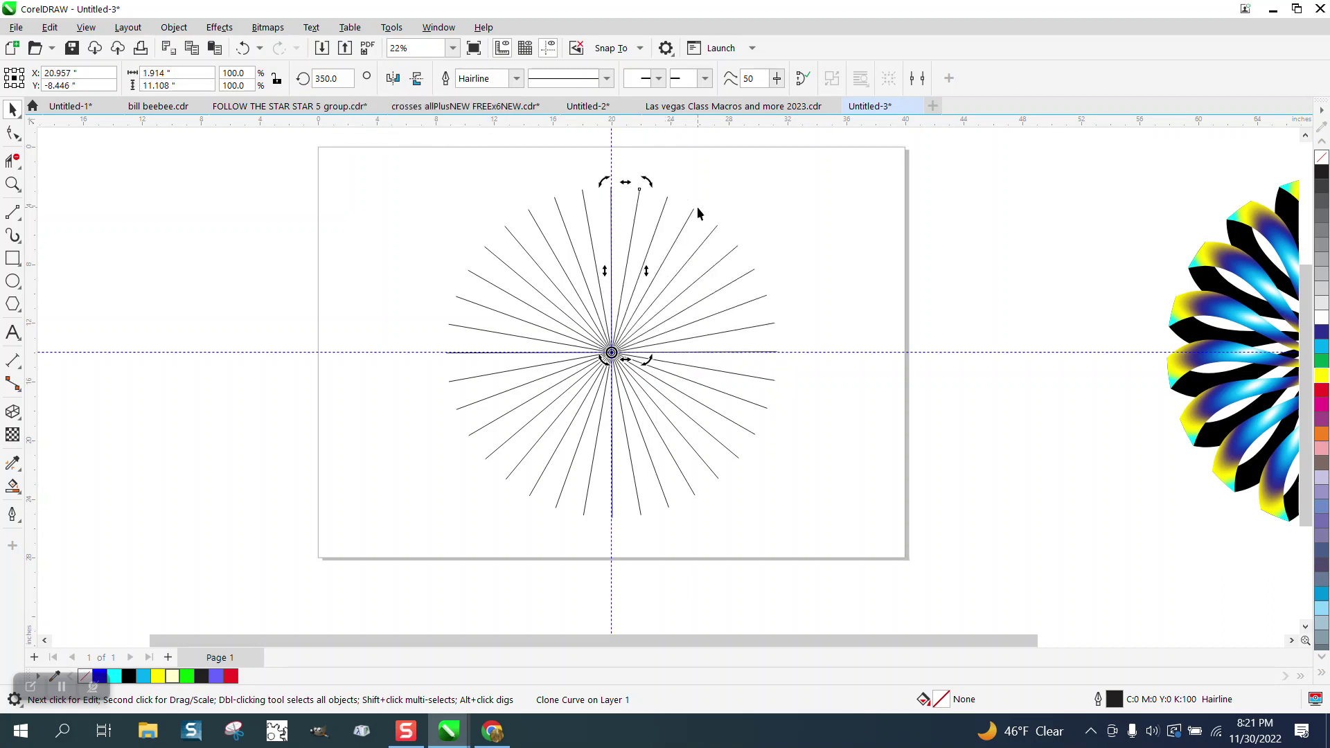
{"action": "key", "text": "Escape"}
Step: Convert the original vertical line to a curve and bend its handles into an S-shape
{"action": "left_click", "coordinate": [611, 202]}
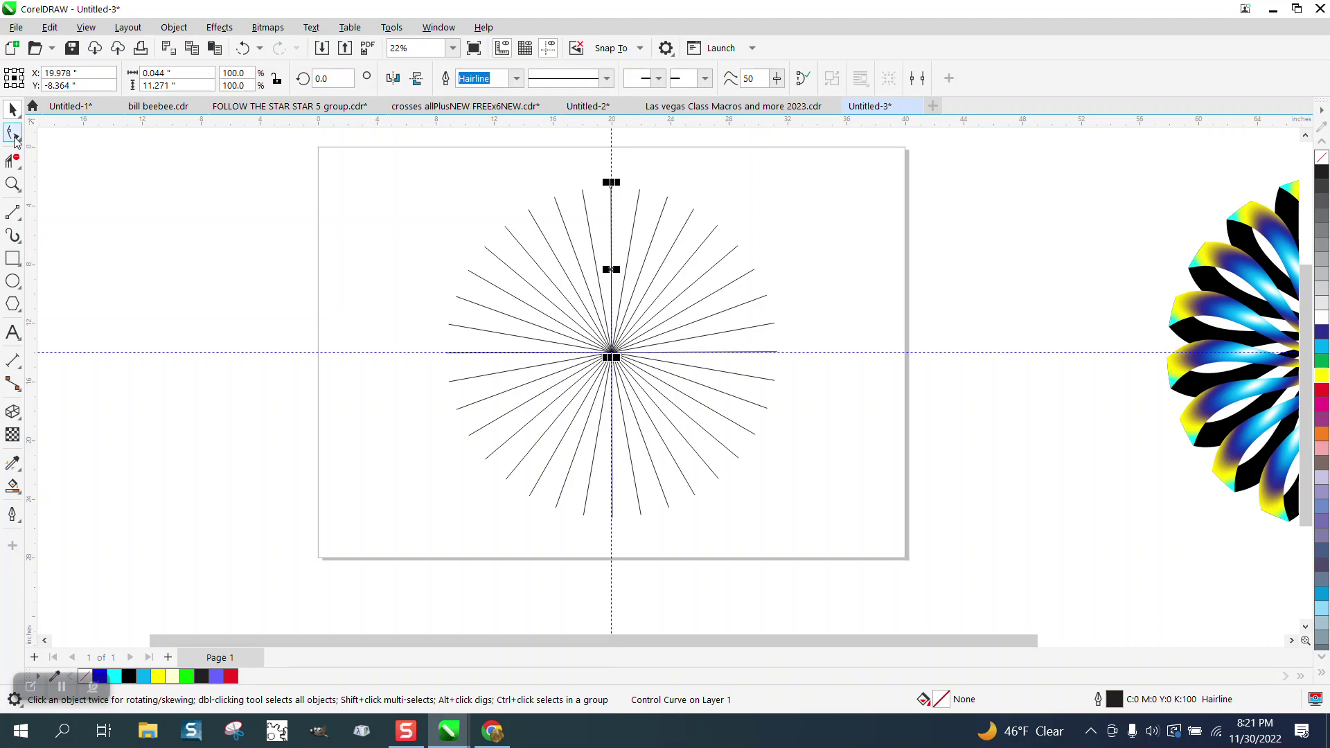
{"action": "left_click", "coordinate": [13, 133]}
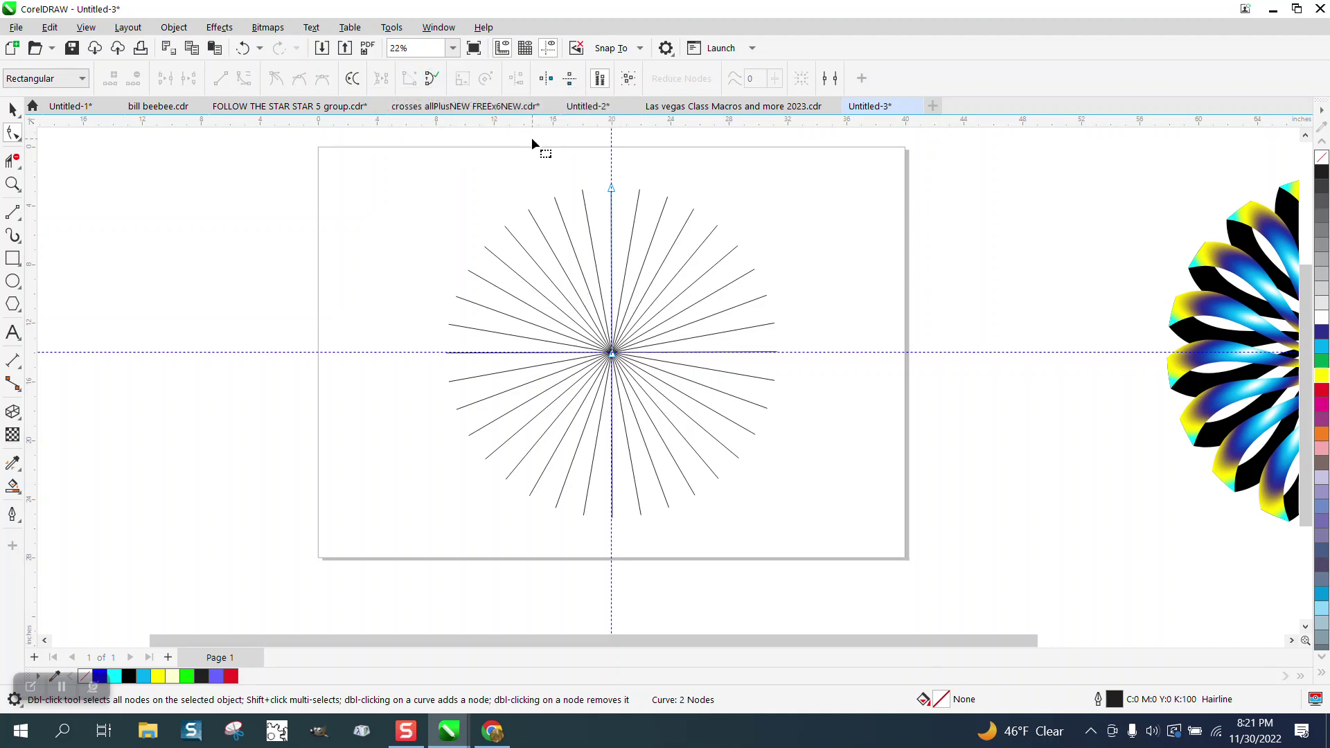
{"action": "left_click_drag", "start_coordinate": [594, 156], "coordinate": [673, 418]}
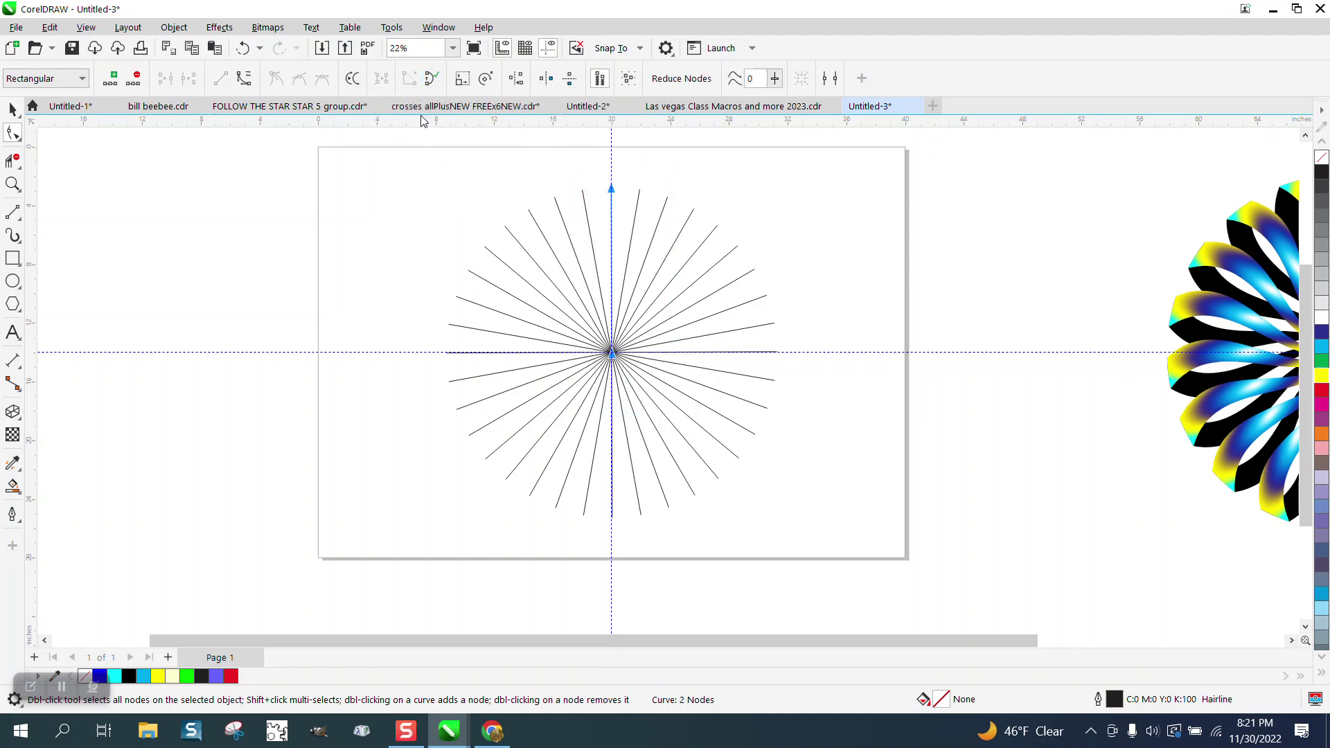
{"action": "left_click", "coordinate": [246, 80]}
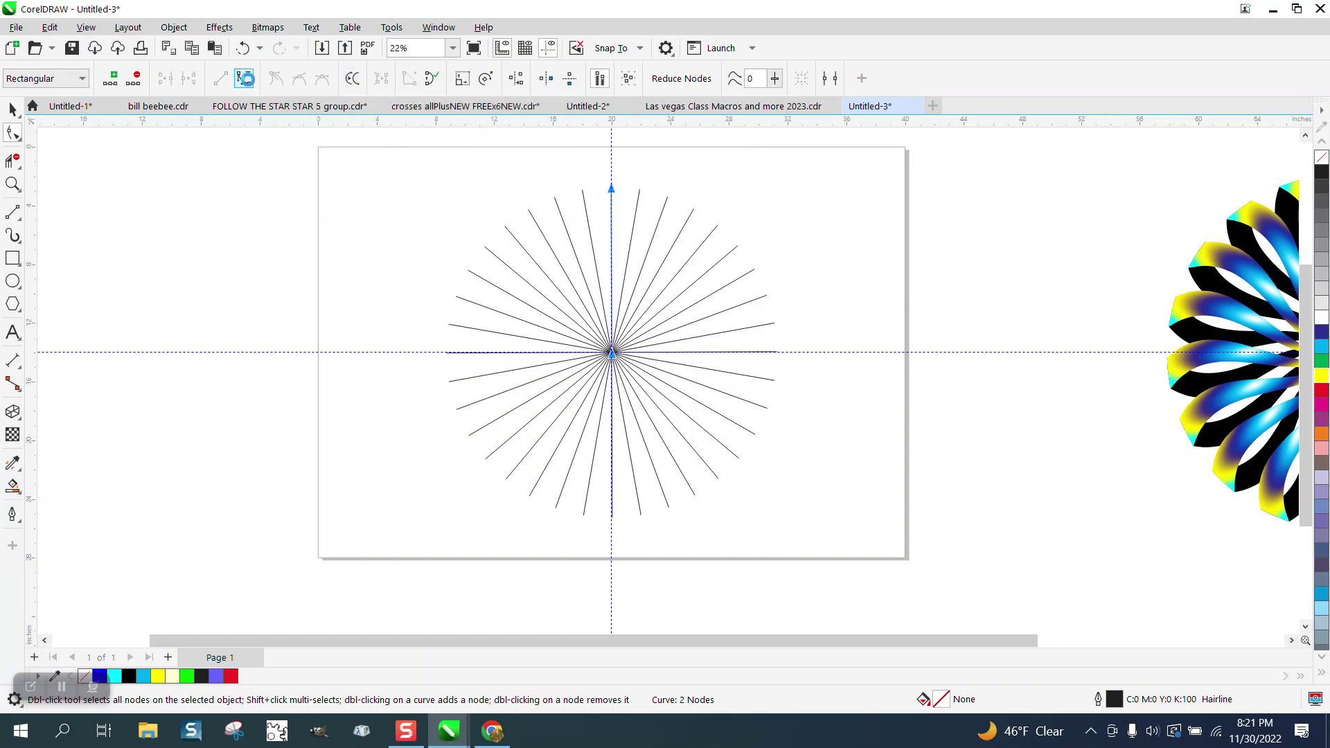
{"action": "left_click", "coordinate": [611, 188]}
{"action": "left_click_drag", "start_coordinate": [611, 243], "coordinate": [548, 240]}
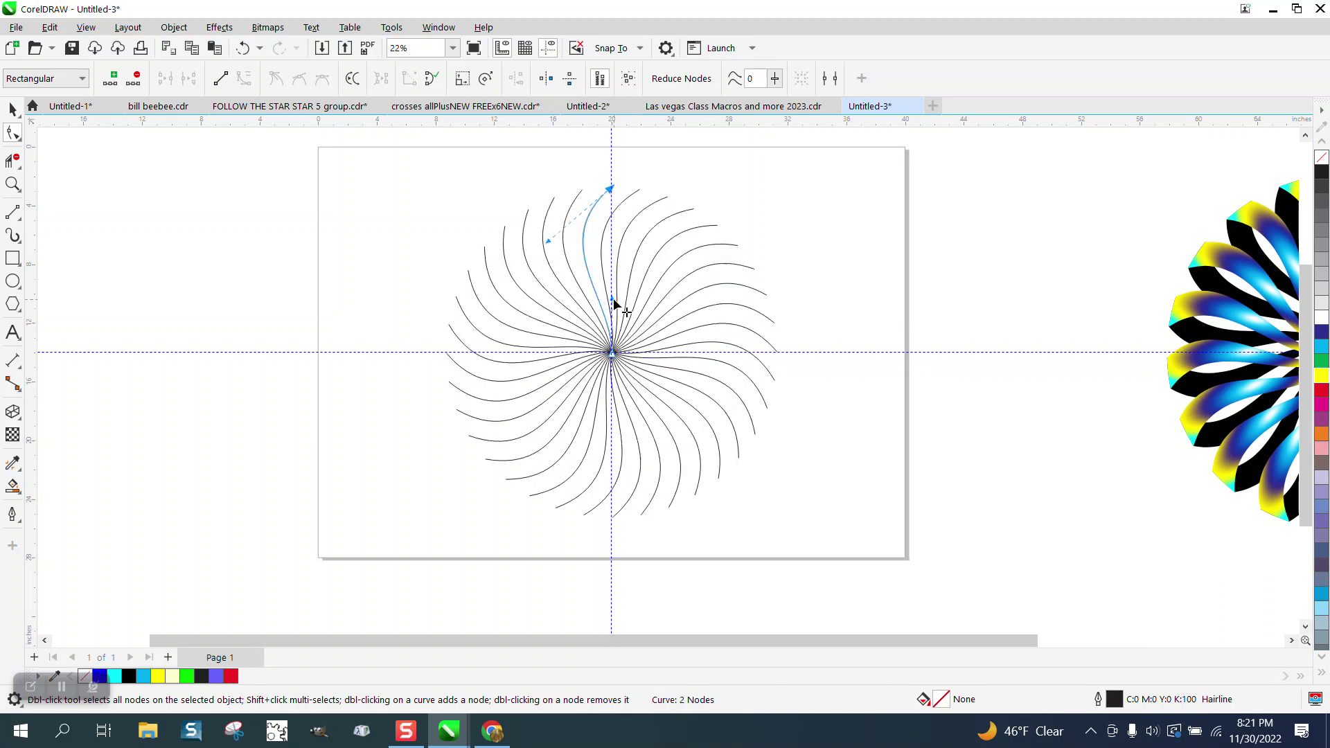
{"action": "left_click_drag", "start_coordinate": [613, 298], "coordinate": [666, 298]}
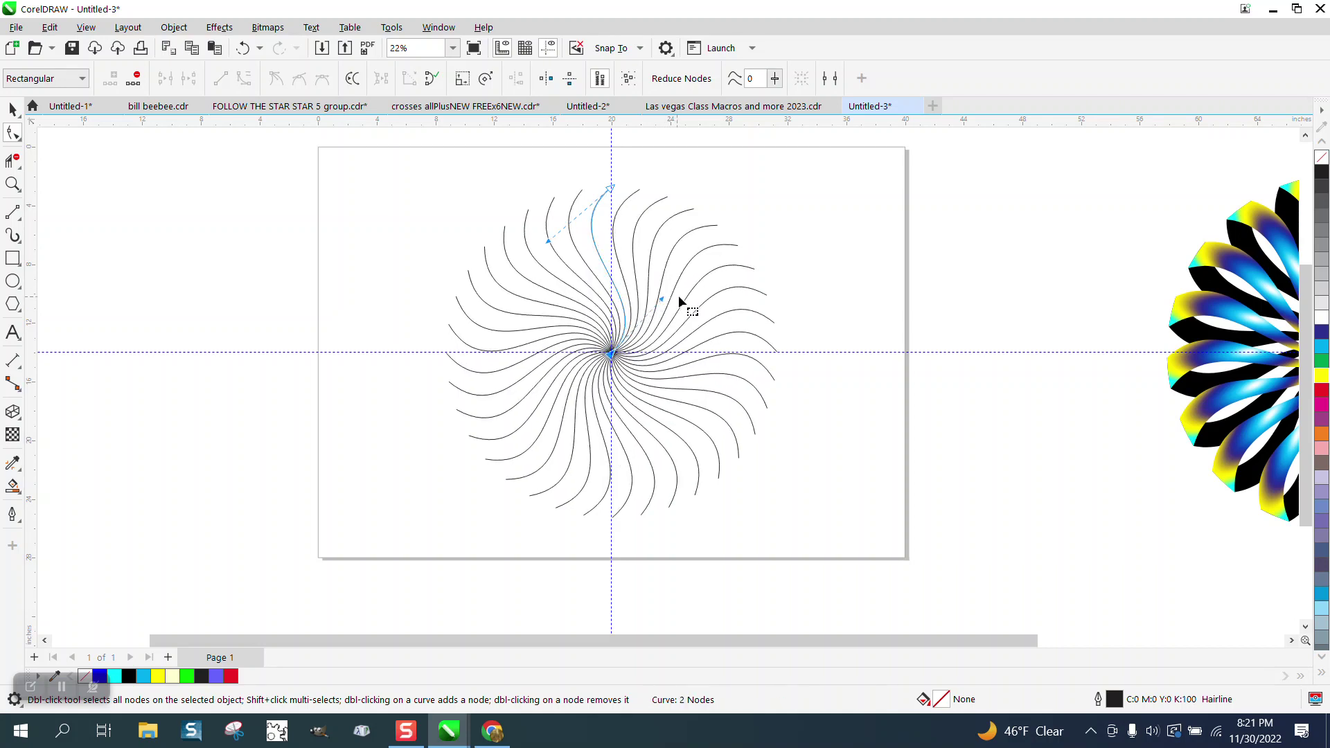
Step: Draw a circle, centre it on the page with P, and enlarge it around the swirl
{"action": "left_click", "coordinate": [12, 109]}
{"action": "left_click", "coordinate": [341, 269]}
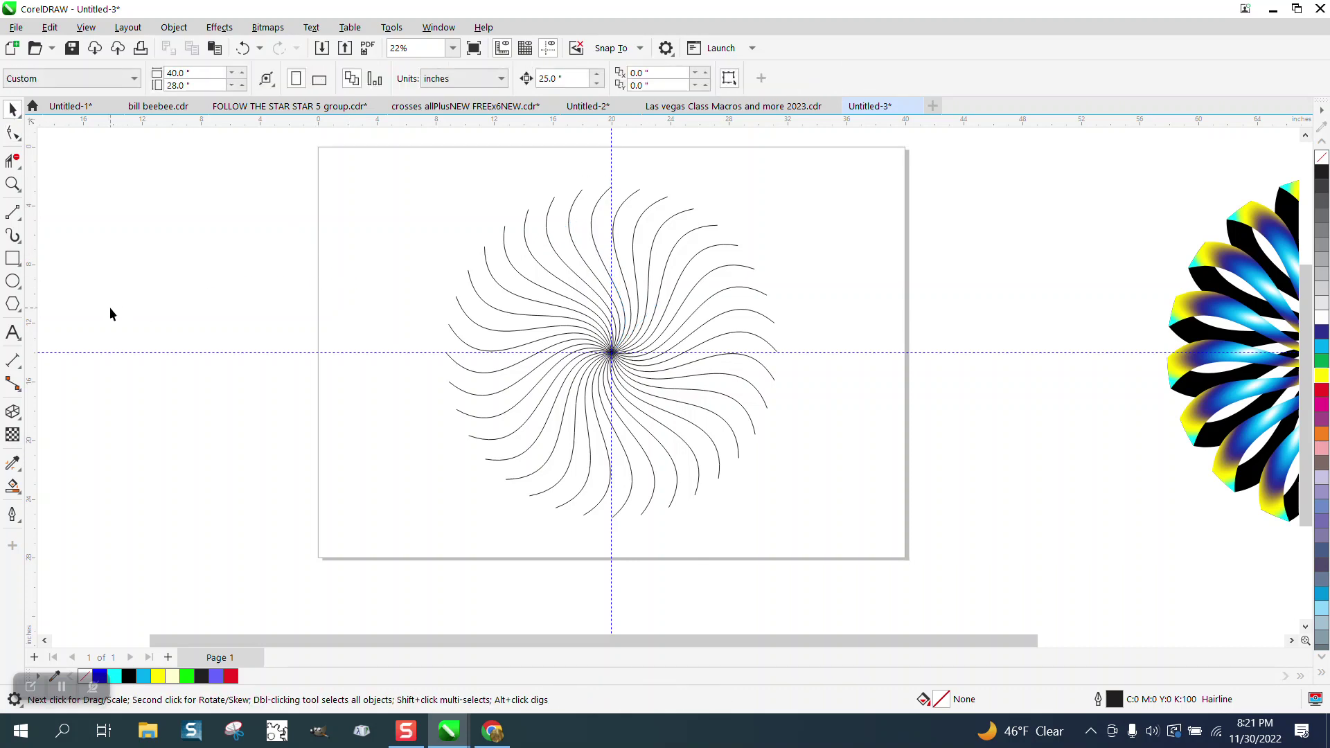
{"action": "left_click", "coordinate": [13, 280]}
{"action": "left_click_drag", "start_coordinate": [255, 304], "coordinate": [240, 352]}
{"action": "key", "text": "p"}
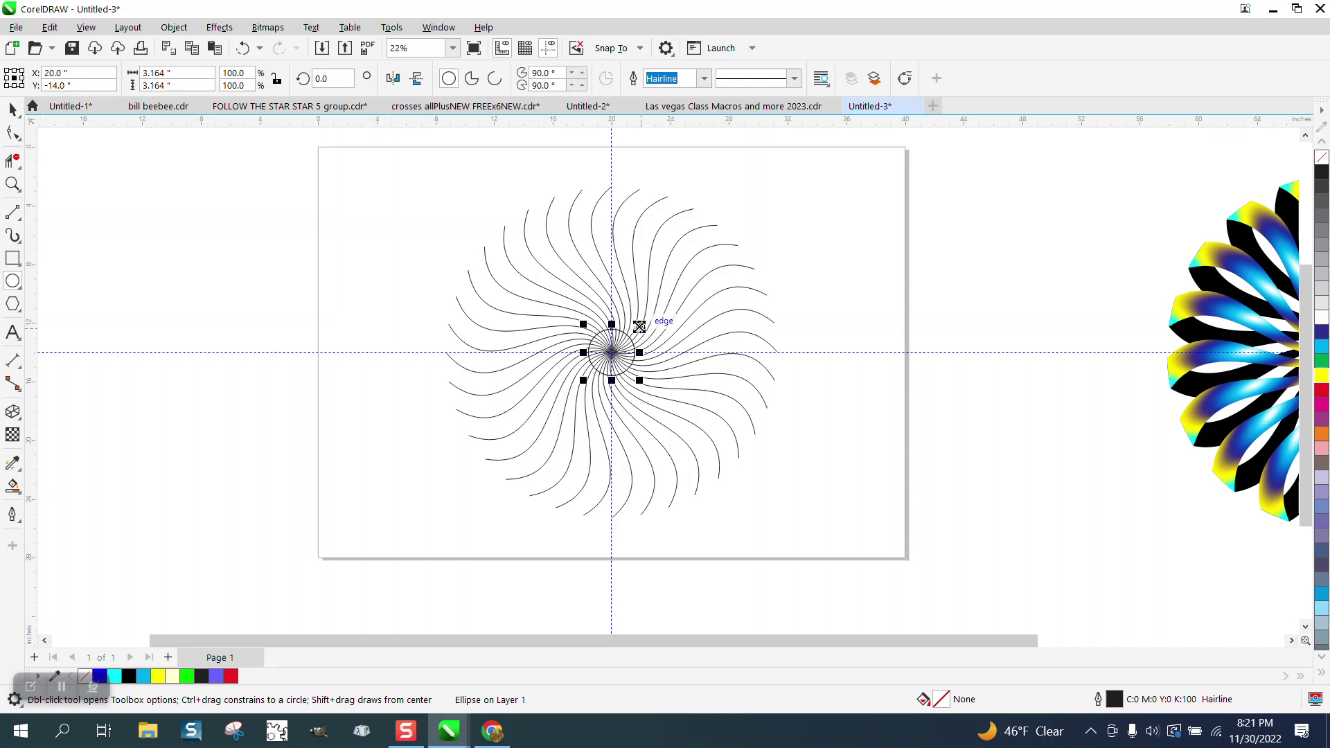
{"action": "left_click_drag", "start_coordinate": [638, 326], "coordinate": [877, 196]}
Step: Select the circle and all swirl curves and group the 38 objects
{"action": "left_click", "coordinate": [13, 110]}
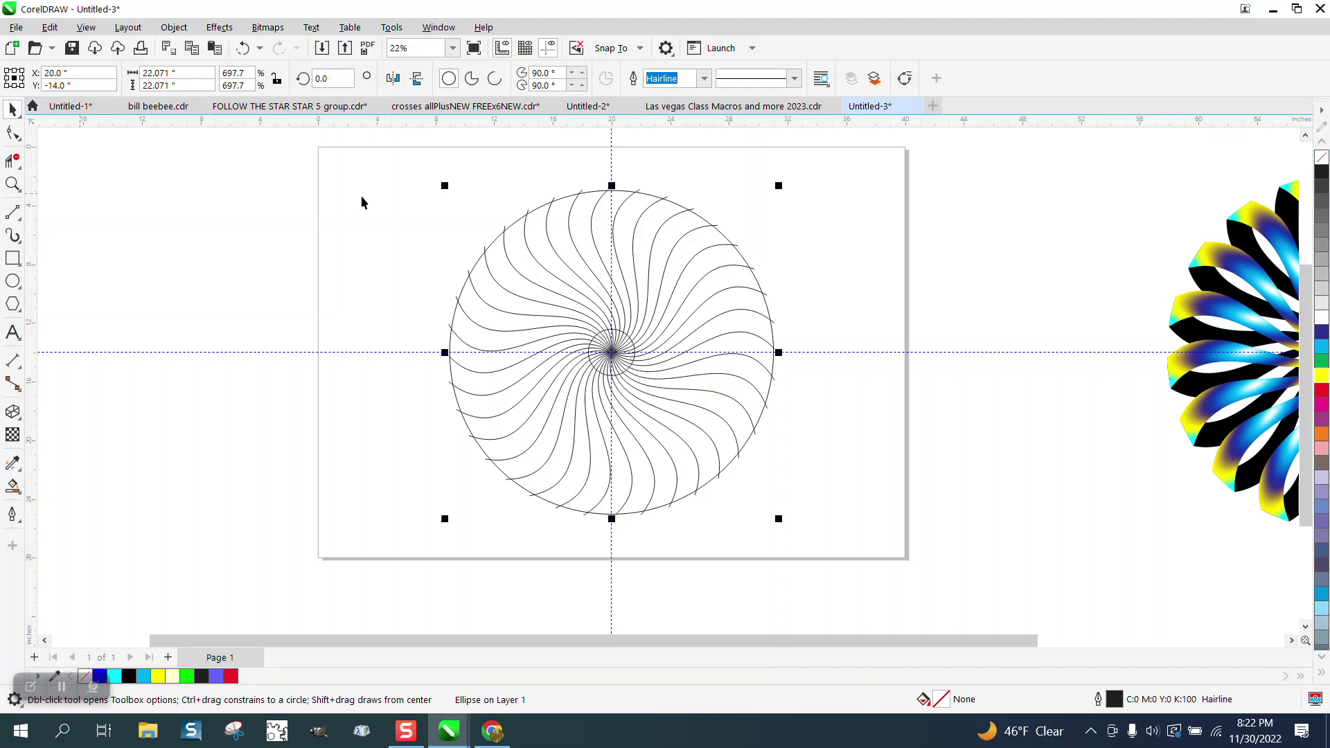
{"action": "left_click_drag", "start_coordinate": [406, 176], "coordinate": [849, 560]}
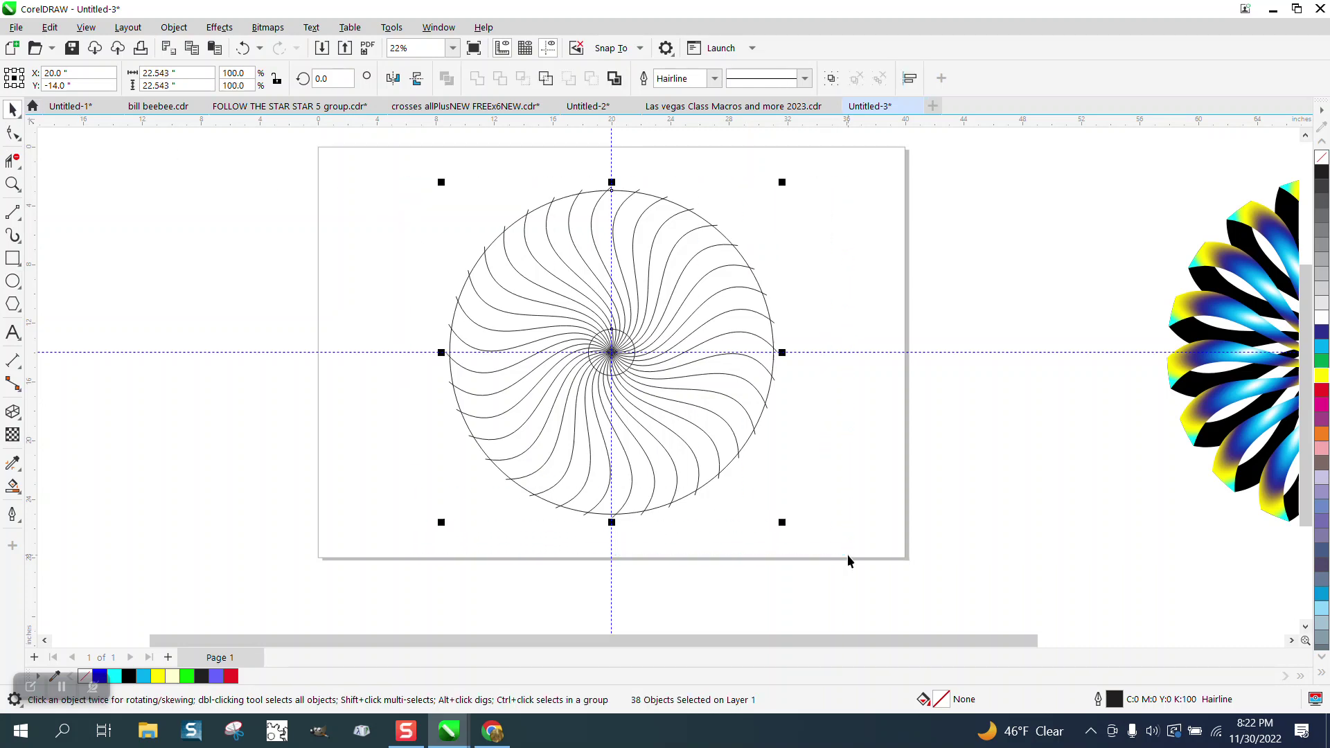
{"action": "key", "text": "ctrl+g"}
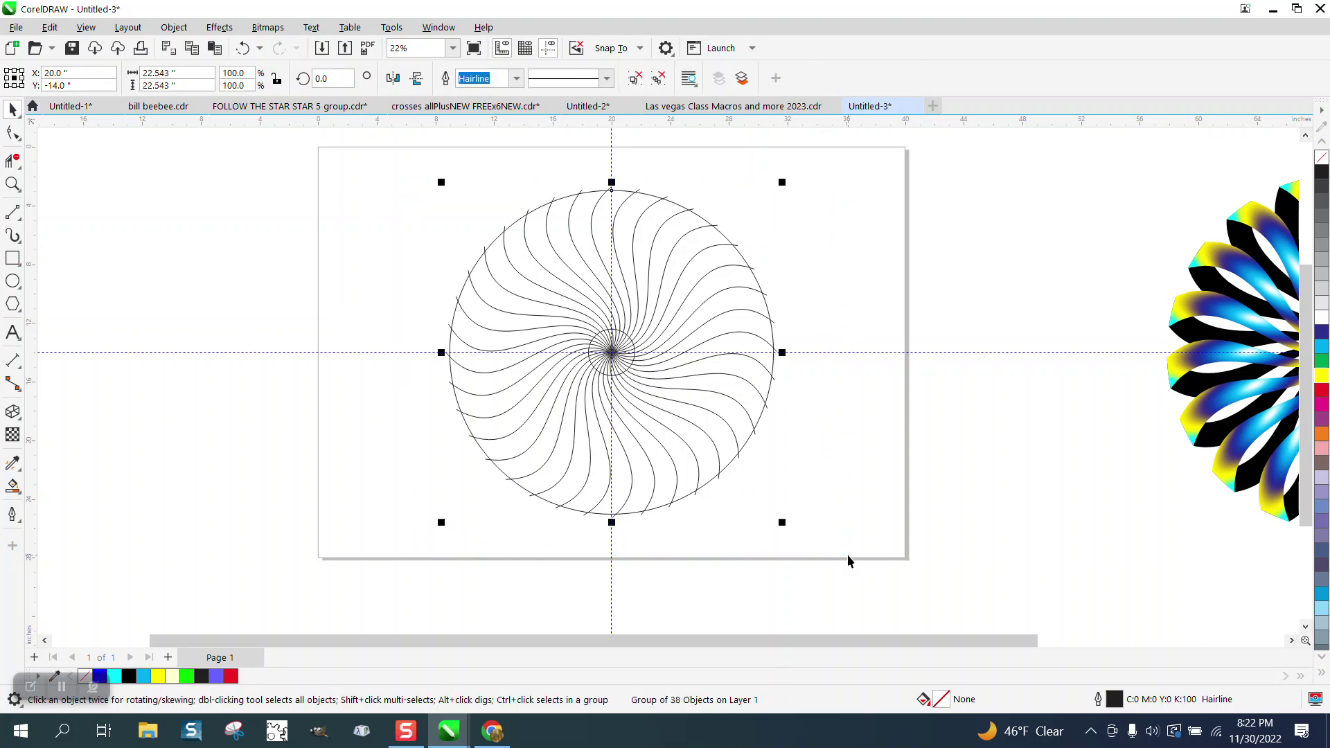
Step: Smart Fill one top swirl region in black and nudge the line group left of the petal
{"action": "left_click", "coordinate": [12, 486]}
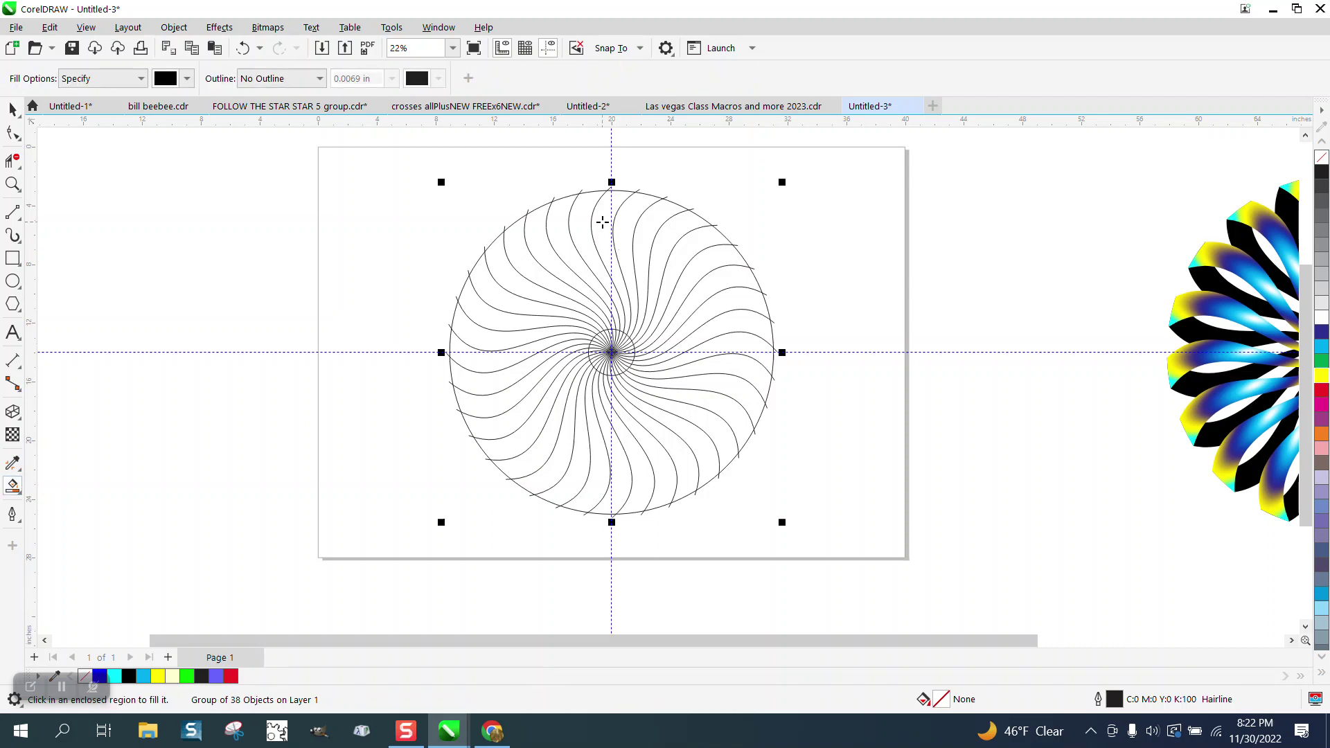
{"action": "left_click", "coordinate": [603, 222]}
{"action": "left_click", "coordinate": [12, 109]}
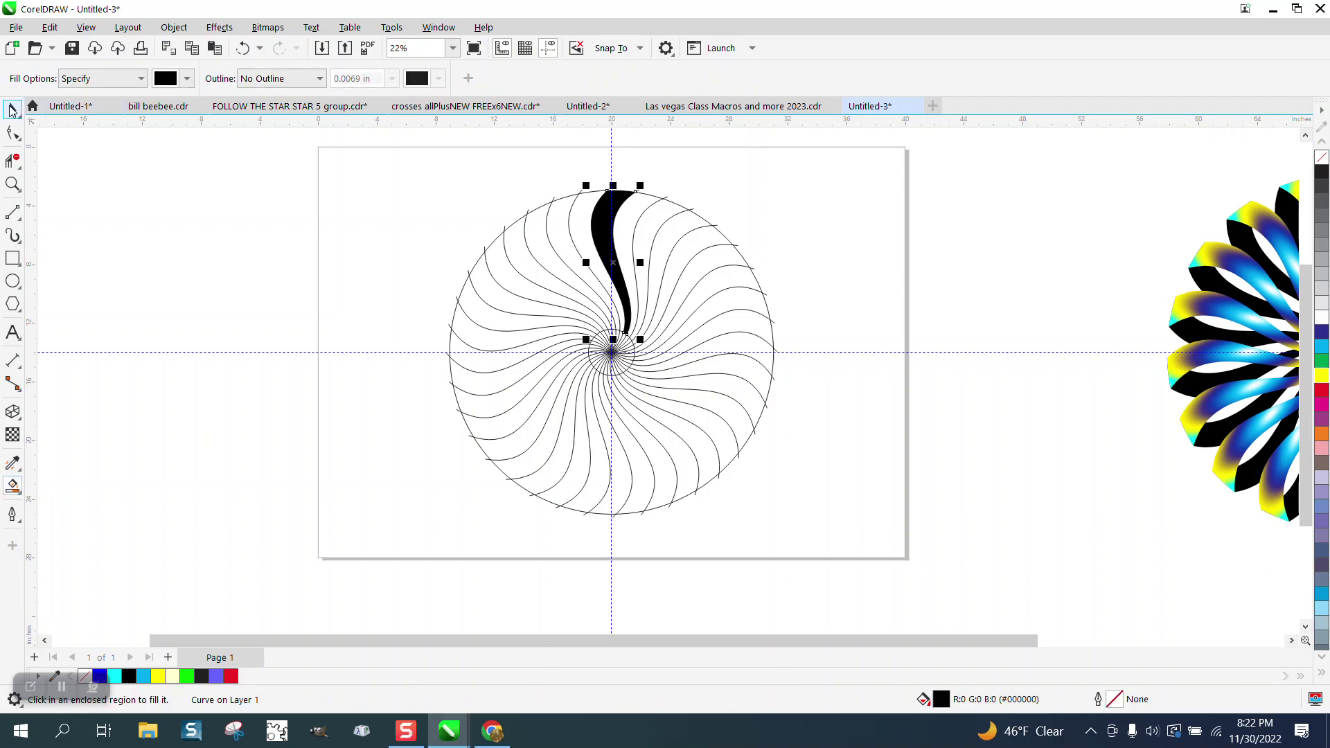
{"action": "left_click", "coordinate": [543, 361]}
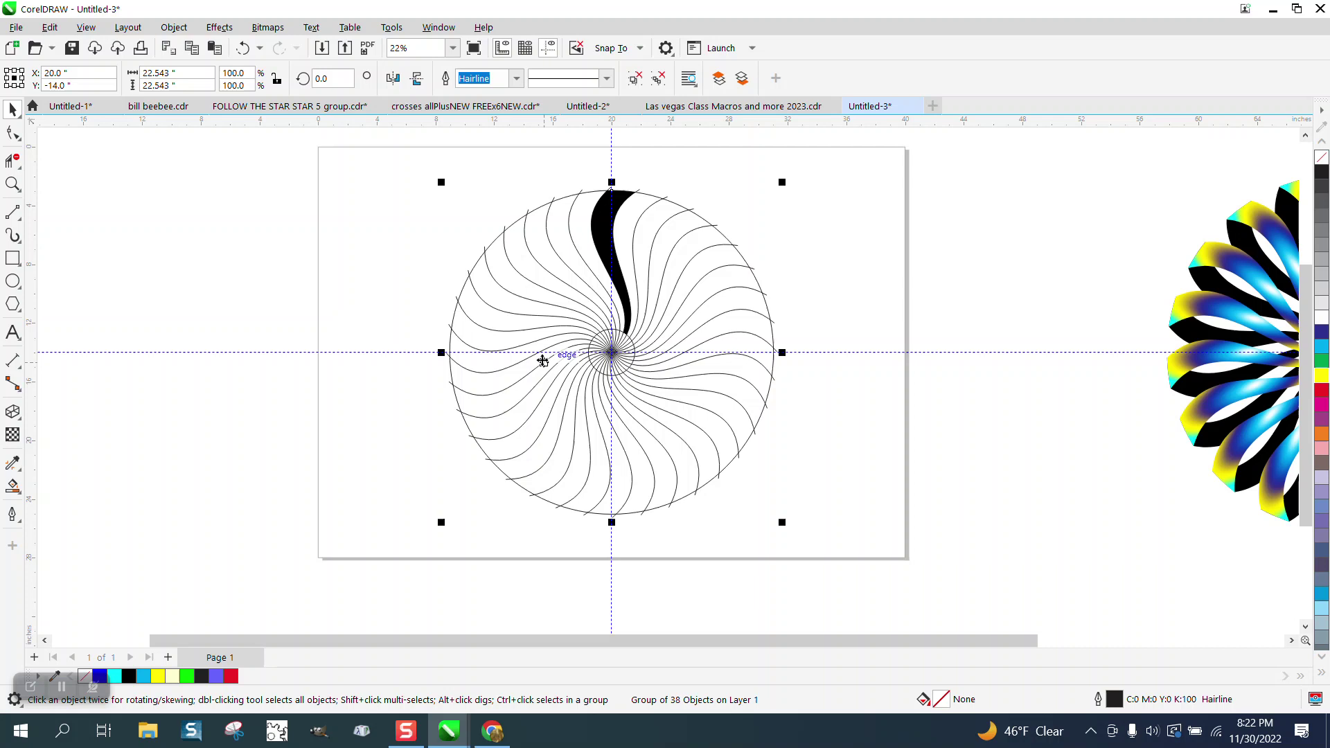
{"action": "key", "text": "Left"}
{"action": "left_click", "coordinate": [618, 263]}
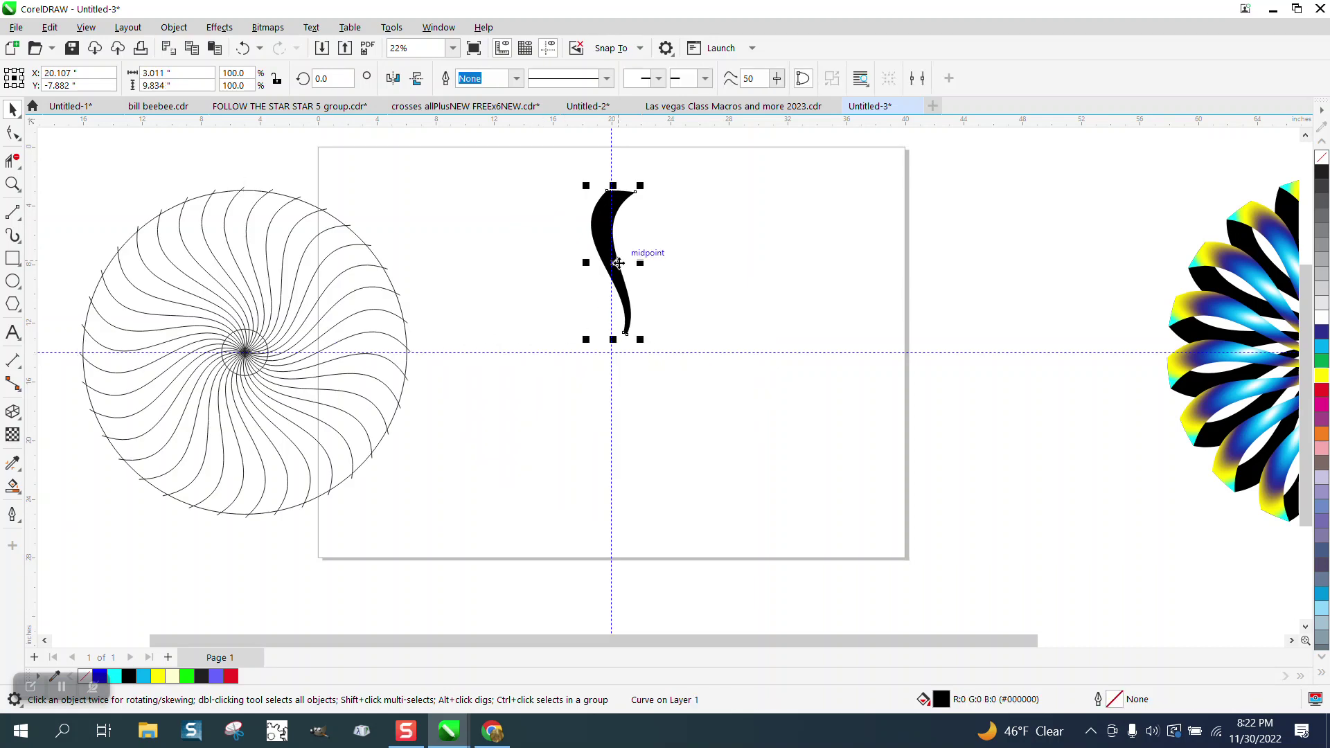
Step: Clone the black petal and put the clone into rotation mode
{"action": "left_click", "coordinate": [50, 28]}
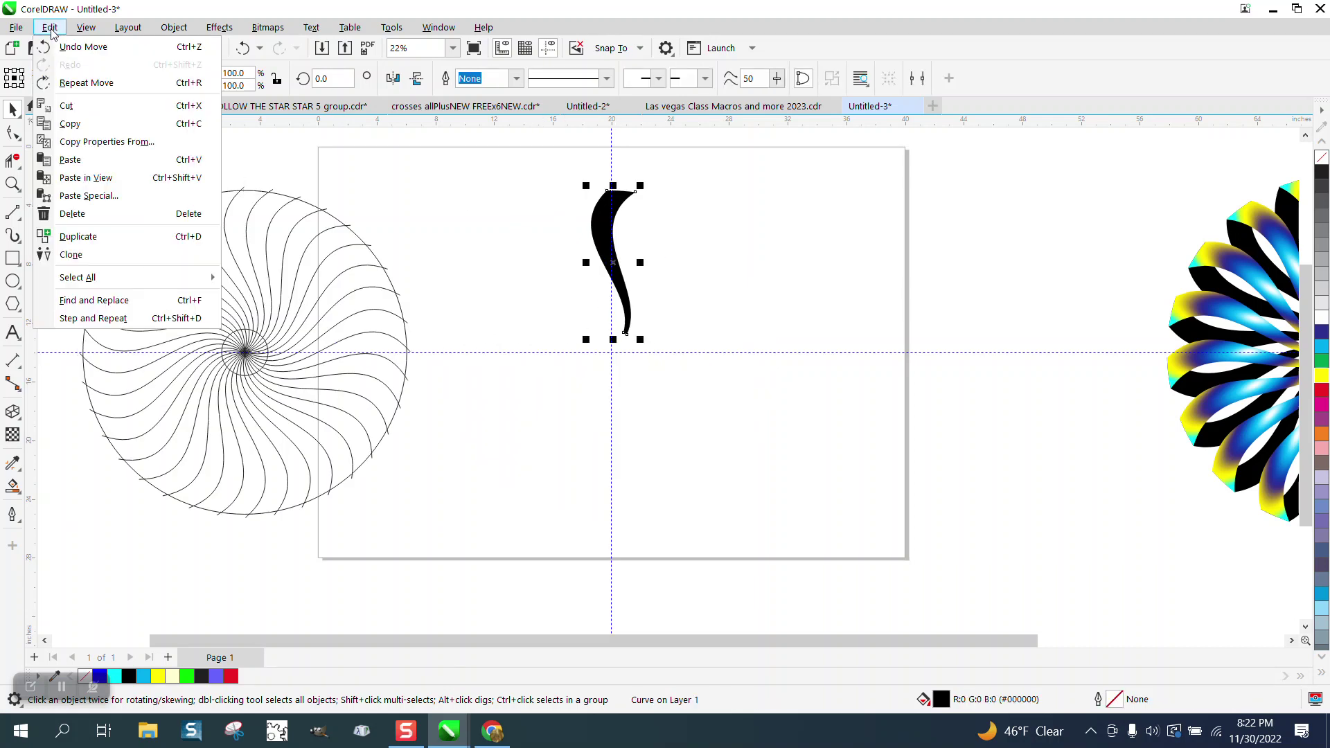
{"action": "left_click", "coordinate": [71, 255]}
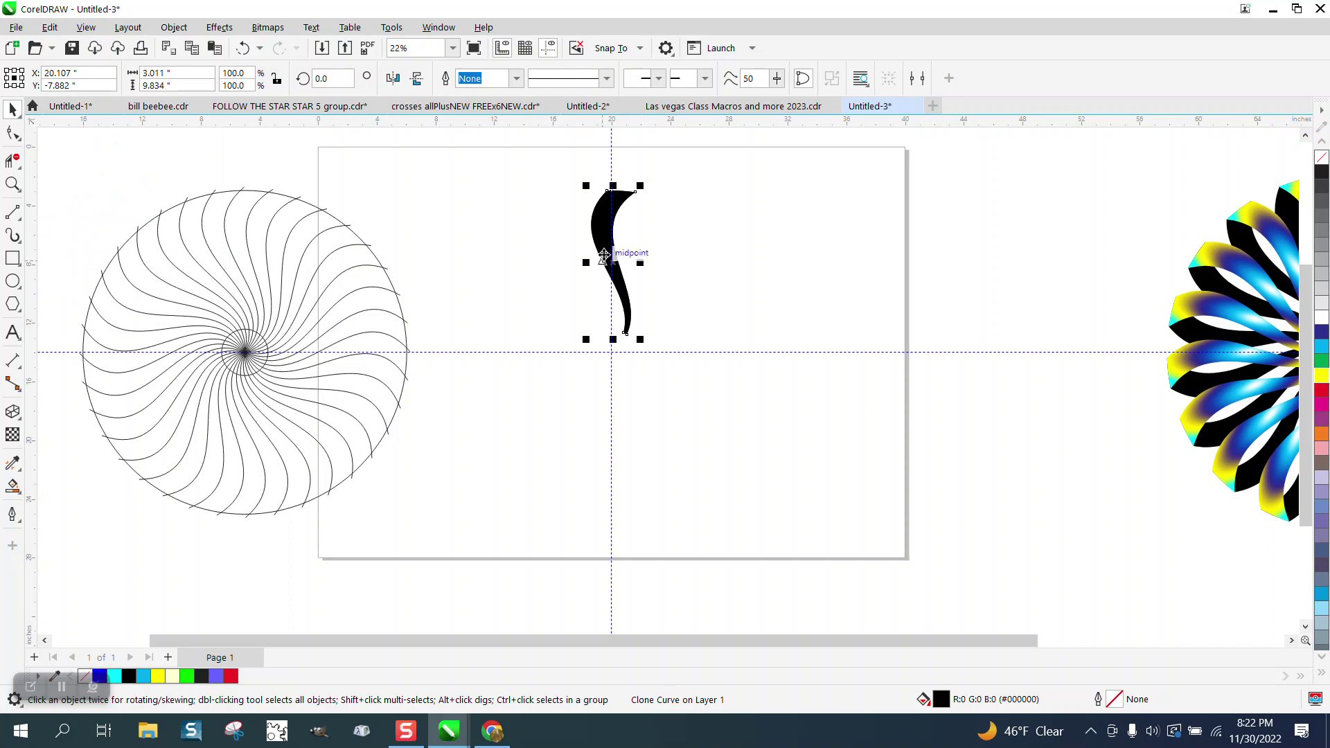
{"action": "left_click", "coordinate": [604, 255]}
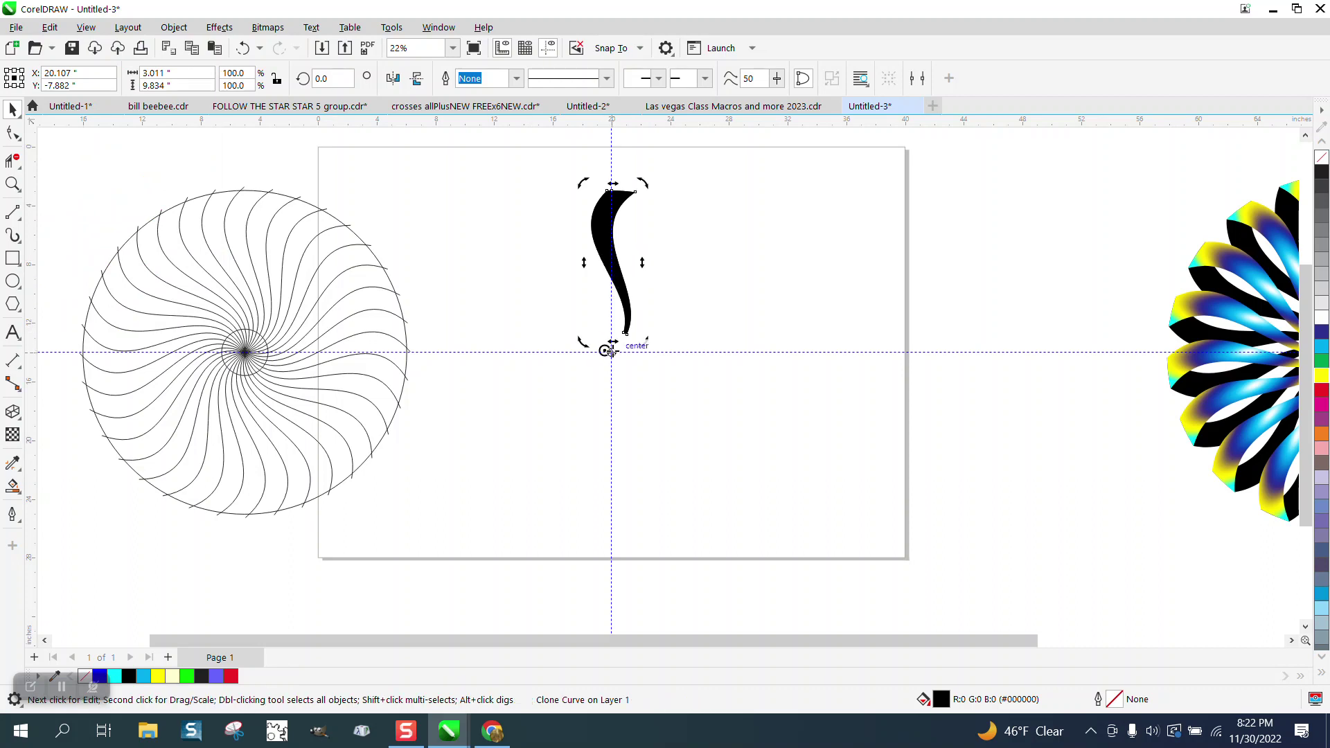
{"action": "left_click", "coordinate": [613, 264]}
{"action": "key", "text": "F10"}
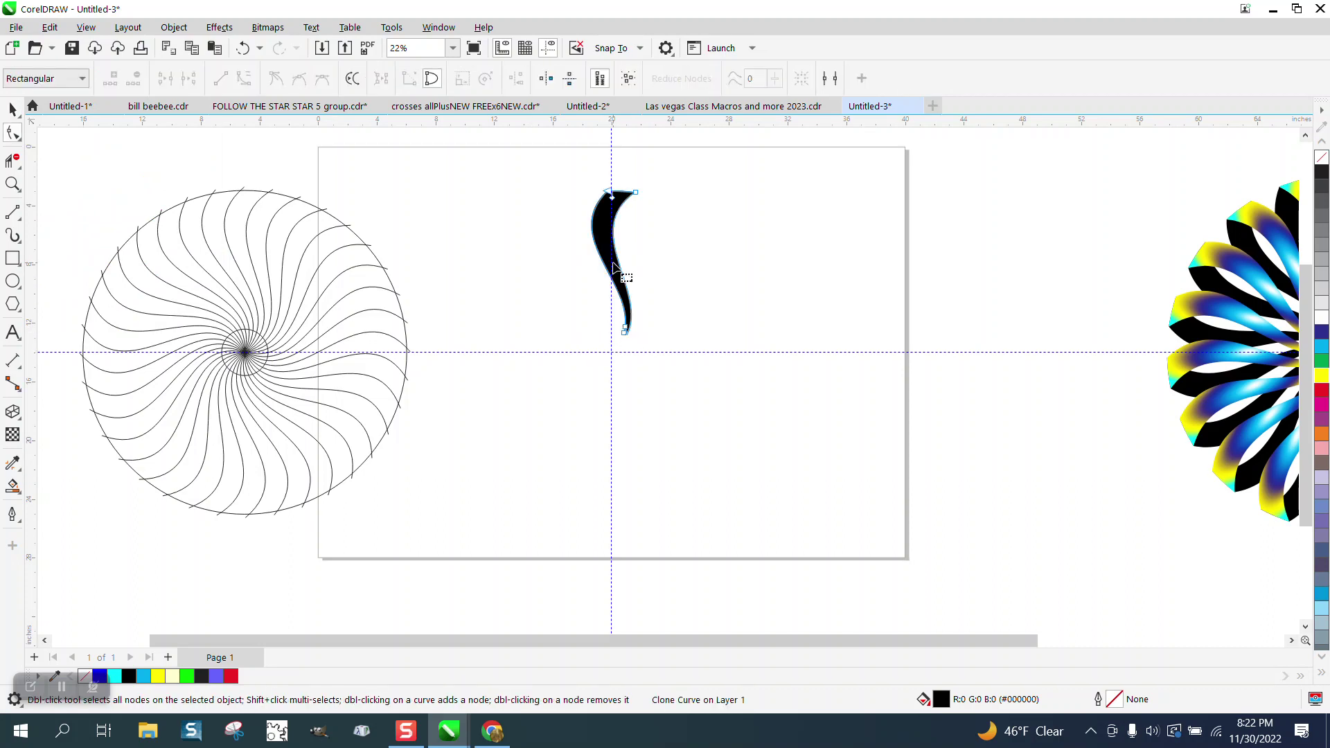
{"action": "left_click", "coordinate": [13, 108]}
{"action": "left_click", "coordinate": [607, 262]}
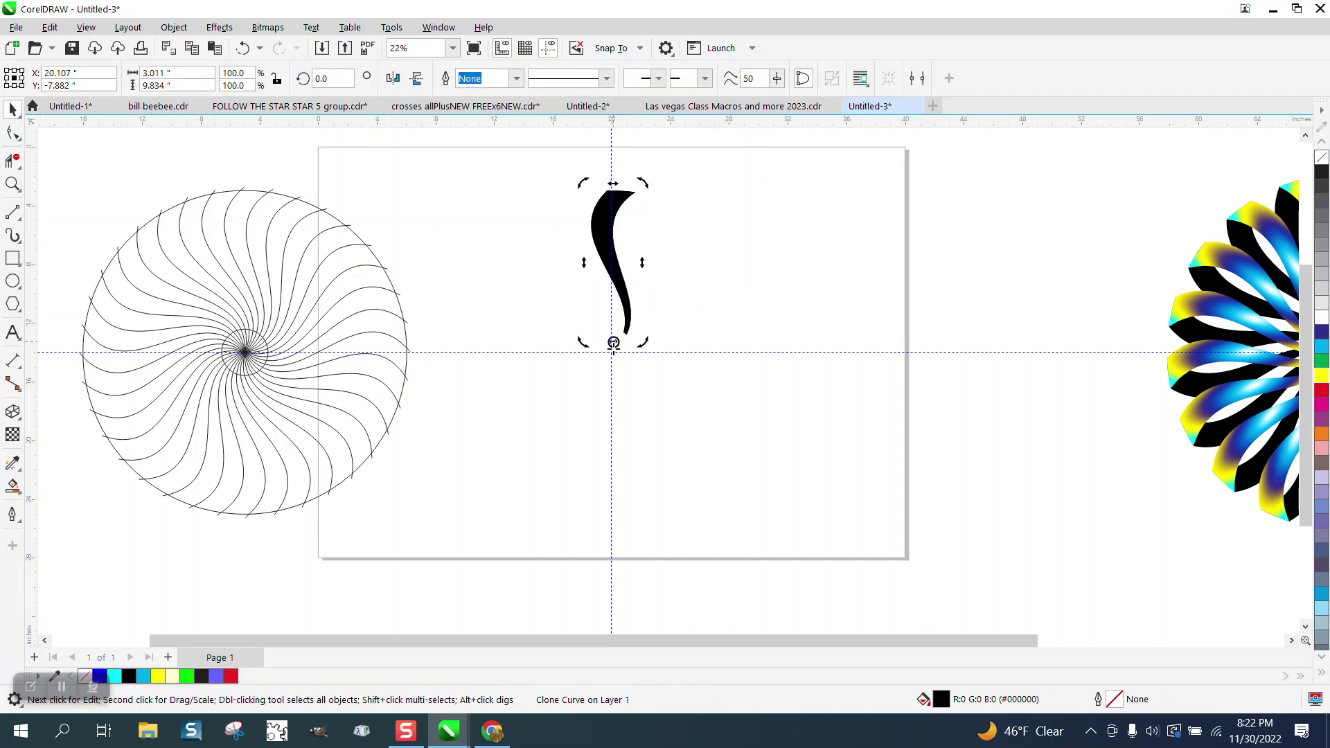
{"action": "left_click", "coordinate": [620, 277]}
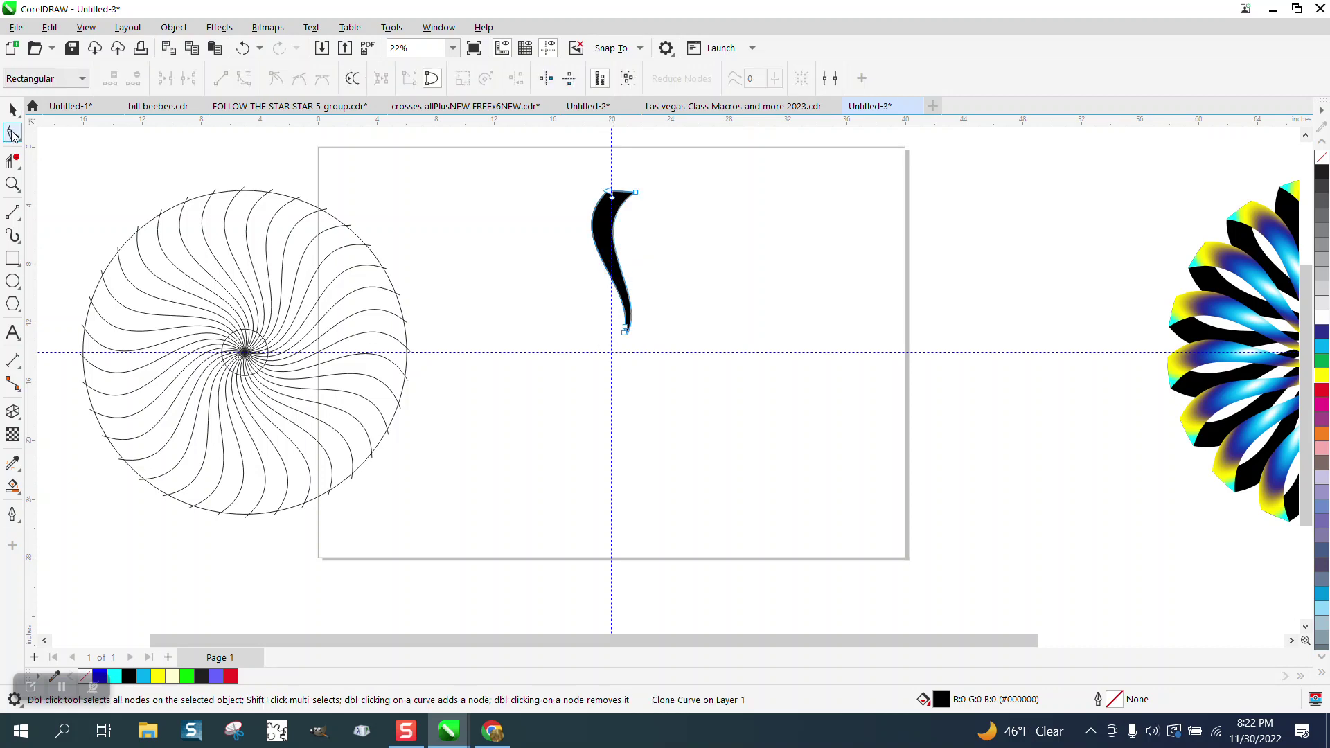
{"action": "left_click", "coordinate": [21, 116]}
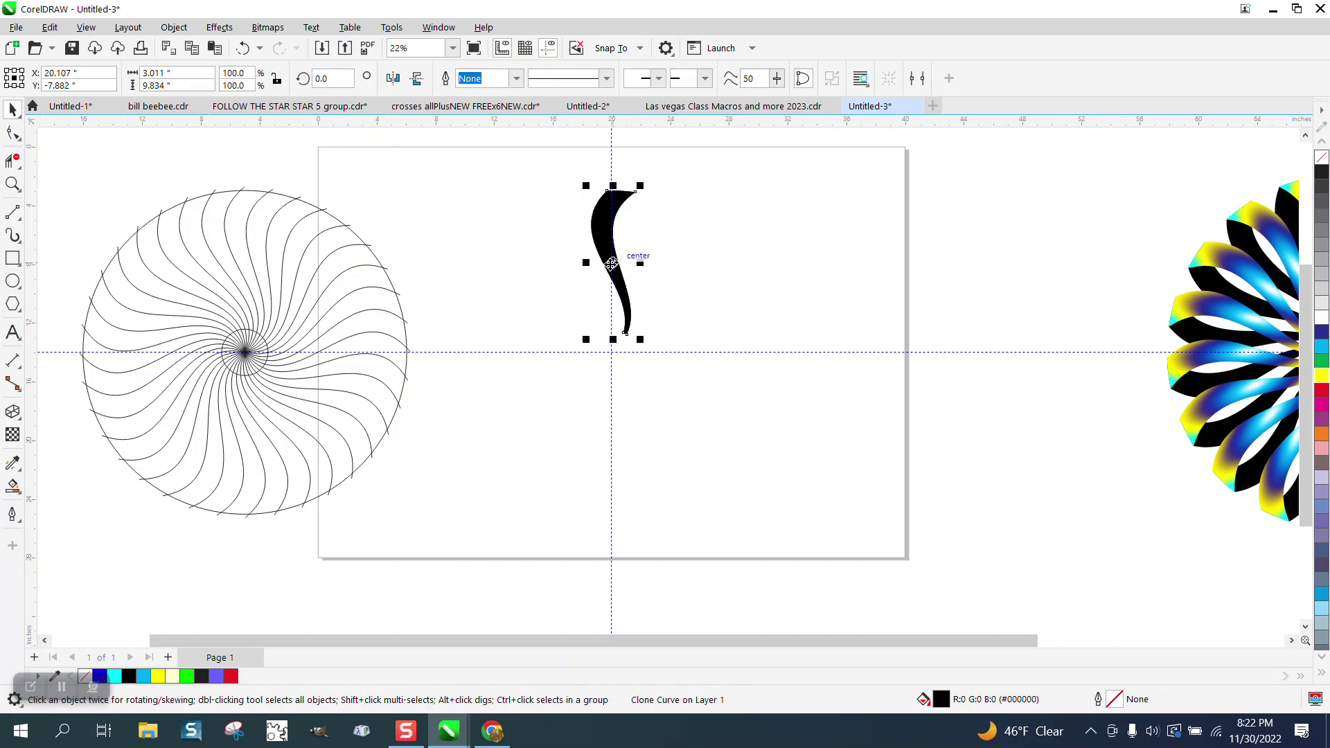
{"action": "left_click", "coordinate": [612, 262]}
Step: Add rotated copies at 20° and 40°, then repeat up to 340° for 18 petals
{"action": "left_click", "coordinate": [322, 79]}
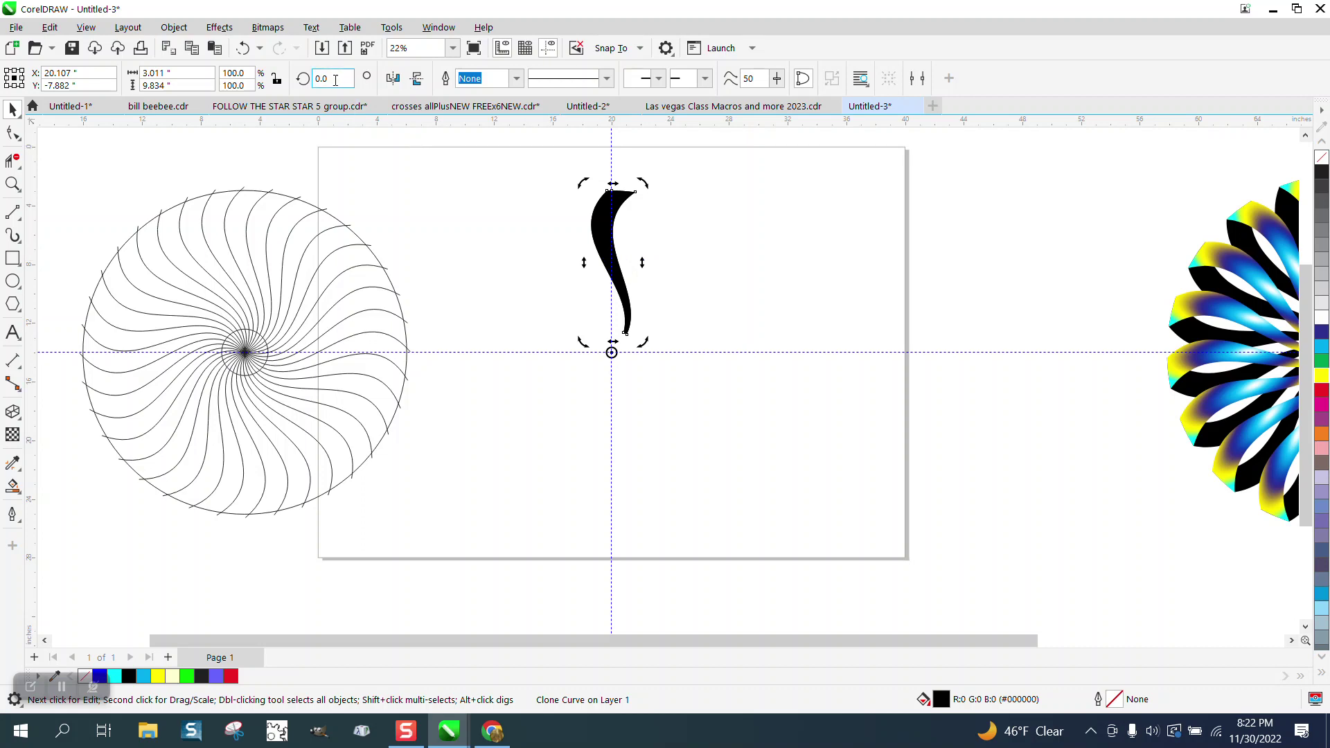
{"action": "type", "text": "20"}
{"action": "key", "text": "Return"}
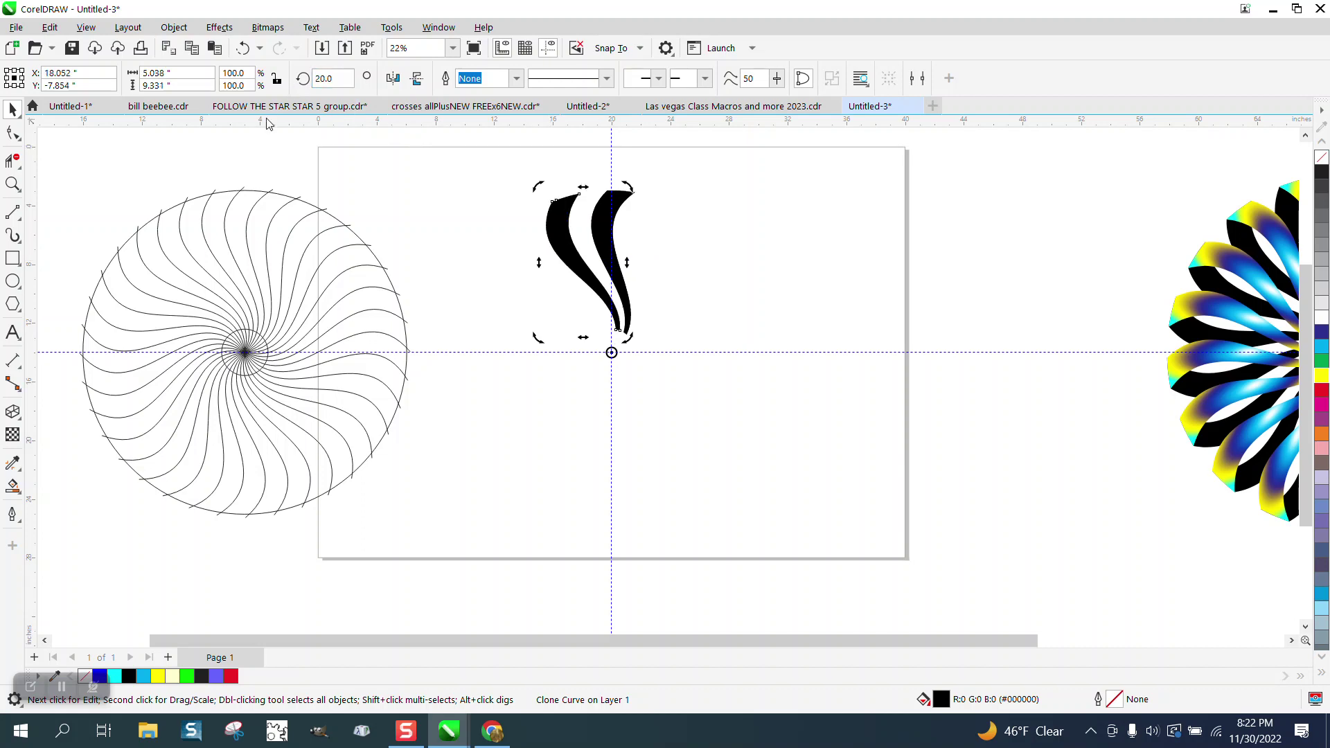
{"action": "left_click", "coordinate": [314, 84]}
{"action": "type", "text": "40"}
{"action": "key", "text": "Return"}
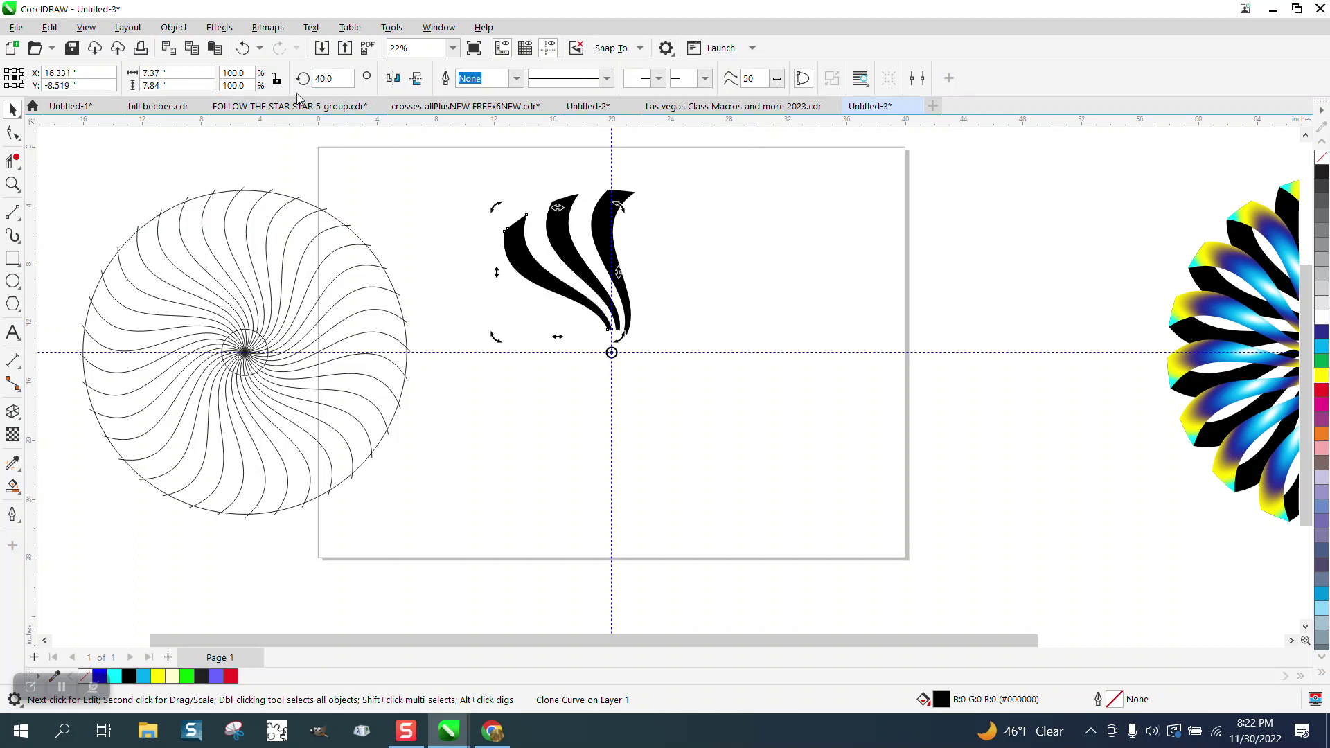
{"action": "key", "text": "ctrl+r"}
{"action": "key", "text": "ctrl+r"}
{"action": "key", "text": "ctrl+r"}
{"action": "key", "text": "ctrl+r"}
{"action": "key", "text": "ctrl+r"}
{"action": "key", "text": "ctrl+r"}
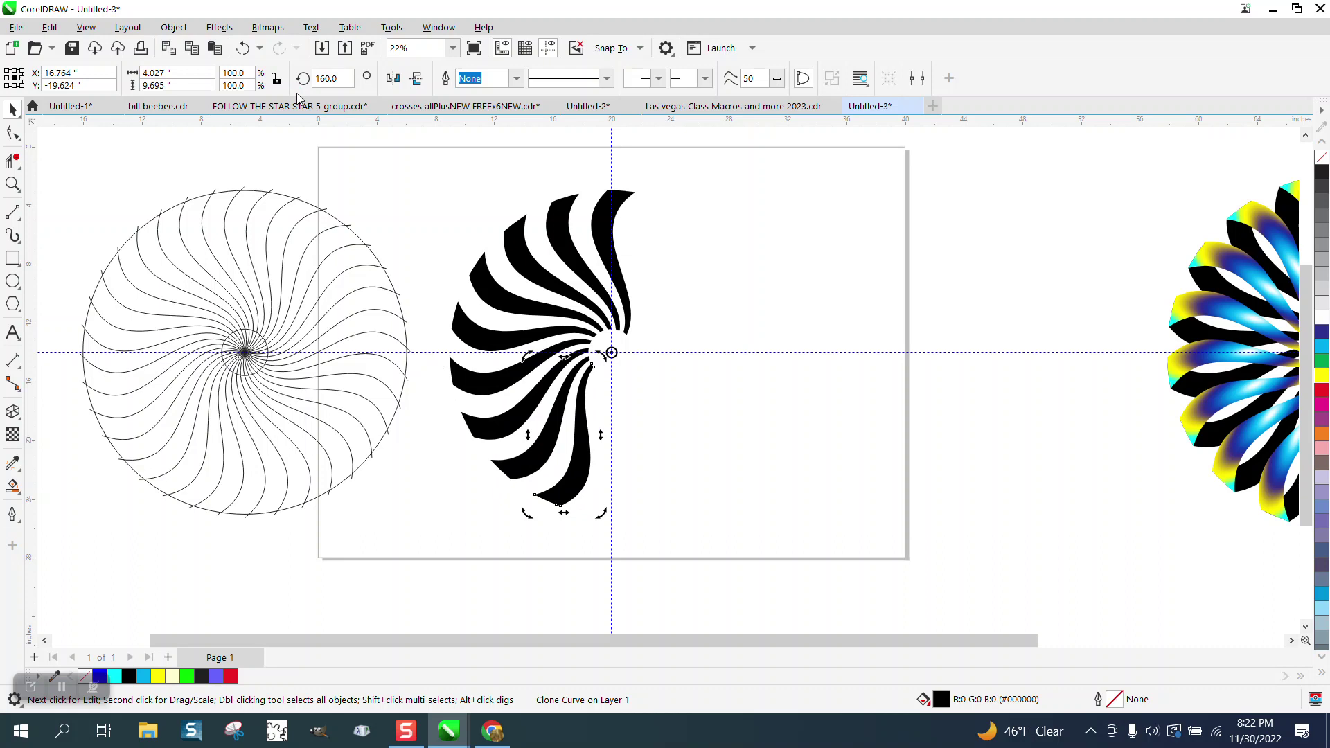
{"action": "key", "text": "ctrl+r"}
{"action": "key", "text": "ctrl+r"}
{"action": "key", "text": "ctrl+r"}
{"action": "key", "text": "ctrl+r"}
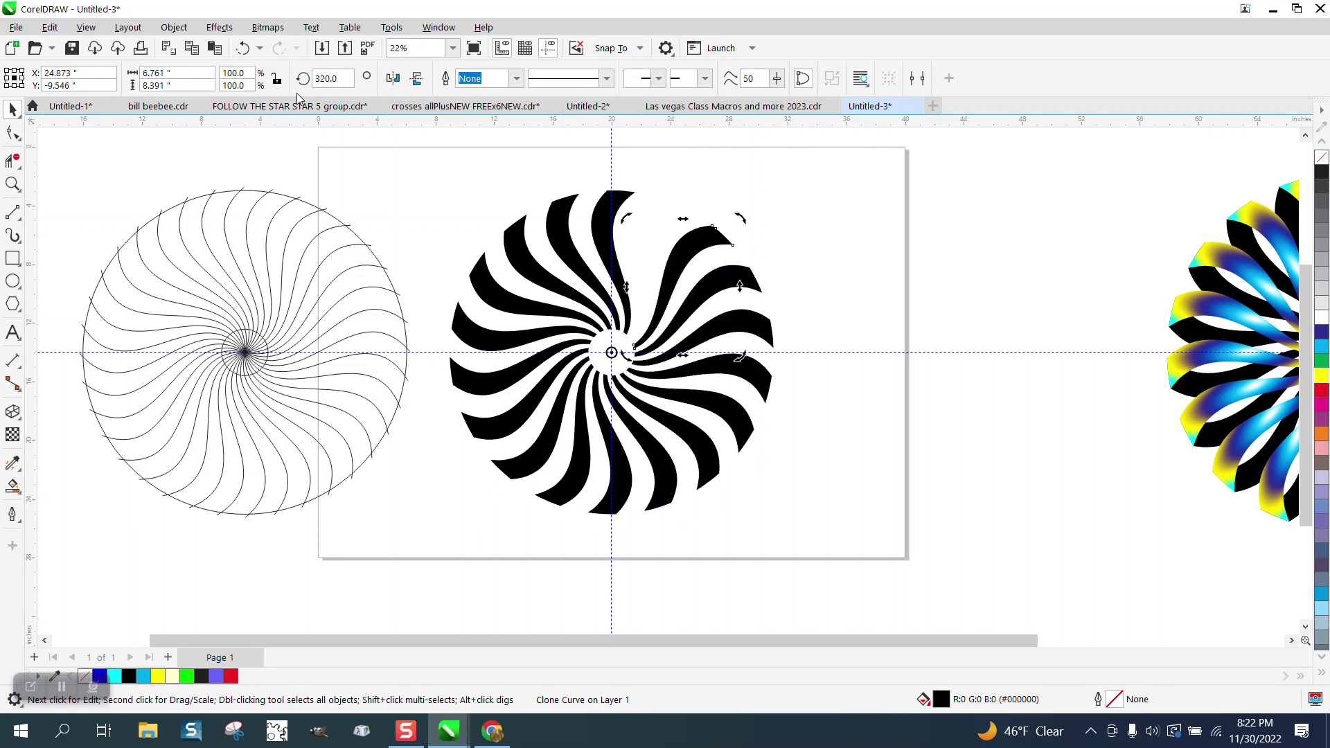
{"action": "key", "text": "ctrl+r"}
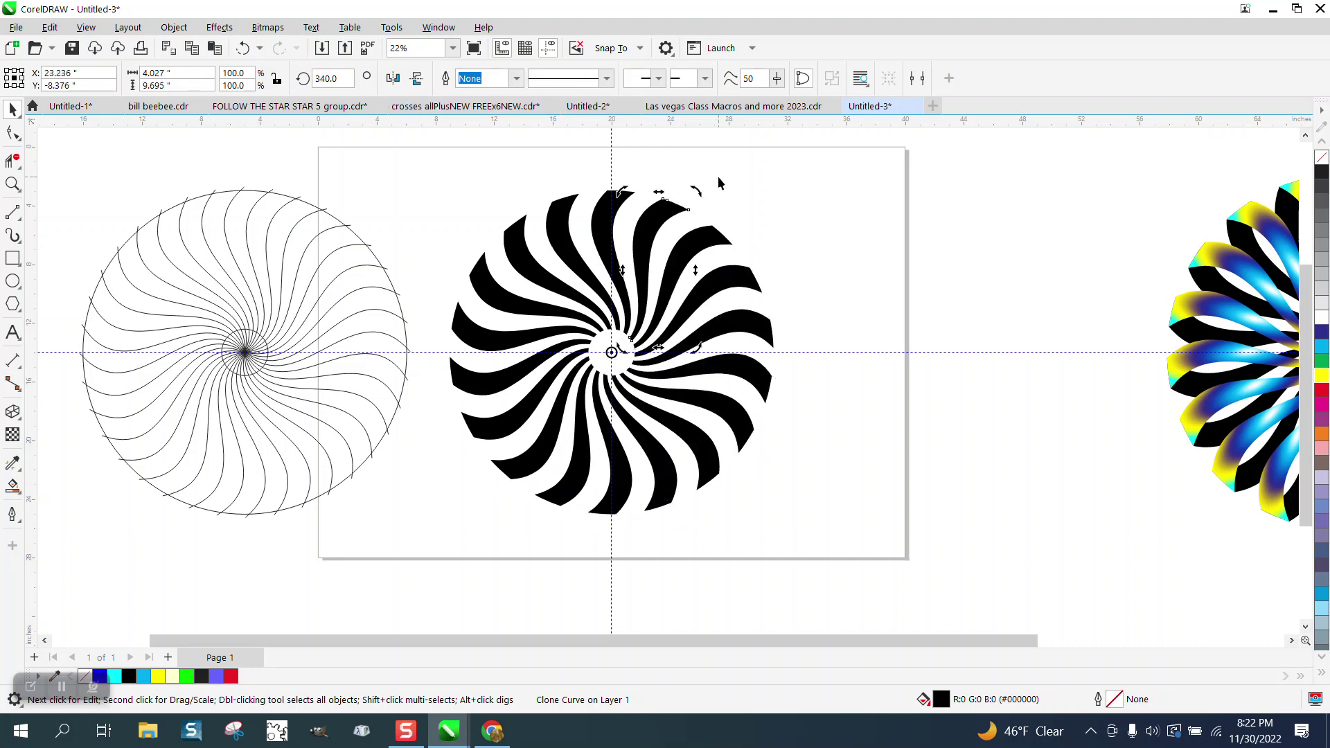
{"action": "left_click", "coordinate": [718, 183]}
{"action": "left_click", "coordinate": [596, 227]}
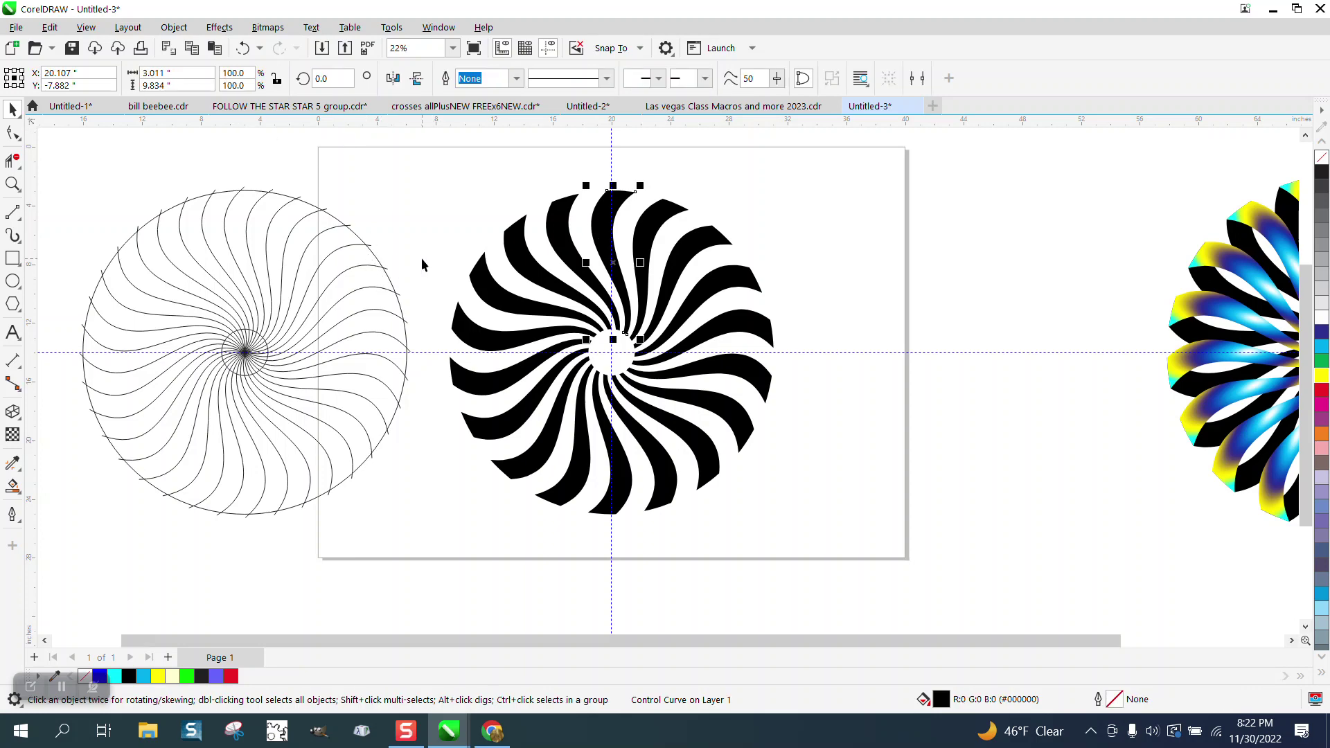
Step: Zoom out and shift the rainbow flower further to the right
{"action": "scroll", "coordinate": [422, 259], "scroll_direction": "down", "scroll_amount": 1}
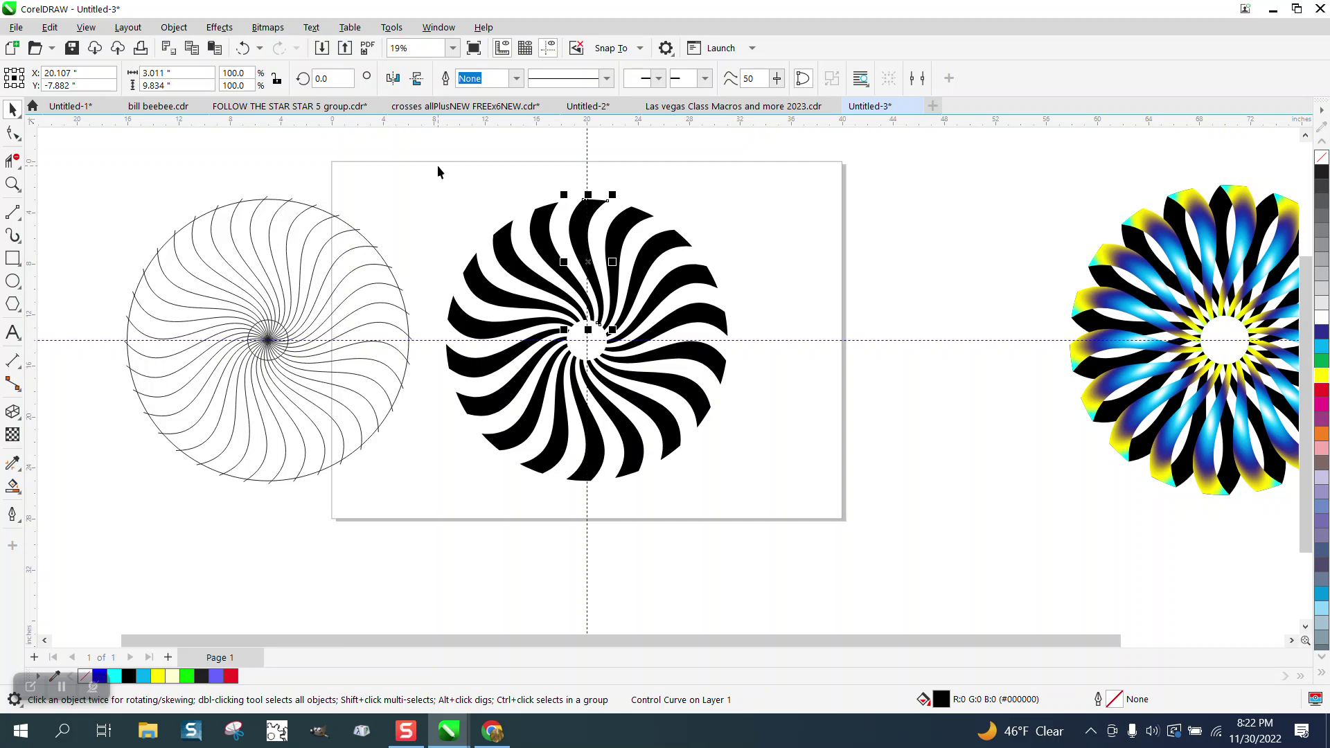
{"action": "scroll", "coordinate": [791, 231], "scroll_direction": "down", "scroll_amount": 2}
{"action": "left_click_drag", "start_coordinate": [927, 177], "coordinate": [1196, 420]}
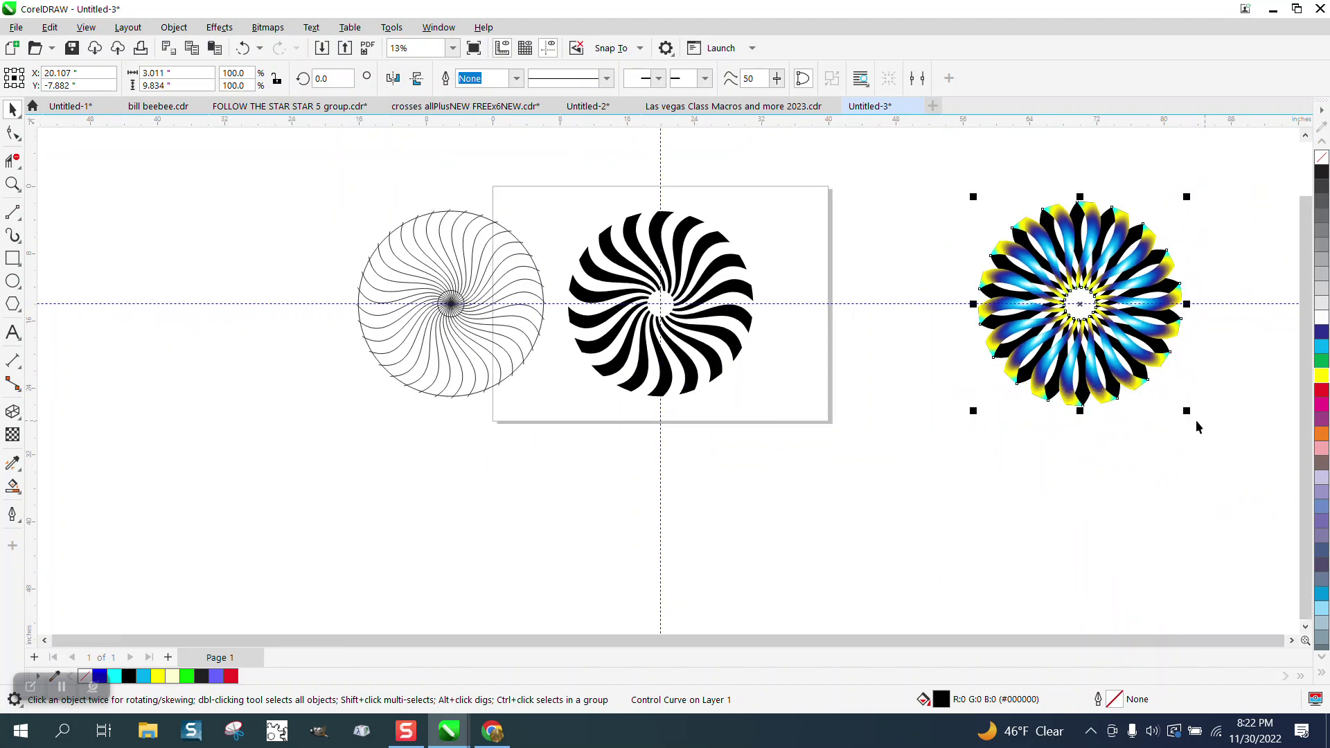
{"action": "key", "text": "Right"}
Step: Duplicate the black swirl, then make the original swirl cyan and mirror it horizontally
{"action": "left_click_drag", "start_coordinate": [560, 195], "coordinate": [821, 438]}
{"action": "key", "text": "ctrl+d"}
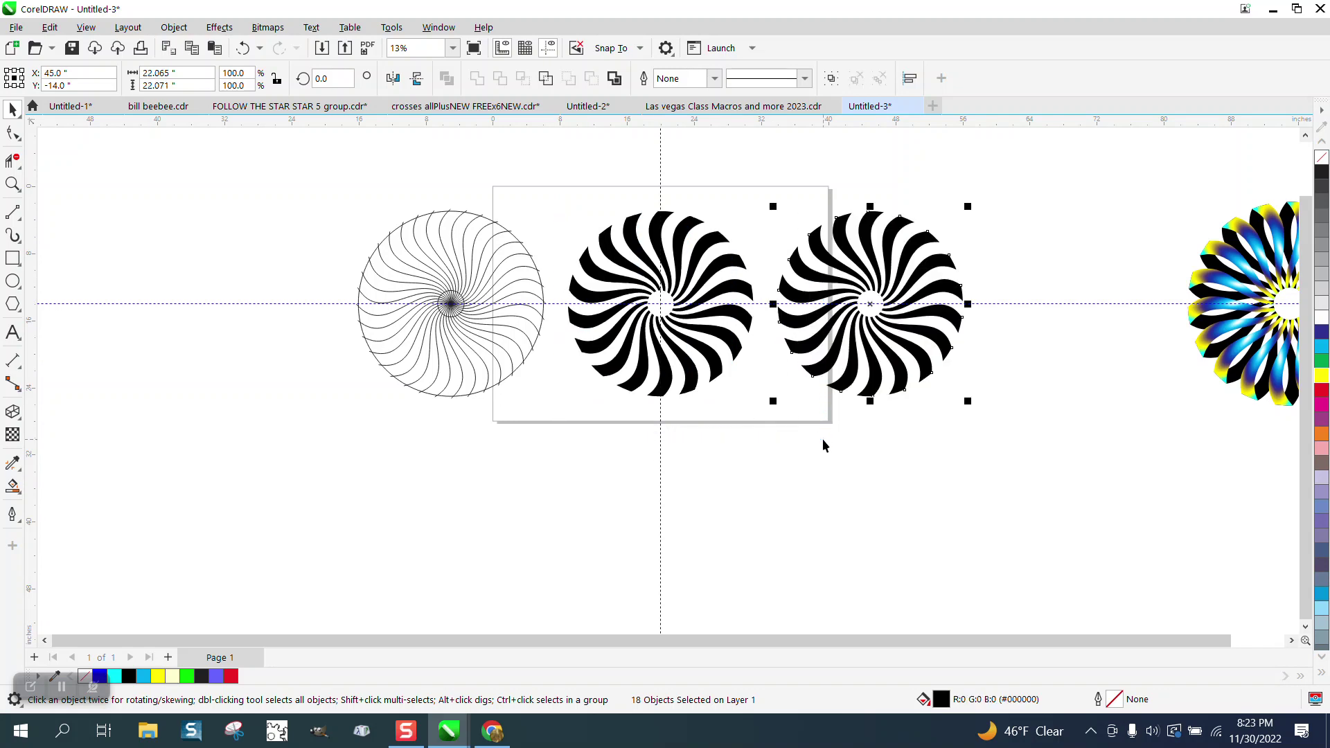
{"action": "left_click", "coordinate": [657, 230]}
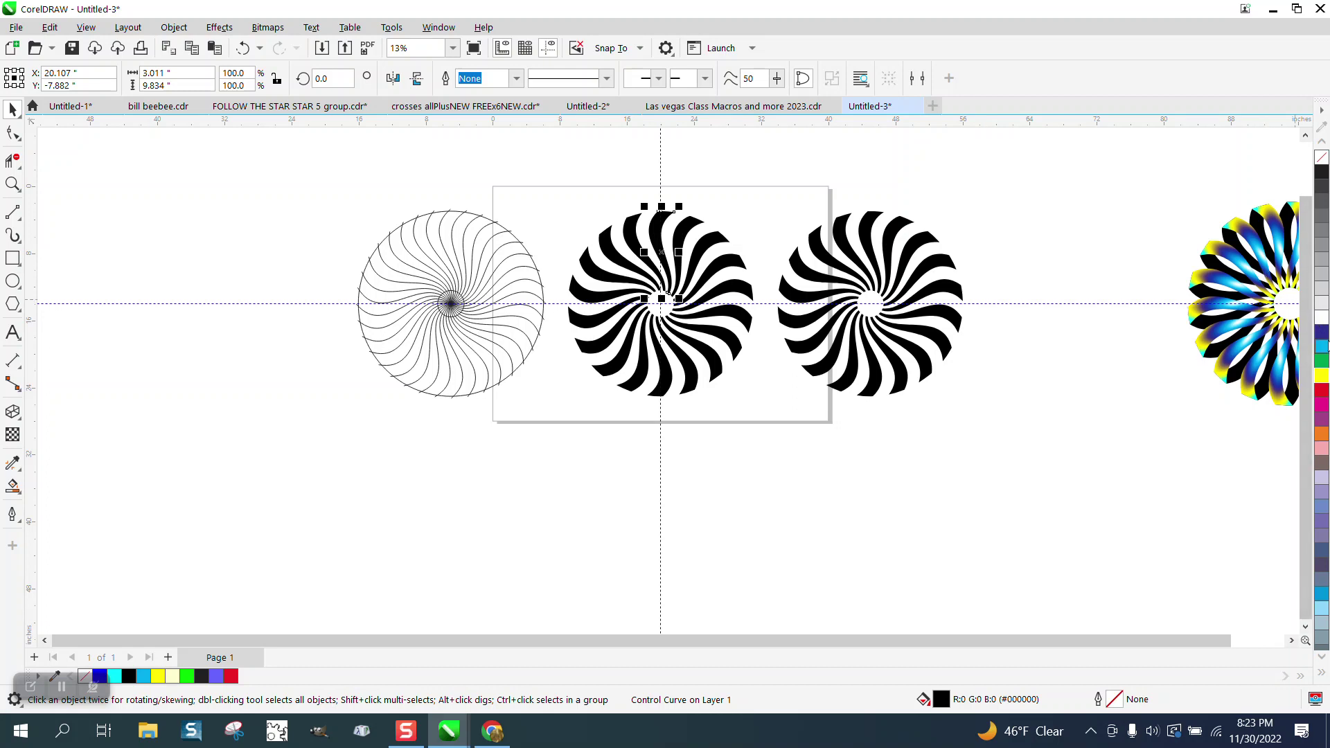
{"action": "left_click", "coordinate": [1323, 348]}
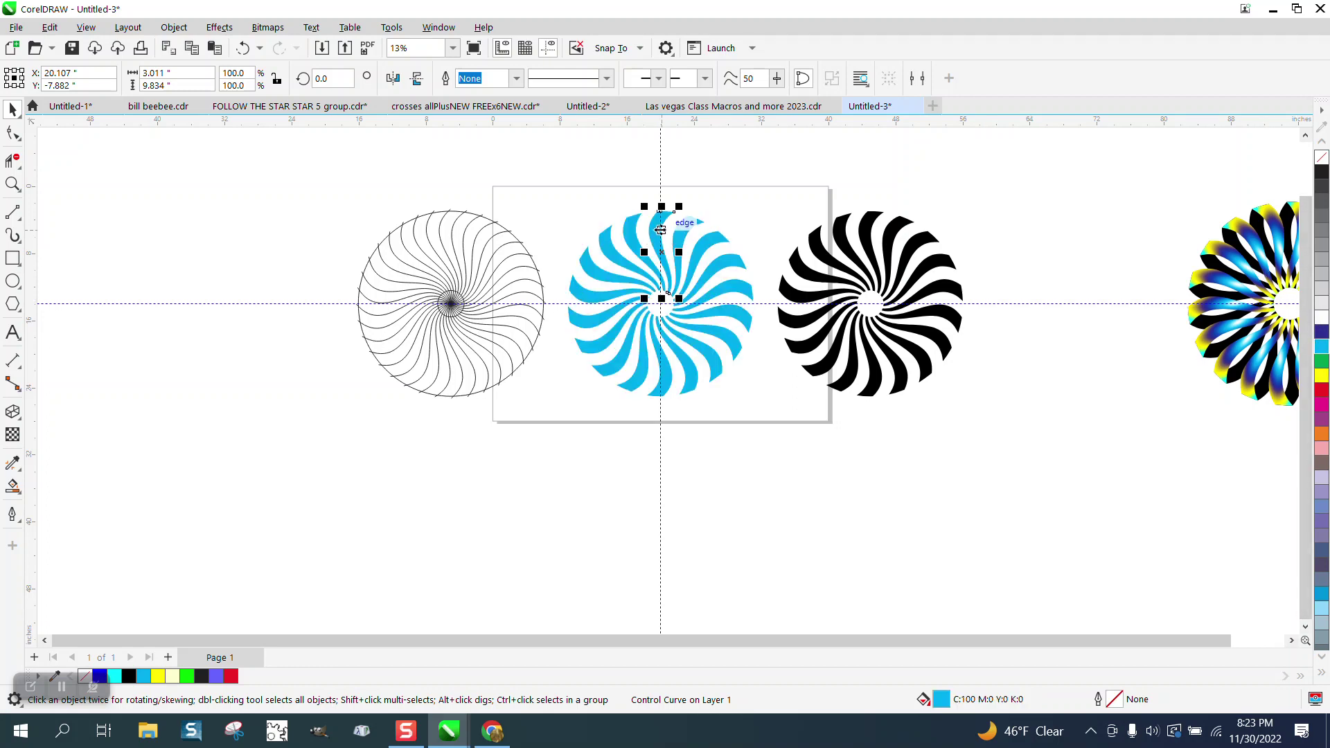
{"action": "left_click_drag", "start_coordinate": [563, 186], "coordinate": [784, 418]}
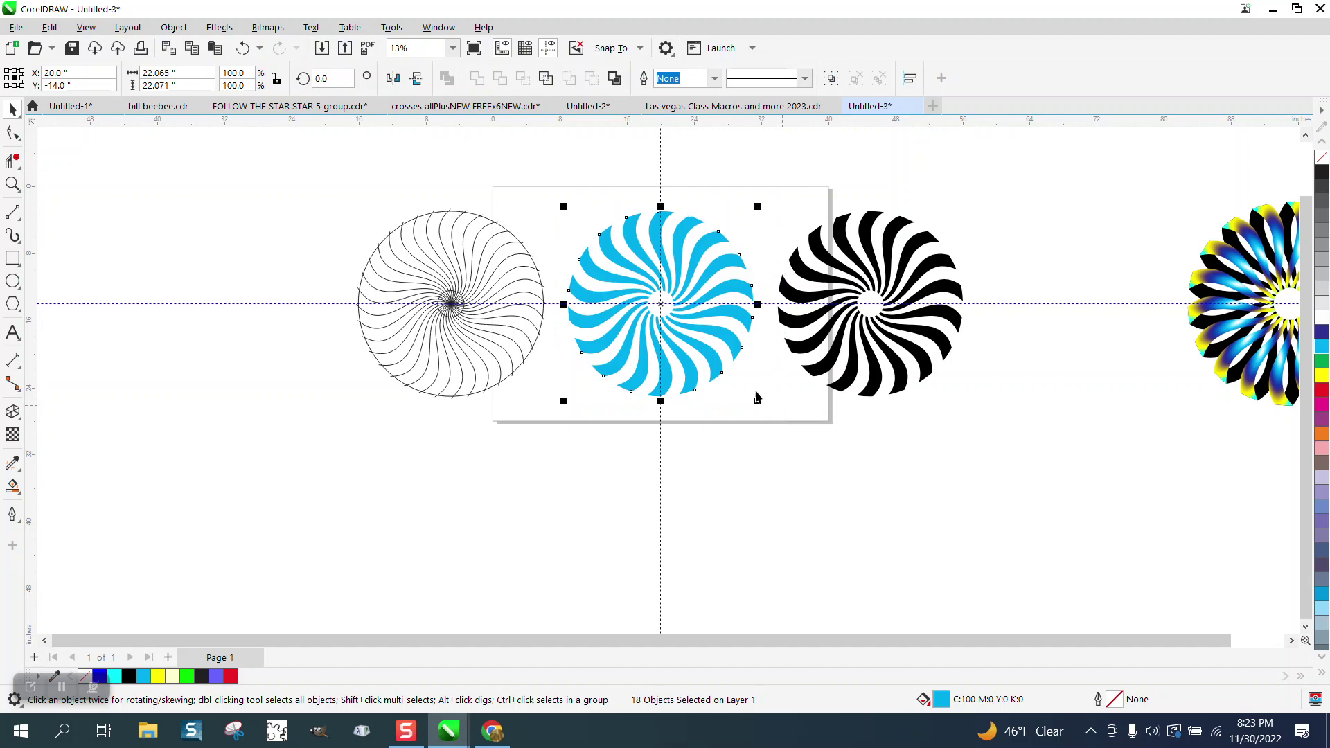
{"action": "left_click", "coordinate": [392, 79]}
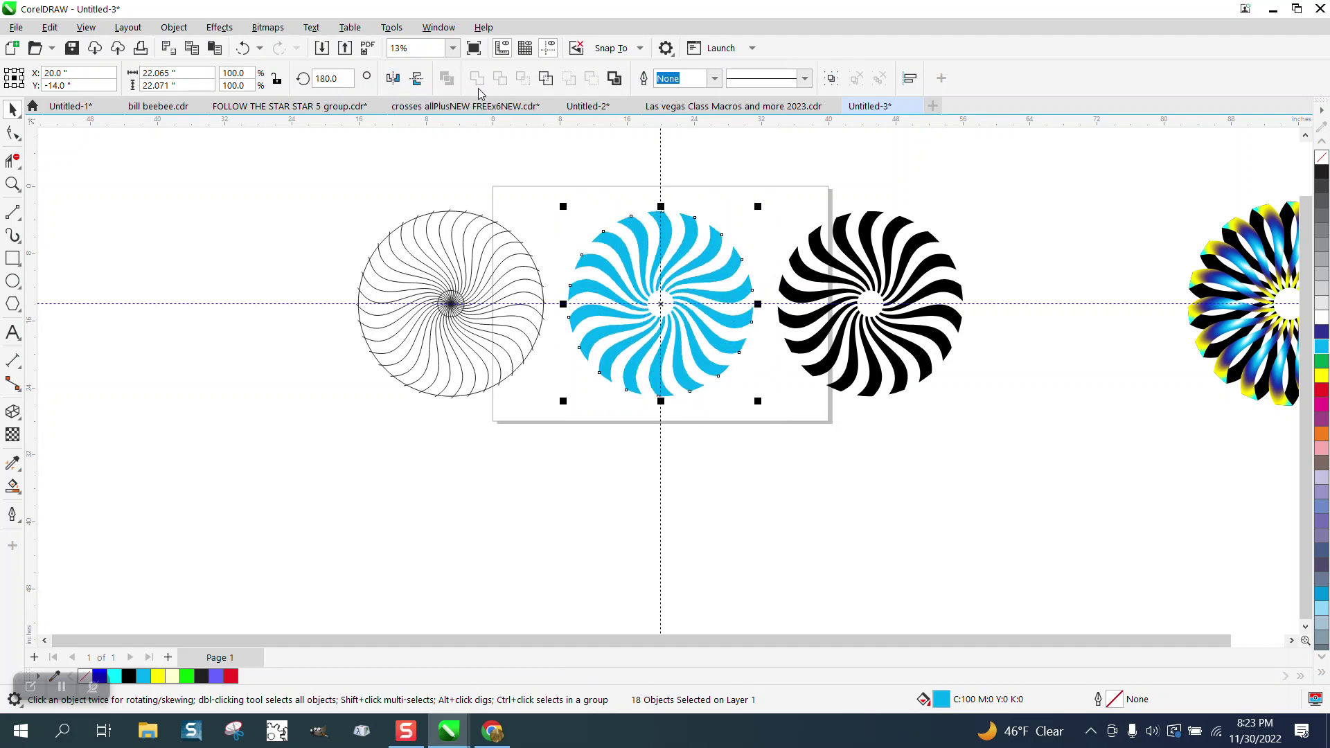
Step: Delete the right-hand and lower cyan petals of the swirl
{"action": "left_click", "coordinate": [745, 169]}
{"action": "left_click", "coordinate": [690, 240]}
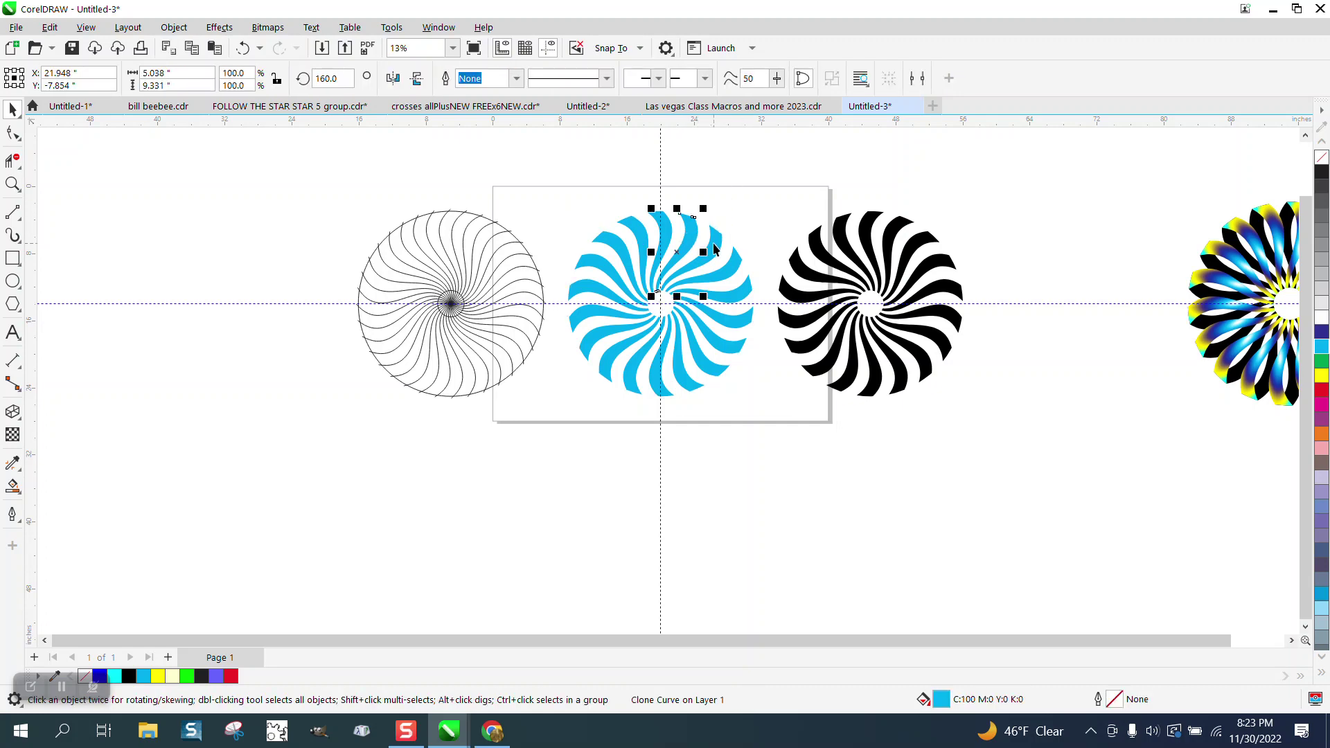
{"action": "left_click_drag", "start_coordinate": [716, 250], "coordinate": [746, 295]}
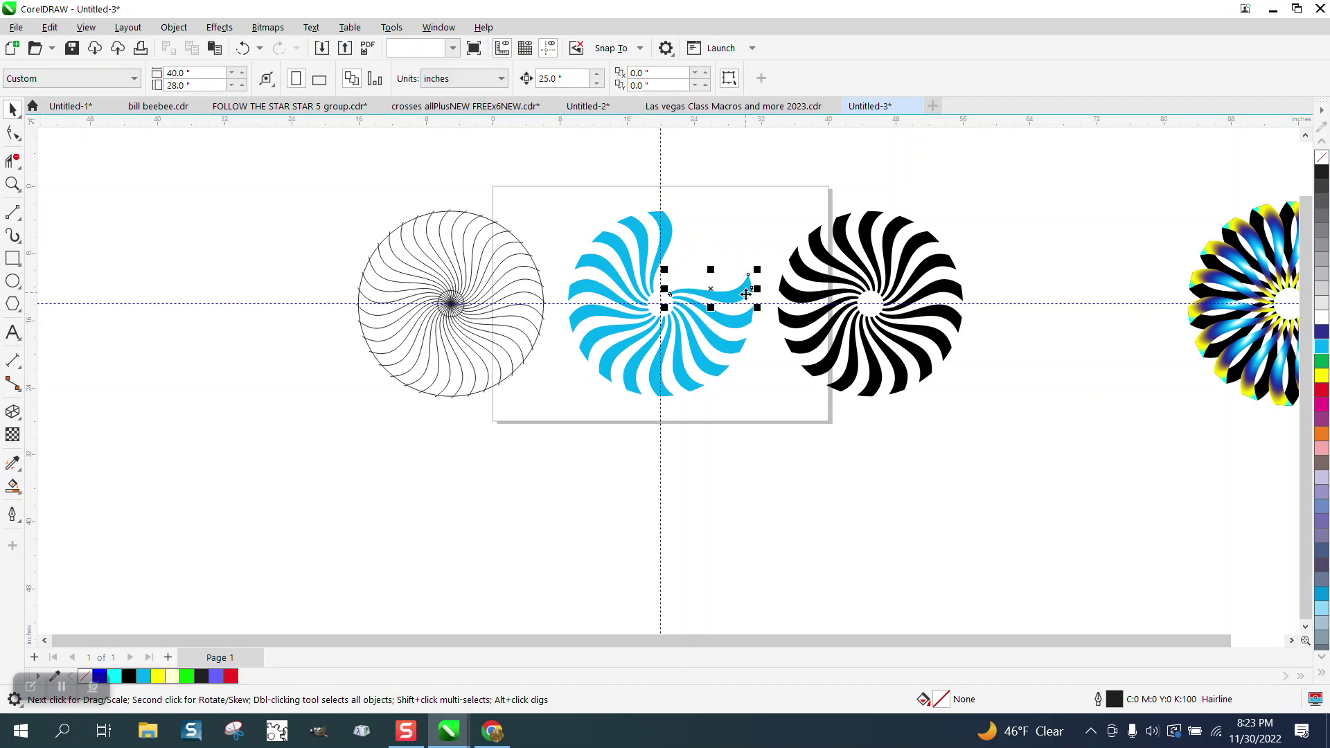
{"action": "key", "text": "Delete"}
{"action": "left_click", "coordinate": [729, 359]}
{"action": "key", "text": "Delete"}
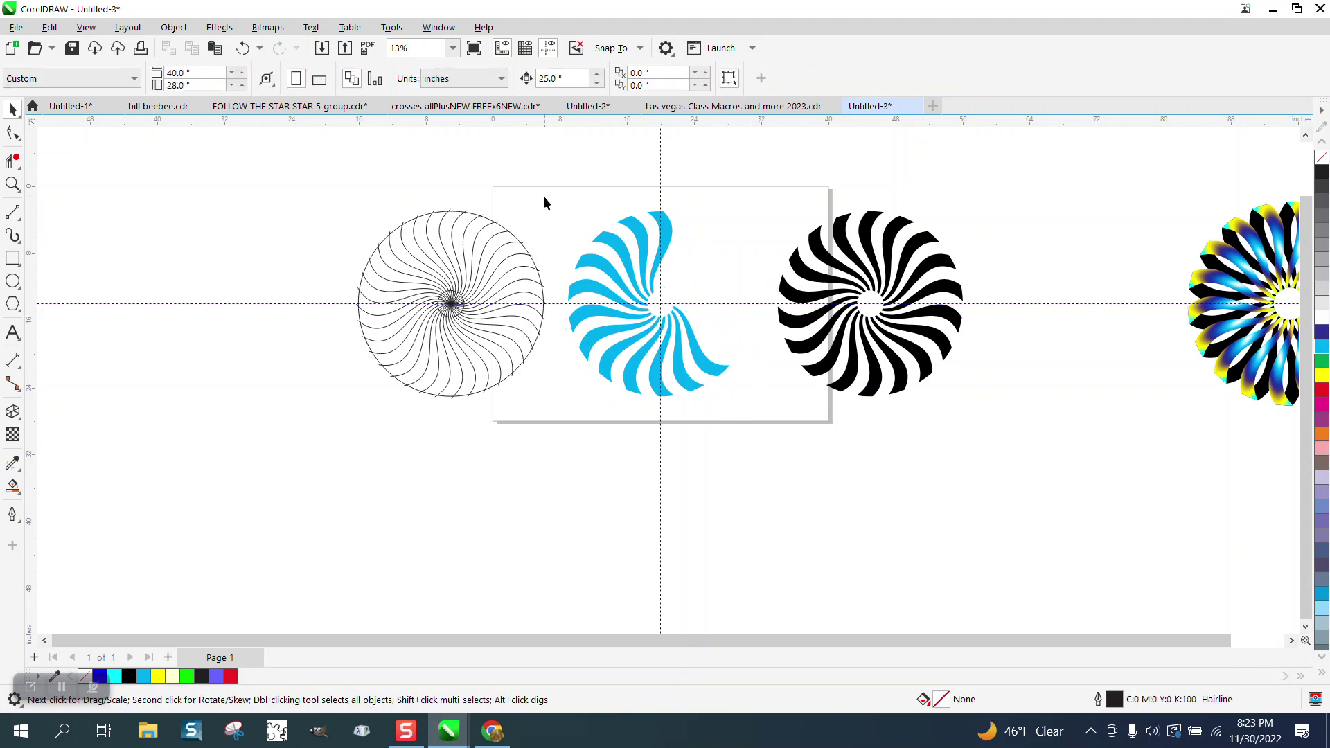
{"action": "left_click_drag", "start_coordinate": [551, 236], "coordinate": [644, 368]}
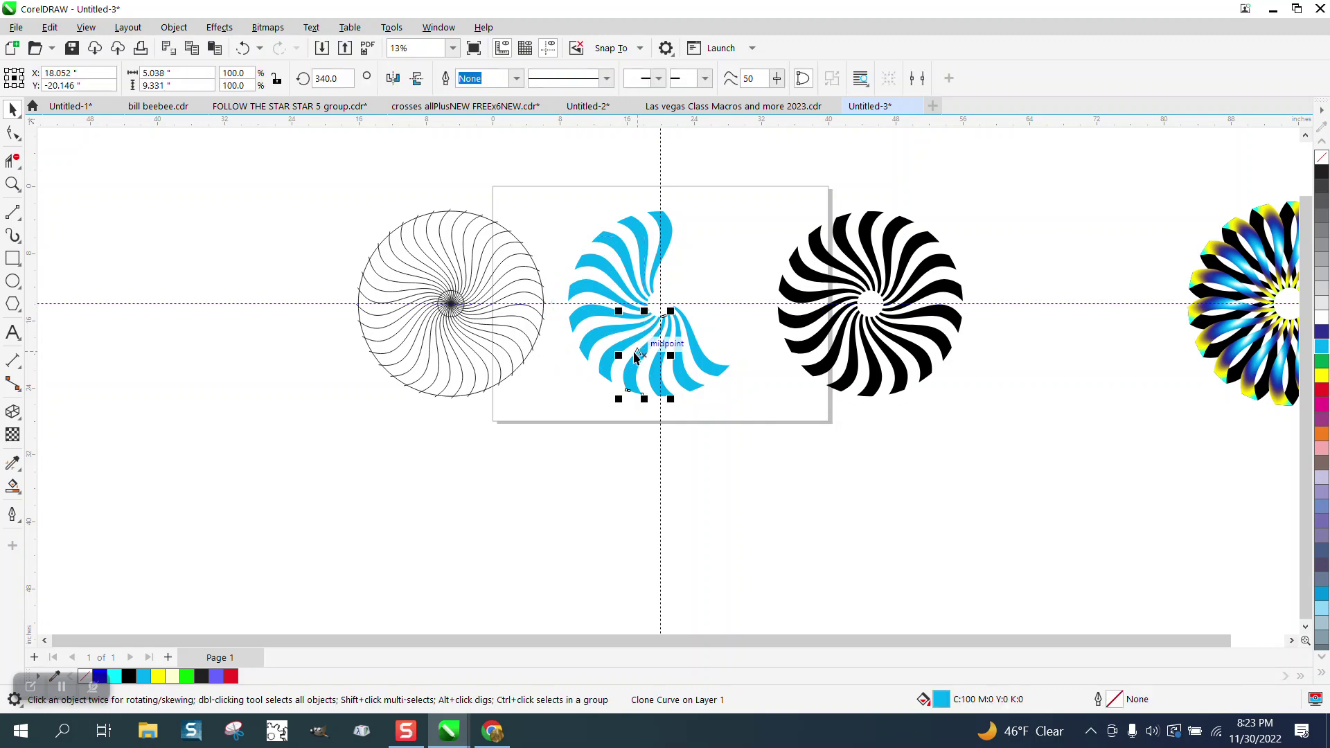
{"action": "key", "text": "Delete"}
Step: Delete the remaining cyan petals except one, then select the black swirl
{"action": "left_click", "coordinate": [680, 356]}
{"action": "key", "text": "Delete"}
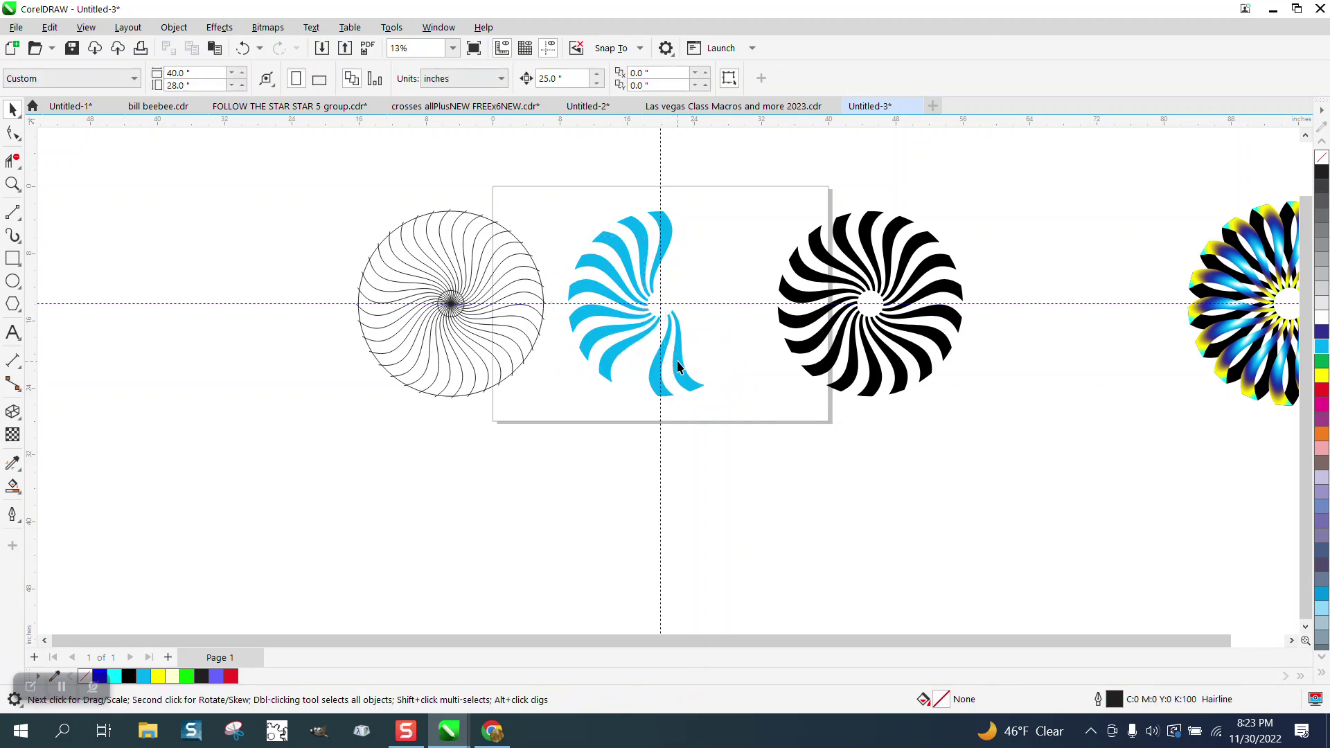
{"action": "left_click", "coordinate": [663, 365]}
{"action": "key", "text": "Delete"}
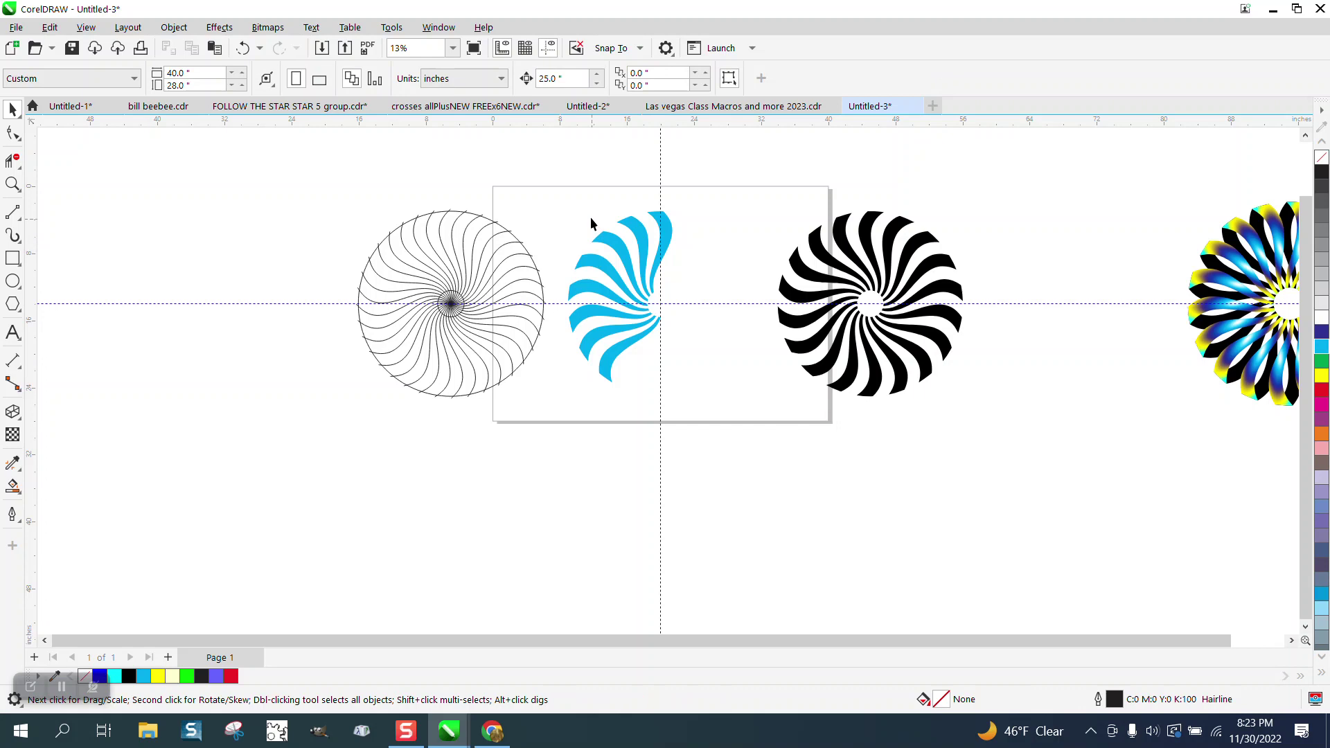
{"action": "left_click_drag", "start_coordinate": [590, 235], "coordinate": [614, 393]}
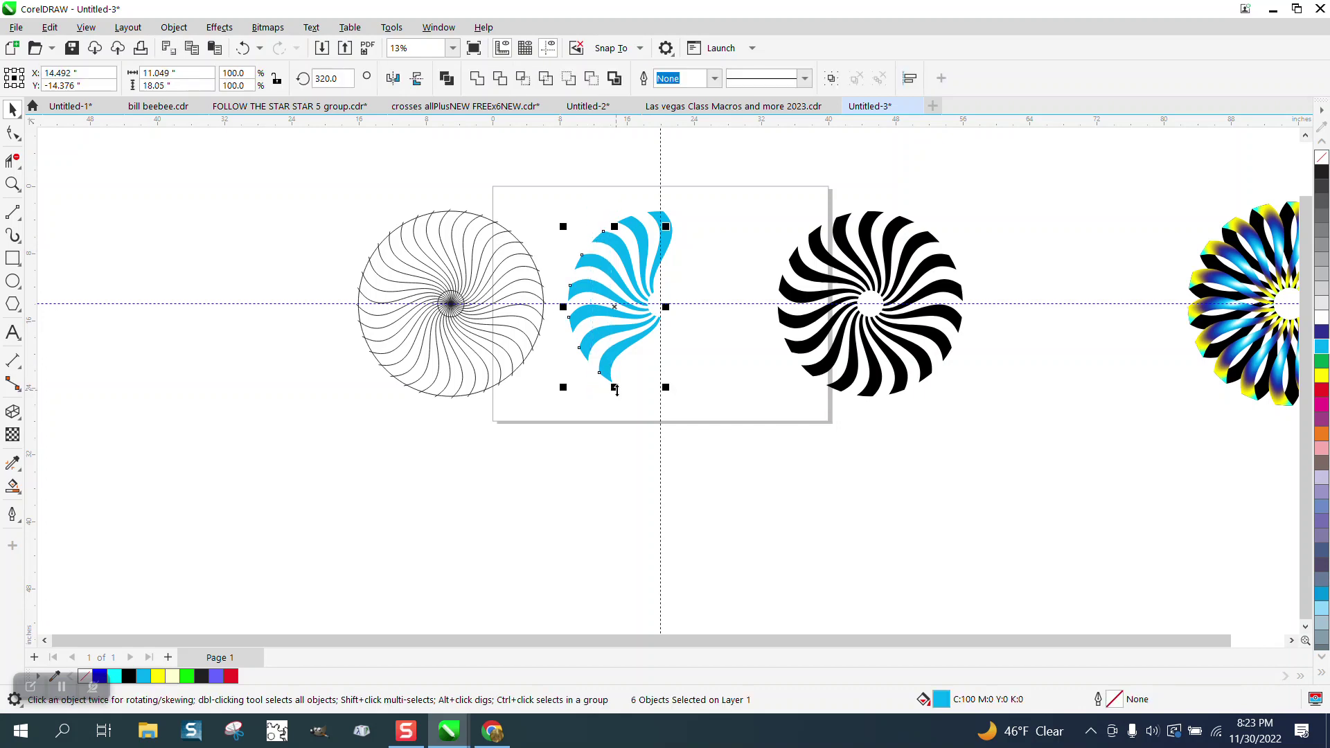
{"action": "key", "text": "Delete"}
{"action": "left_click", "coordinate": [638, 237]}
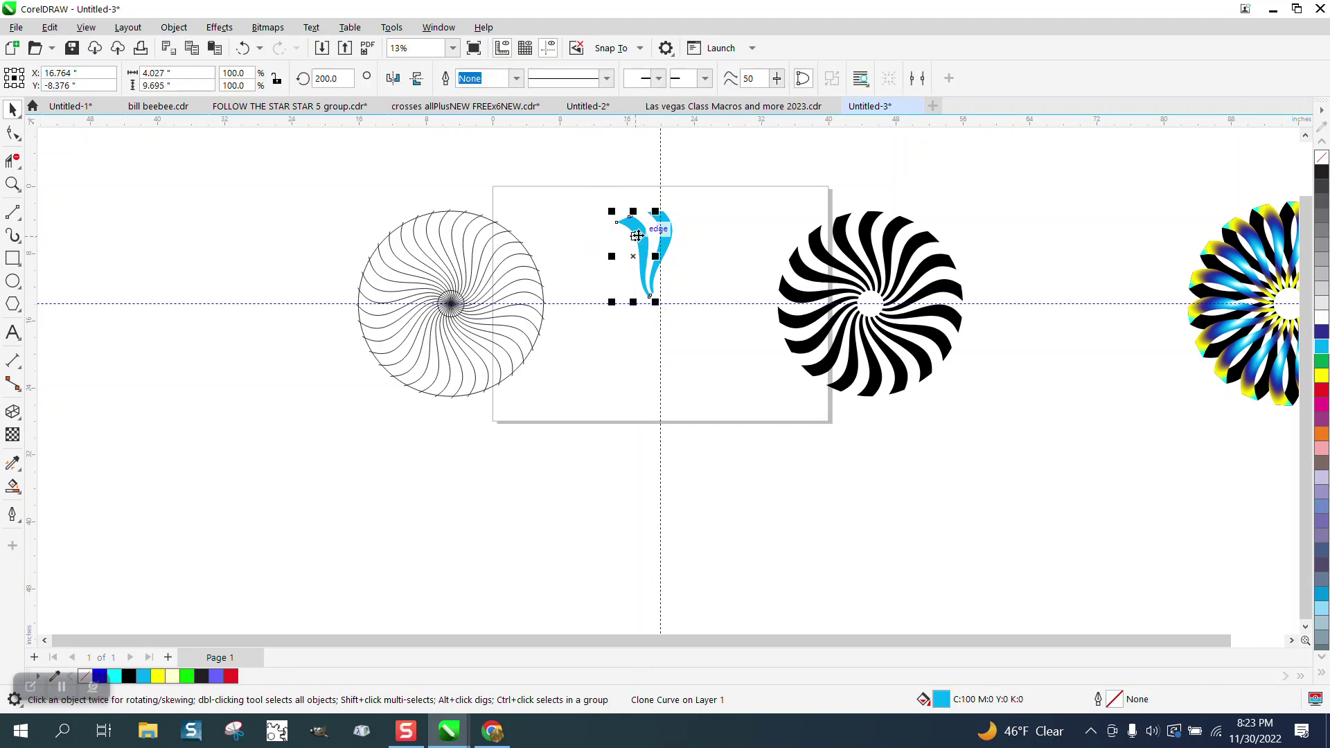
{"action": "key", "text": "Delete"}
{"action": "left_click", "coordinate": [671, 230]}
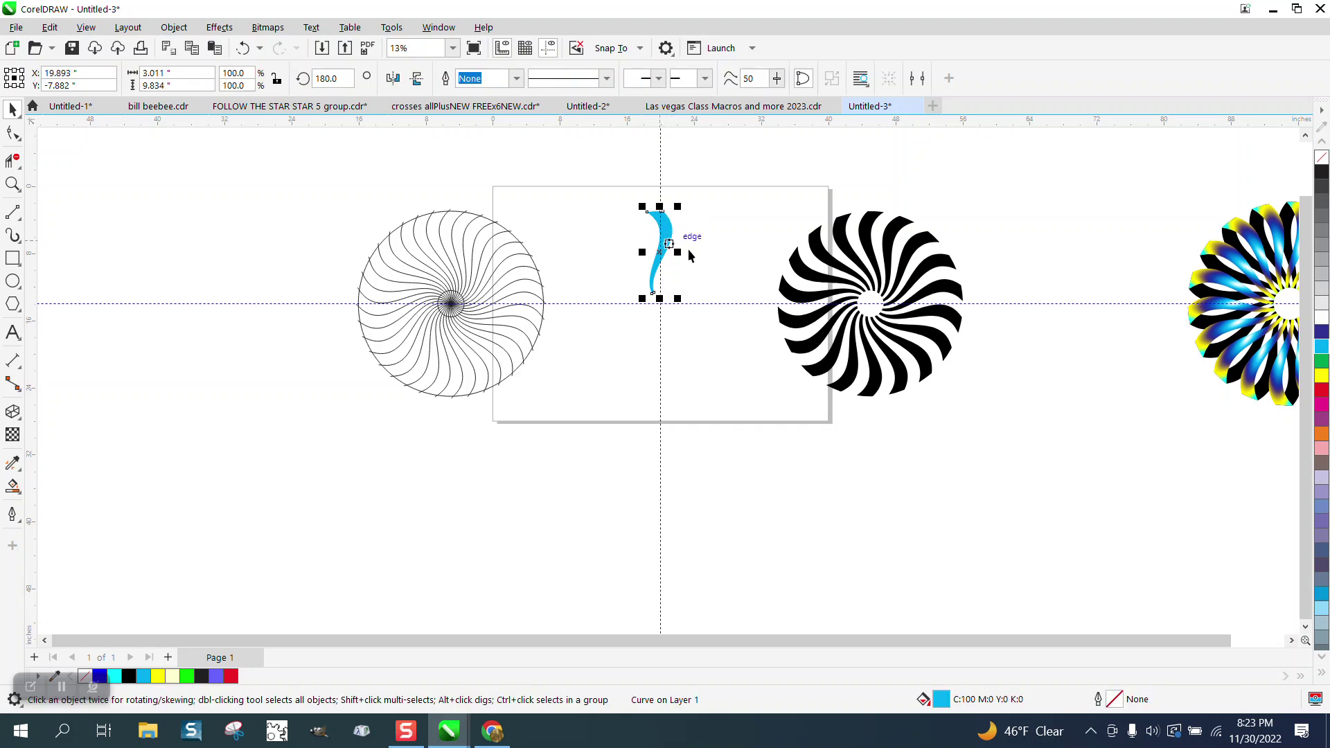
{"action": "left_click_drag", "start_coordinate": [765, 185], "coordinate": [999, 449]}
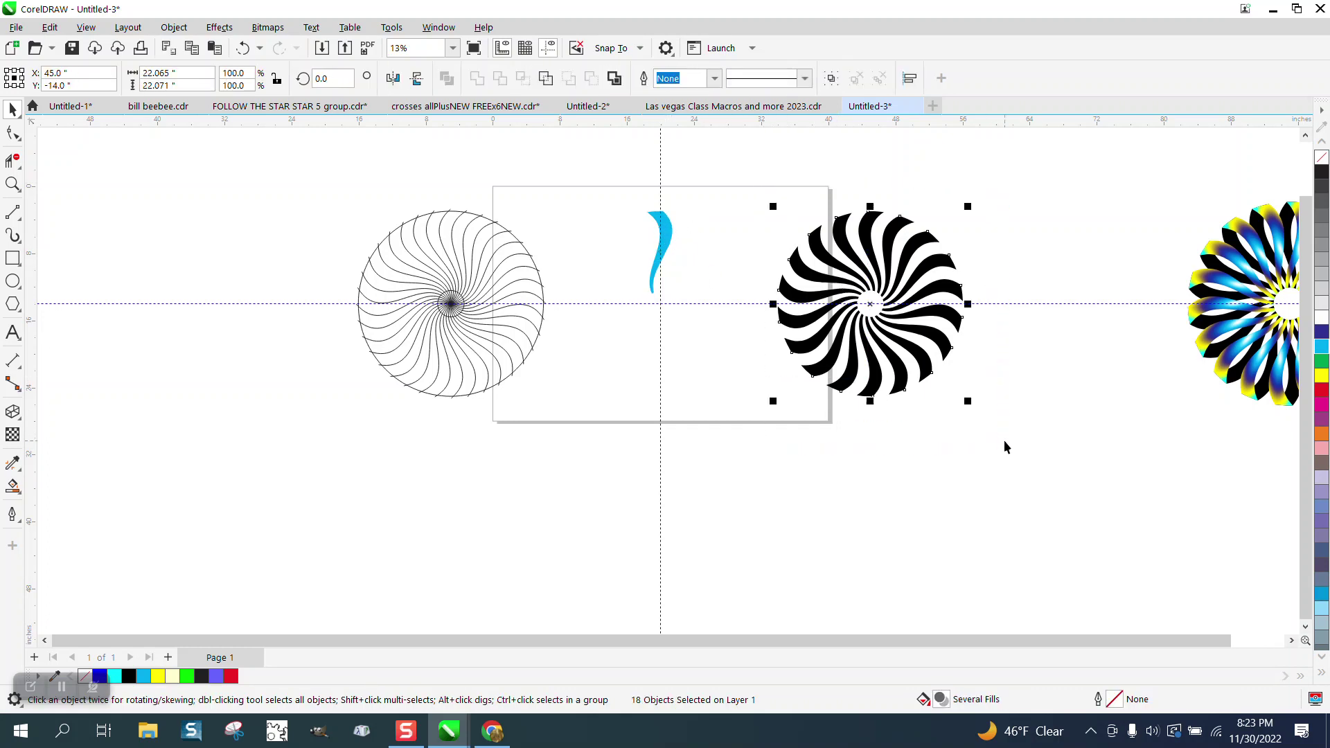
Step: Centre the black swirl on the page and send it To Back of Page
{"action": "key", "text": "p"}
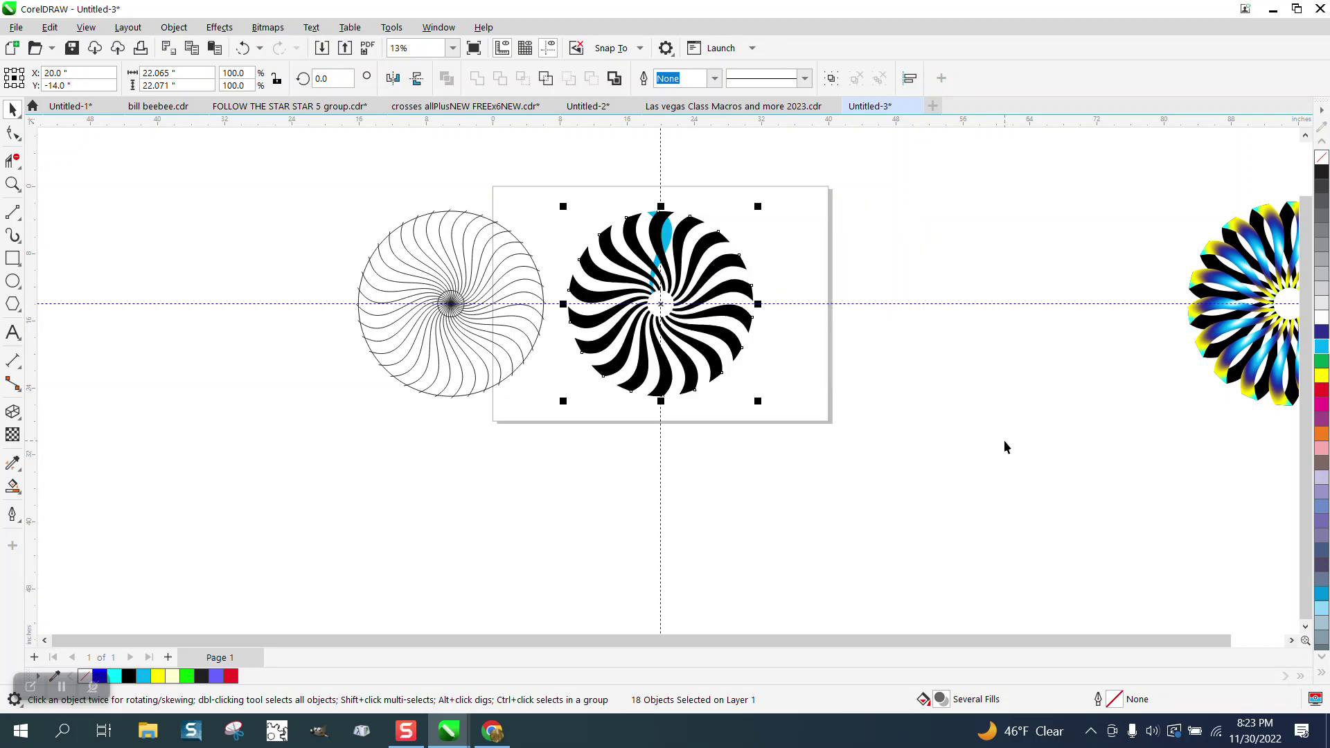
{"action": "left_click", "coordinate": [174, 27]}
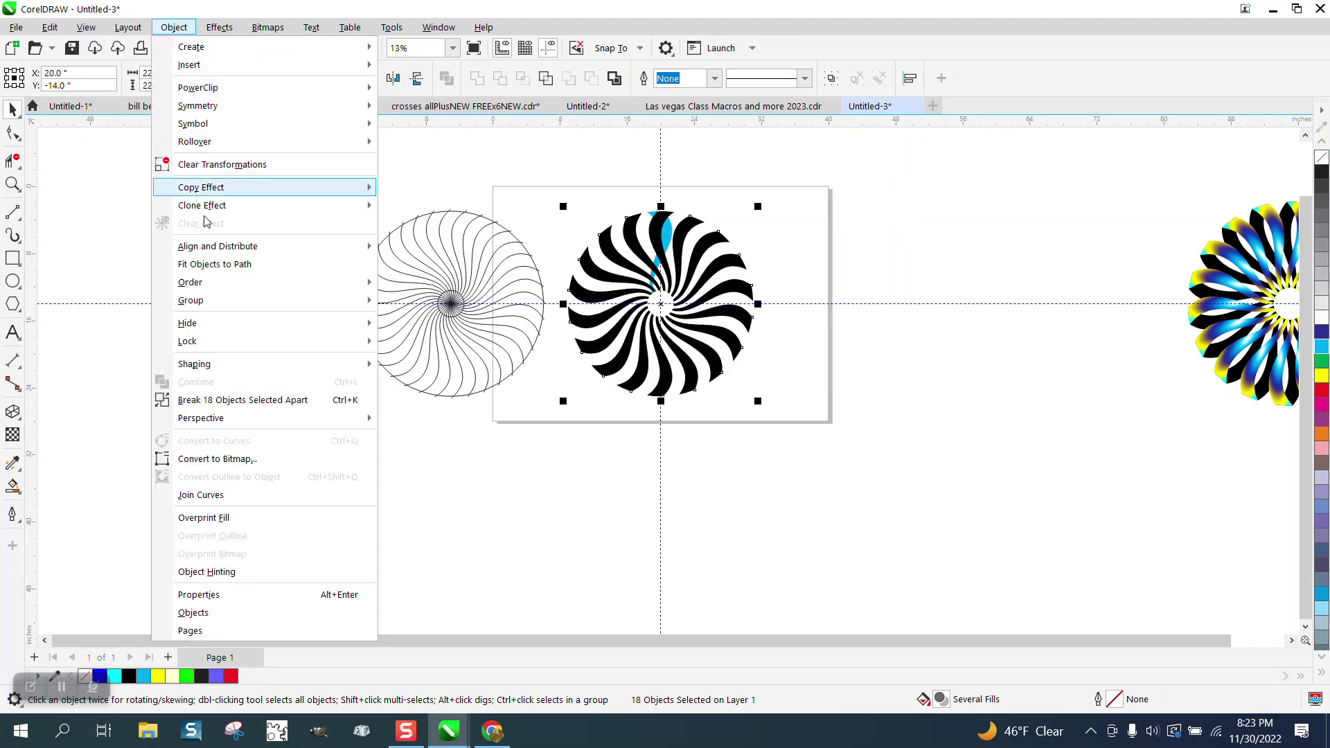
{"action": "mouse_move", "coordinate": [220, 282]}
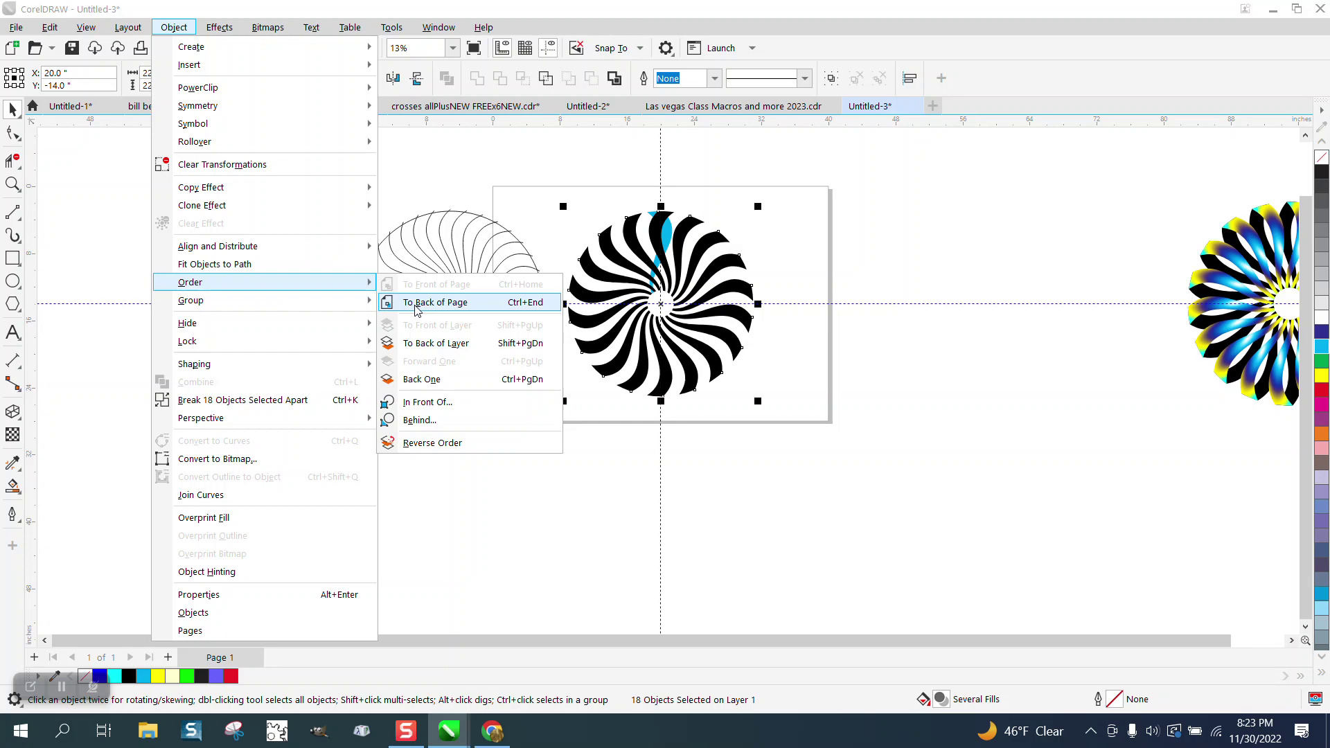
{"action": "left_click", "coordinate": [412, 305]}
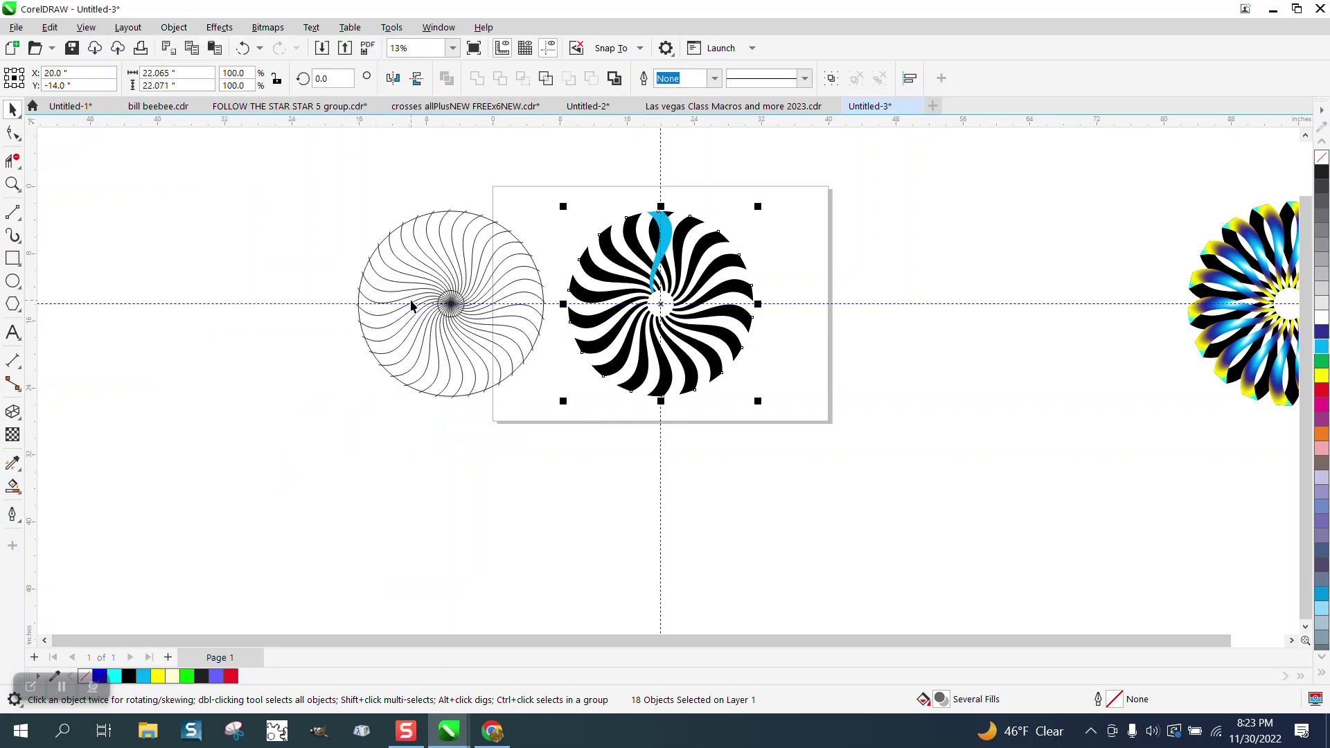
Step: Select only the cyan petal and move its rotation centre to the swirl centre
{"action": "left_click", "coordinate": [13, 183]}
{"action": "left_click_drag", "start_coordinate": [578, 208], "coordinate": [843, 386]}
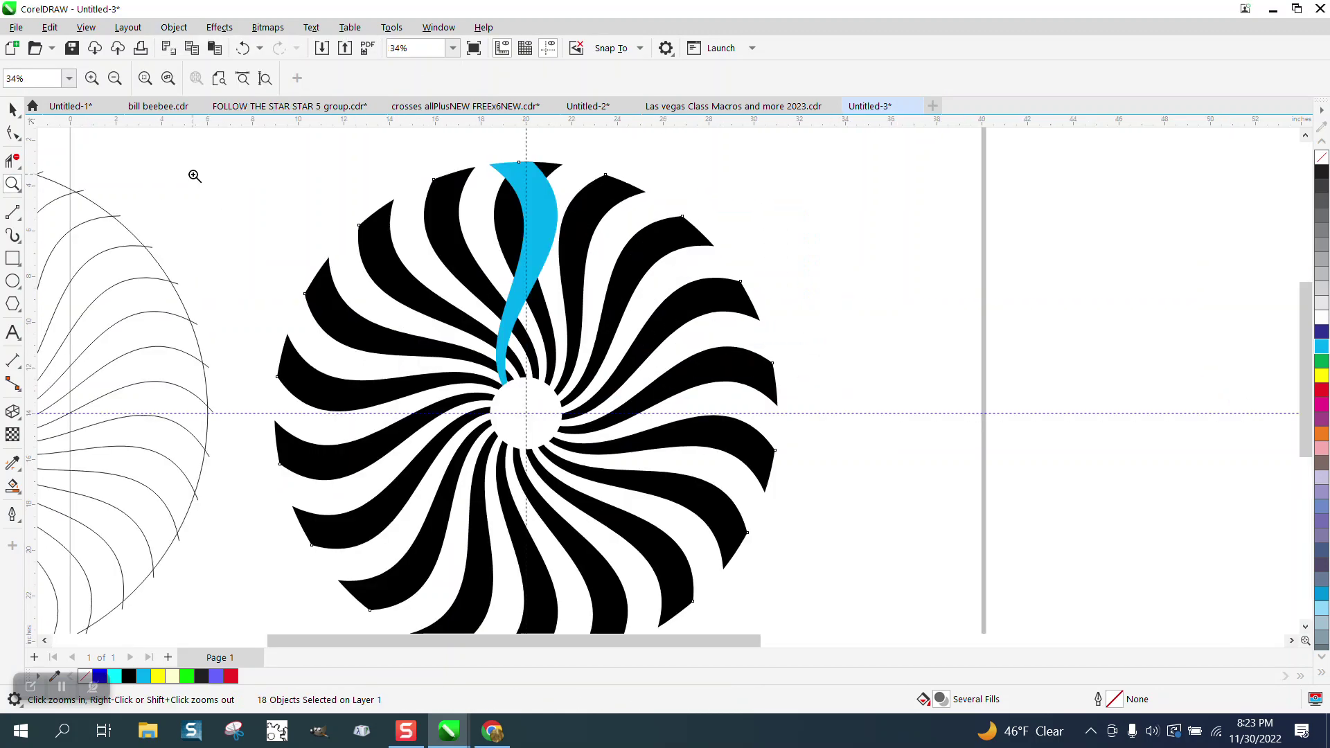
{"action": "left_click", "coordinate": [13, 109]}
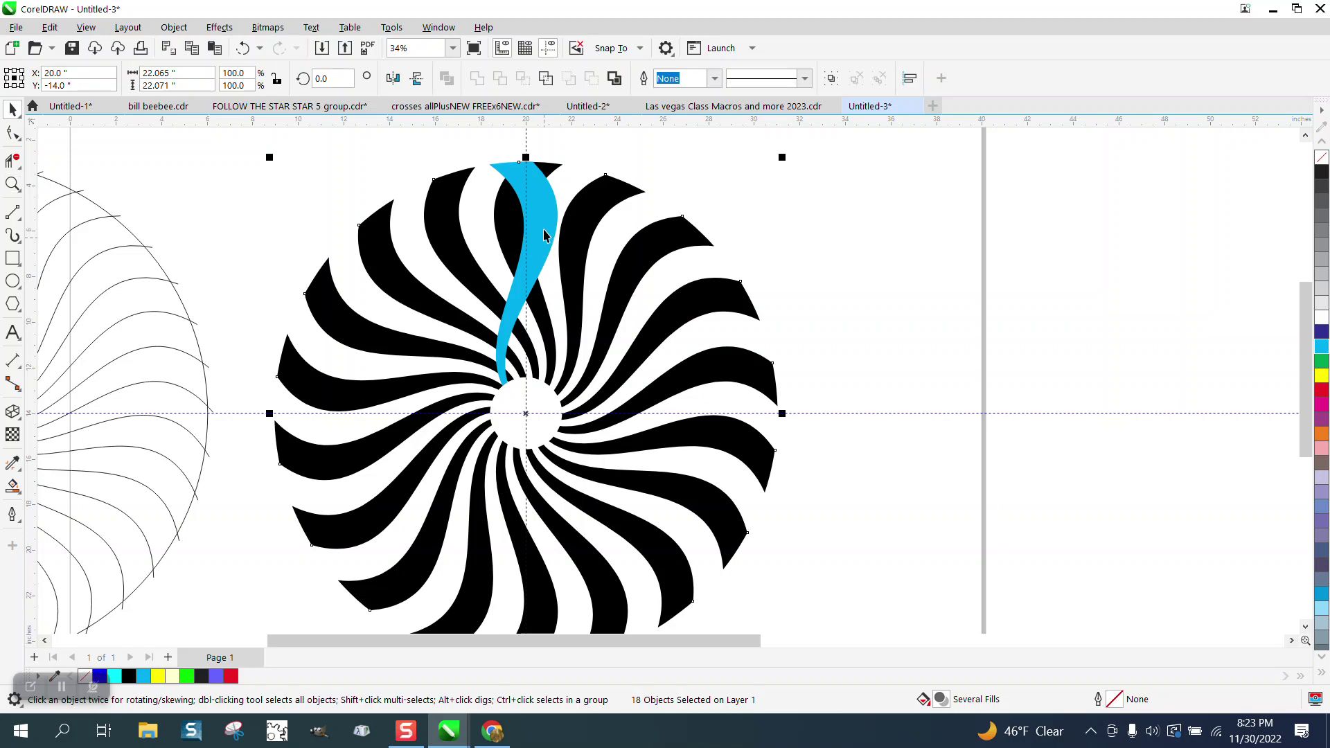
{"action": "left_click", "coordinate": [604, 153]}
{"action": "left_click", "coordinate": [495, 170]}
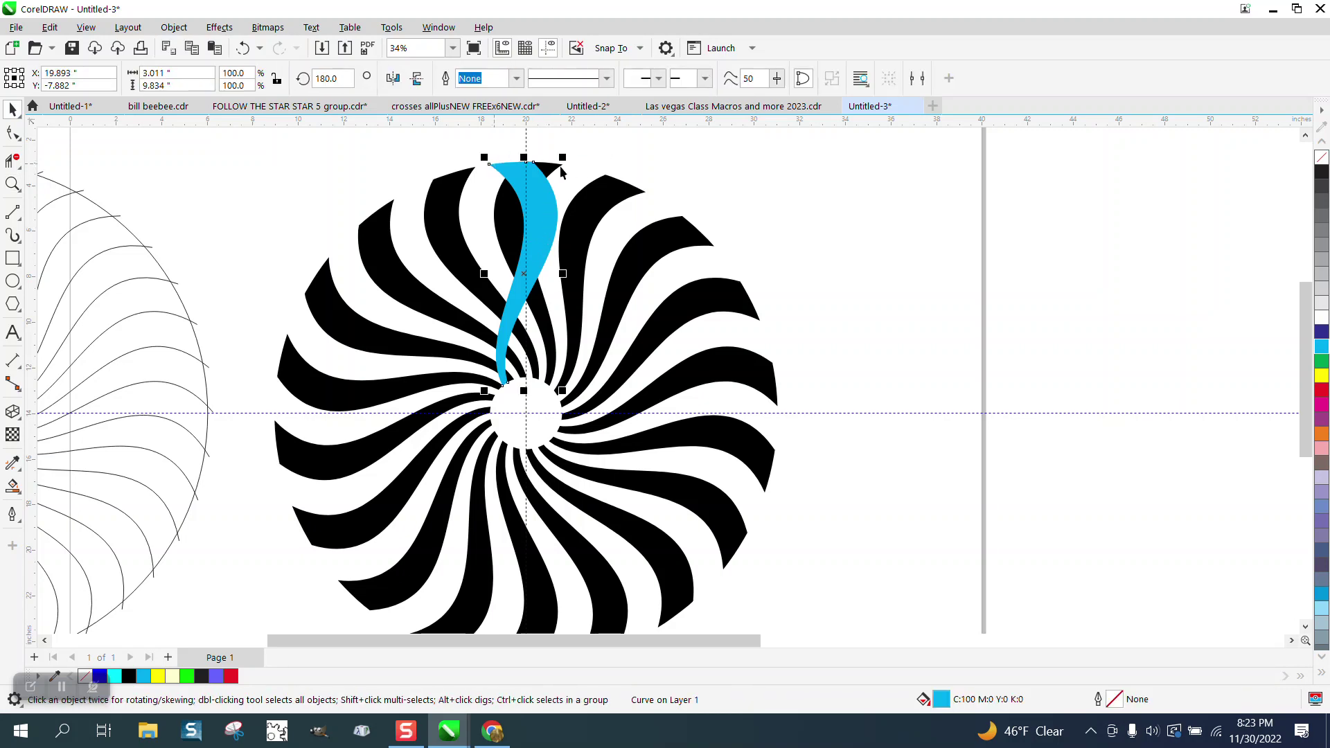
{"action": "left_click", "coordinate": [535, 267]}
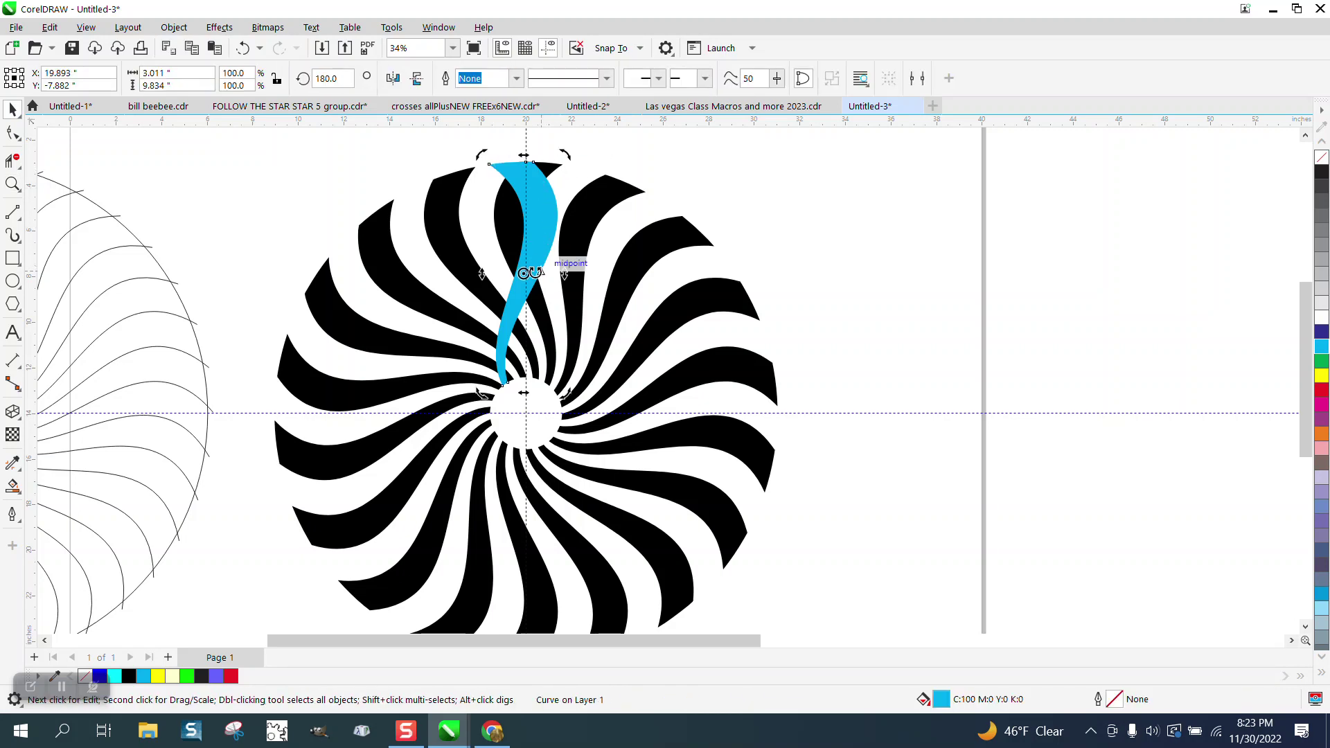
{"action": "left_click_drag", "start_coordinate": [525, 274], "coordinate": [528, 408]}
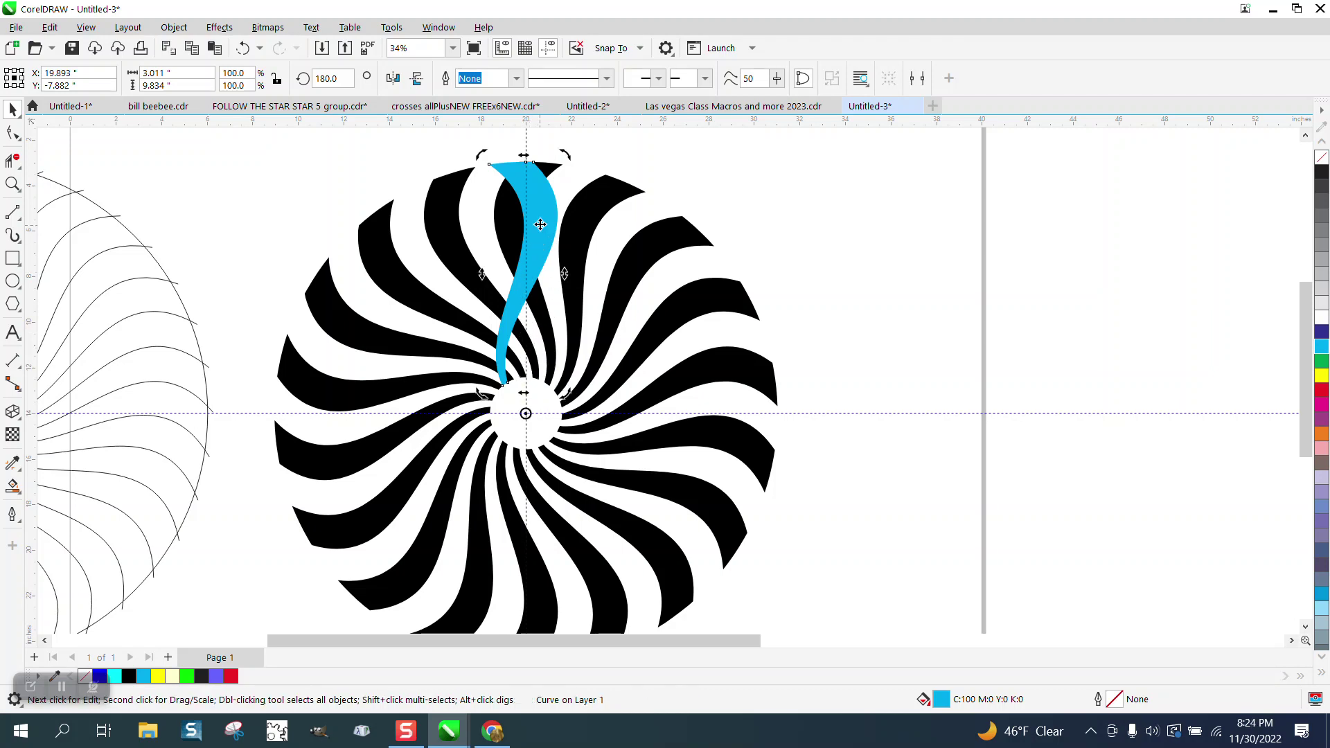
Step: Skew the cyan petal's top edge to match the black petal beneath
{"action": "left_click", "coordinate": [15, 184]}
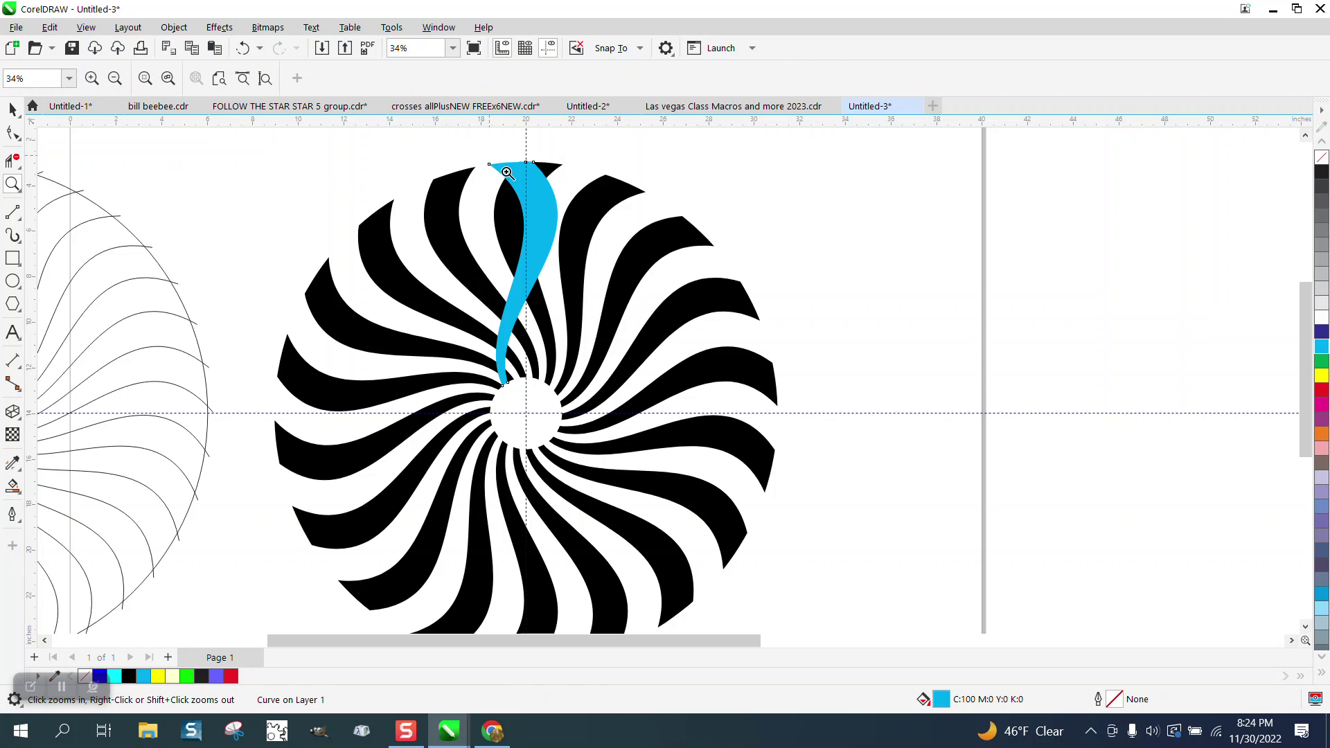
{"action": "left_click_drag", "start_coordinate": [510, 175], "coordinate": [727, 284]}
{"action": "left_click", "coordinate": [12, 109]}
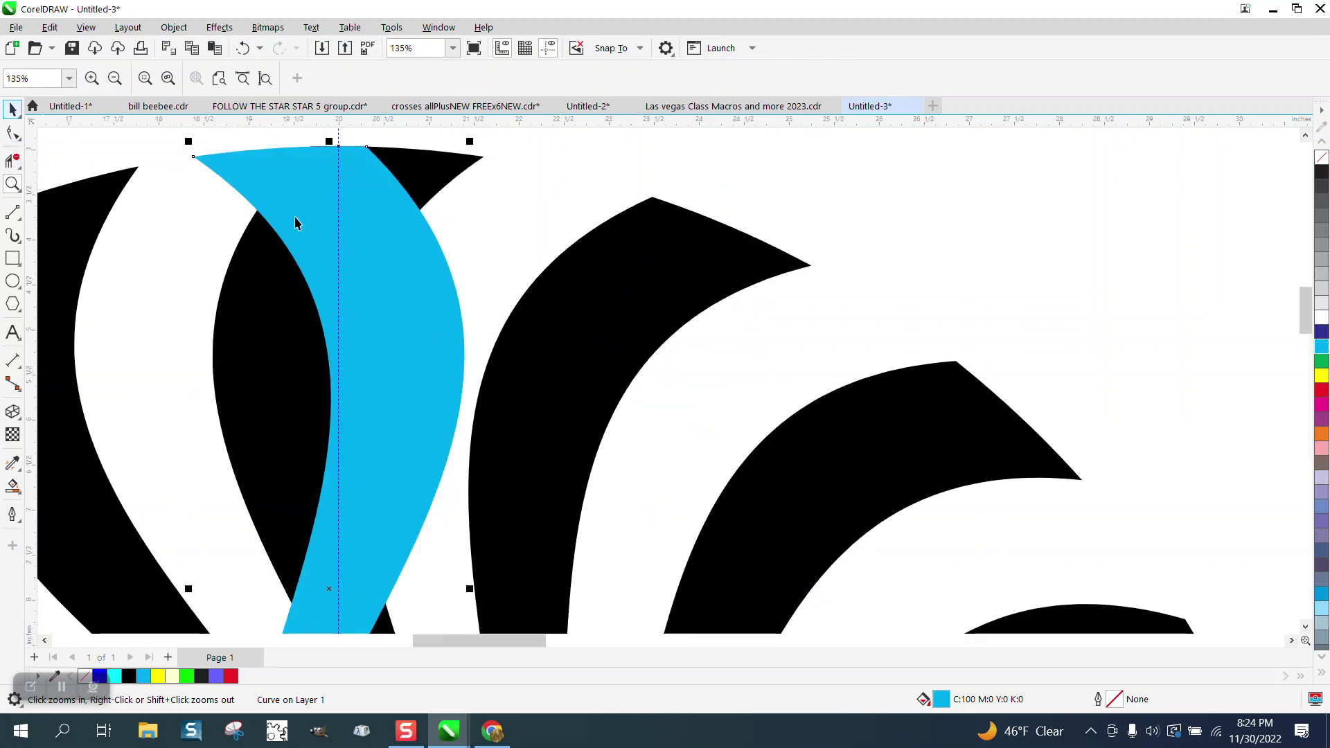
{"action": "left_click", "coordinate": [297, 223]}
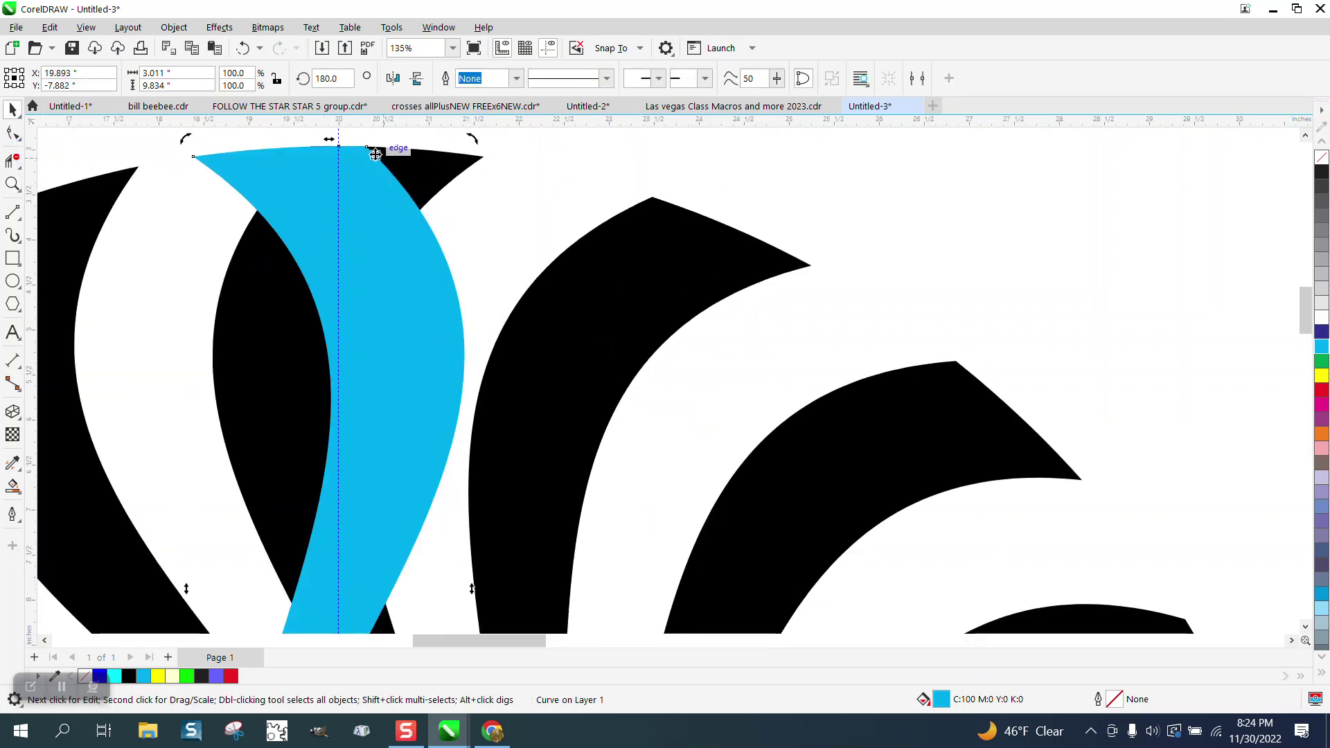
{"action": "left_click_drag", "start_coordinate": [390, 144], "coordinate": [493, 169]}
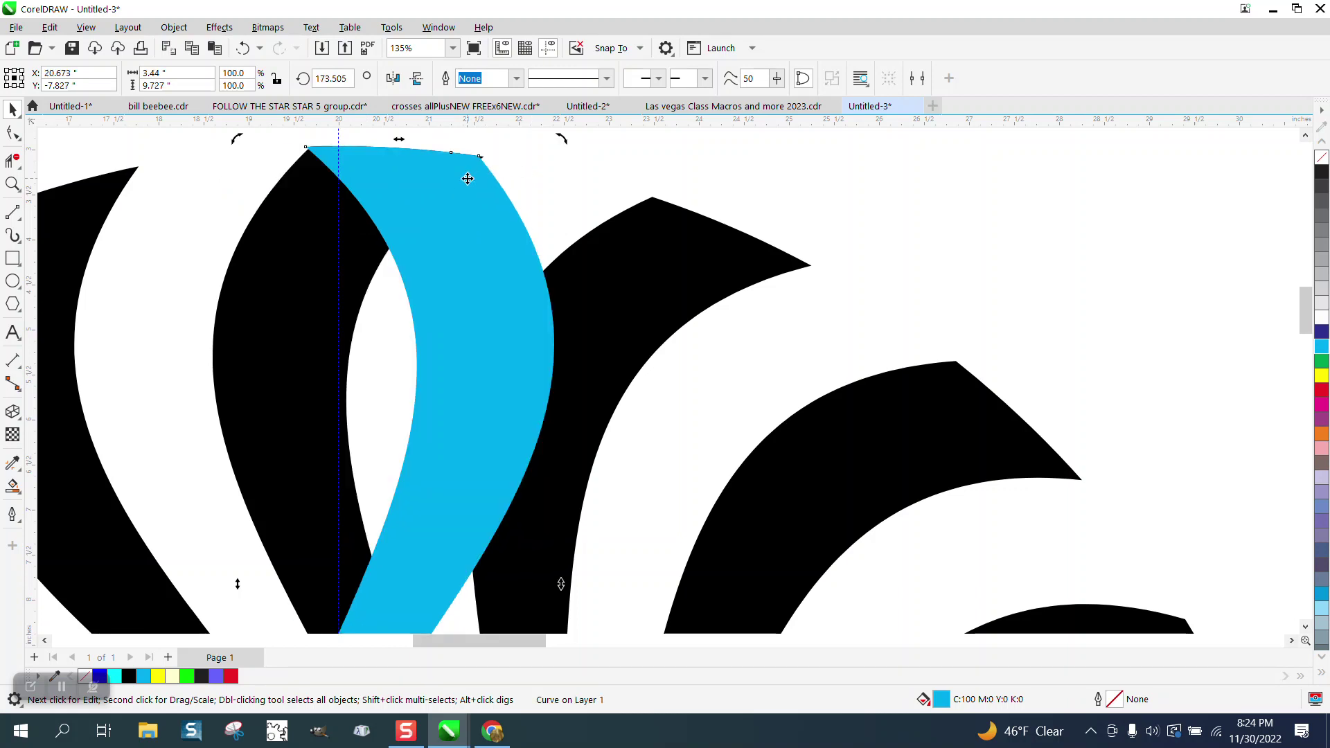
Step: Snap the cyan petal's top-right corner onto the black petal's tip
{"action": "key", "text": "z"}
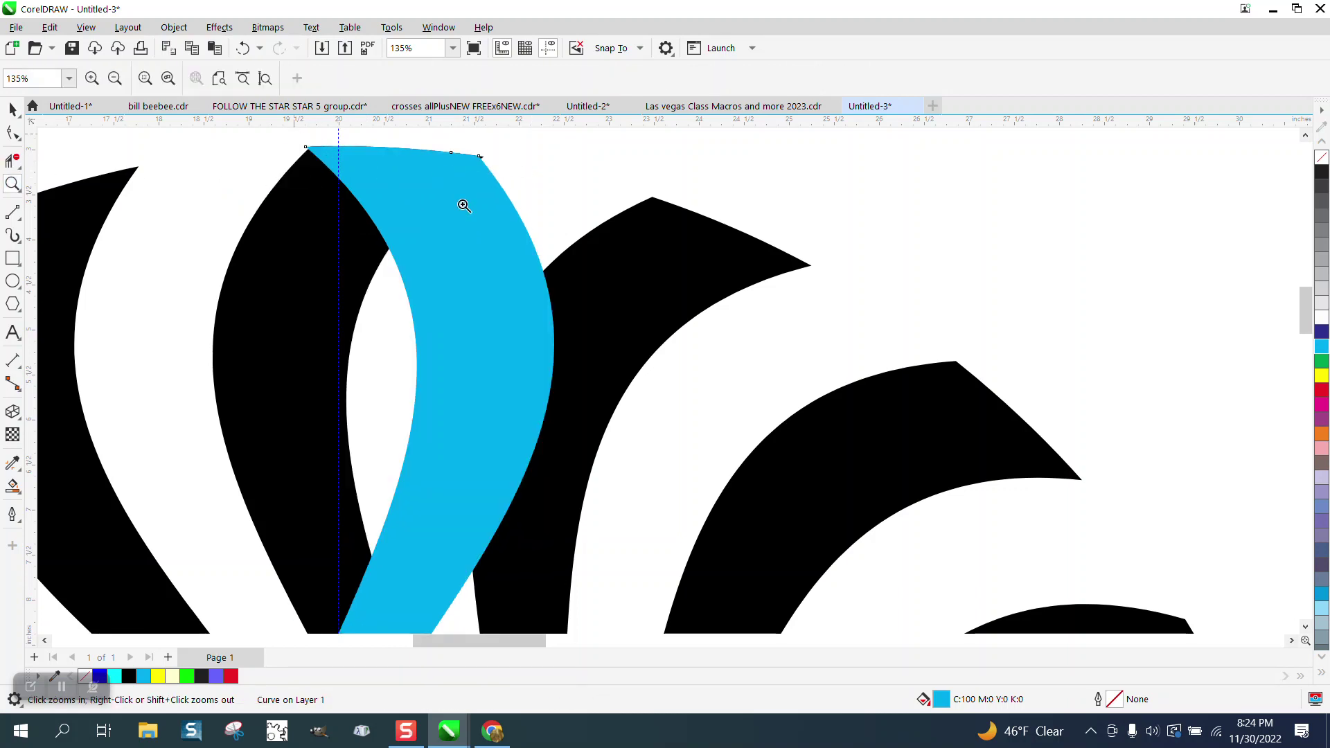
{"action": "left_click", "coordinate": [464, 206]}
{"action": "key", "text": "space"}
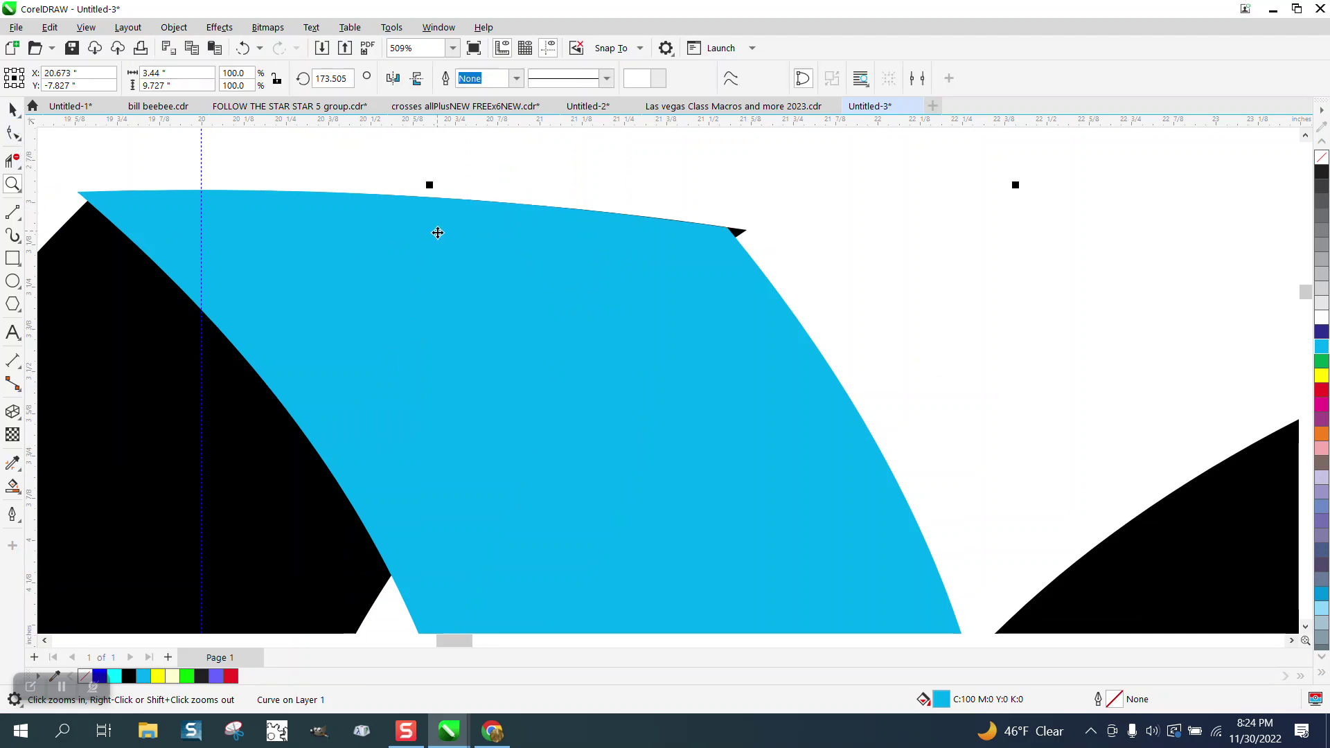
{"action": "left_click", "coordinate": [438, 232]}
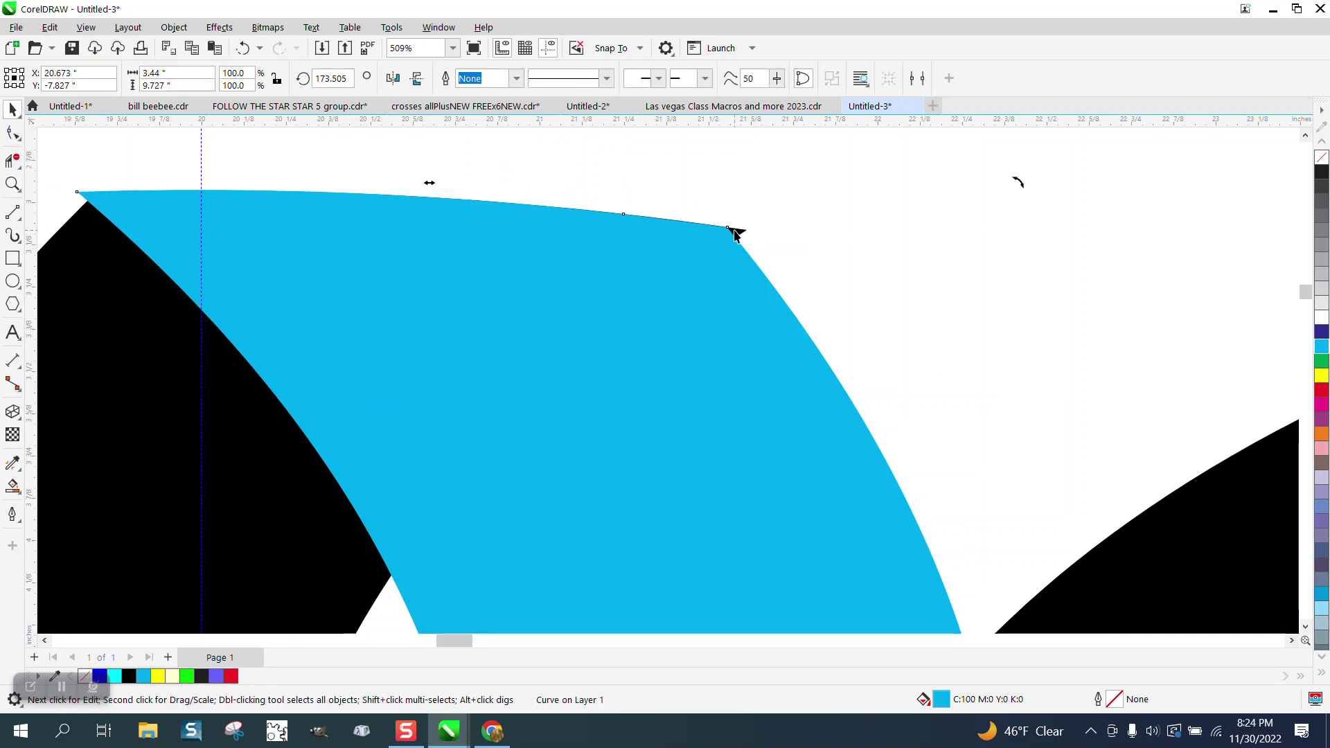
{"action": "left_click_drag", "start_coordinate": [736, 229], "coordinate": [747, 235]}
{"action": "scroll", "coordinate": [484, 201], "scroll_direction": "down", "scroll_amount": 5}
{"action": "scroll", "coordinate": [514, 217], "scroll_direction": "down", "scroll_amount": 3}
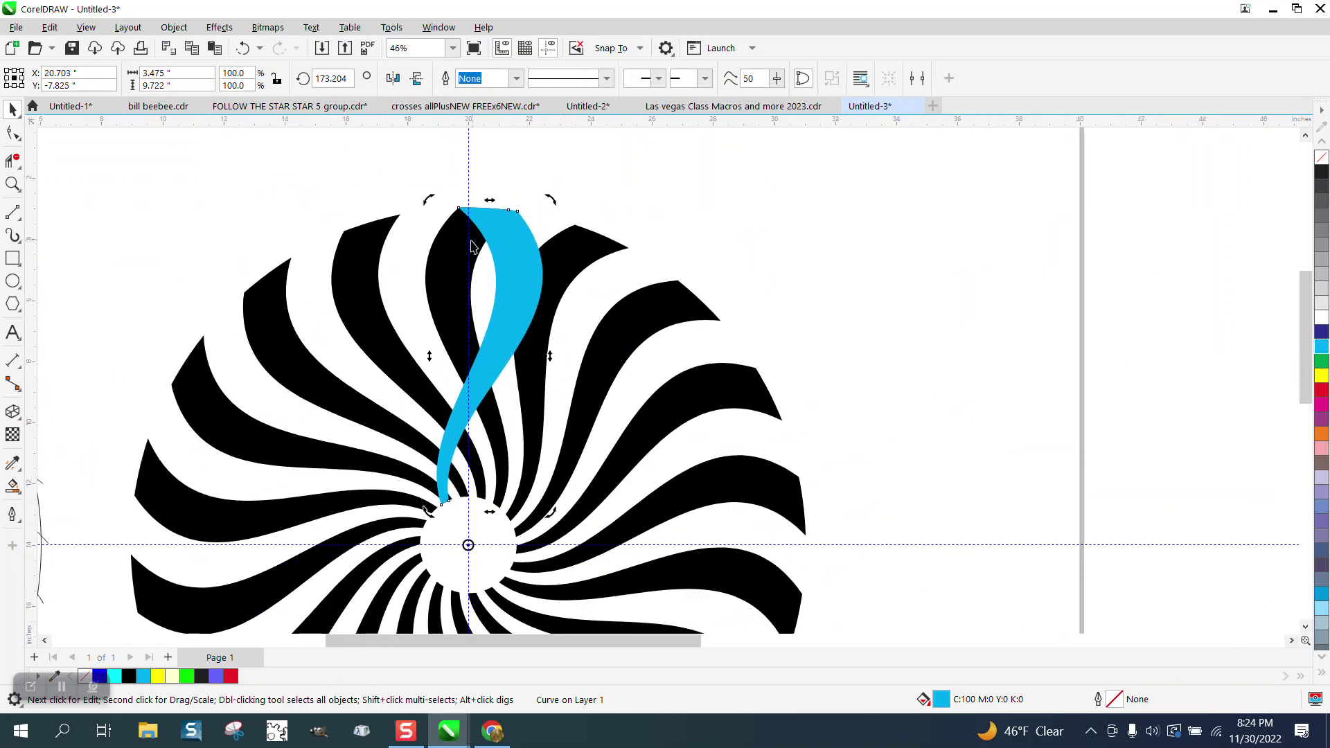
Step: Clone the cyan petal and repeat copies rotated 20° around the centre over the black petals
{"action": "left_click", "coordinate": [567, 185]}
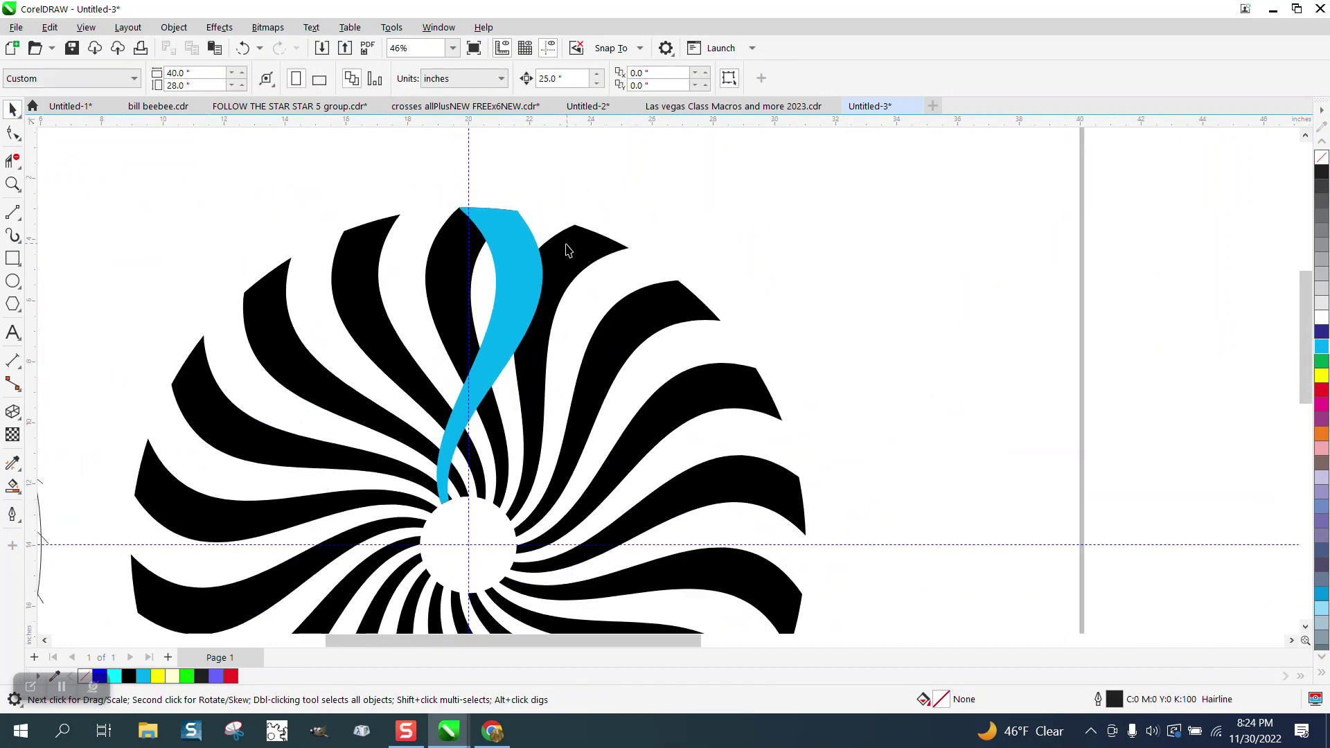
{"action": "left_click", "coordinate": [521, 263]}
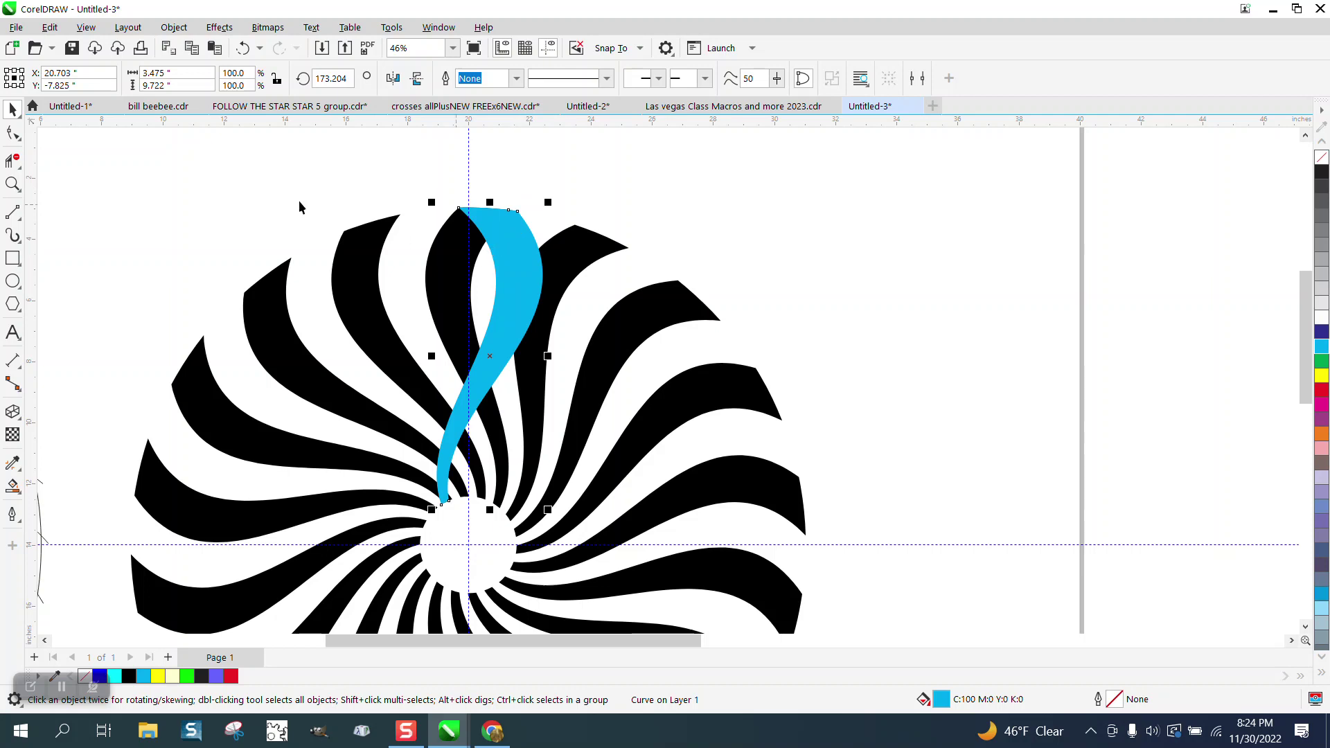
{"action": "left_click", "coordinate": [52, 29]}
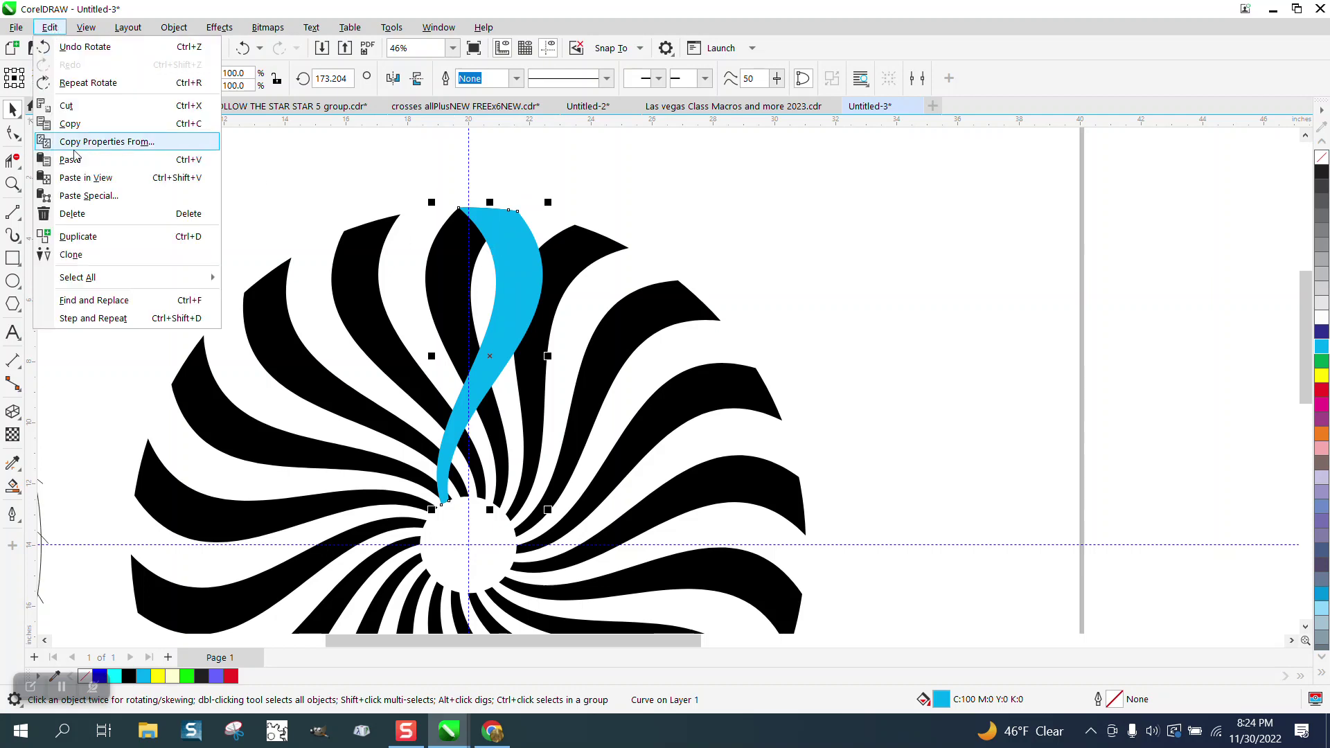
{"action": "left_click", "coordinate": [83, 260]}
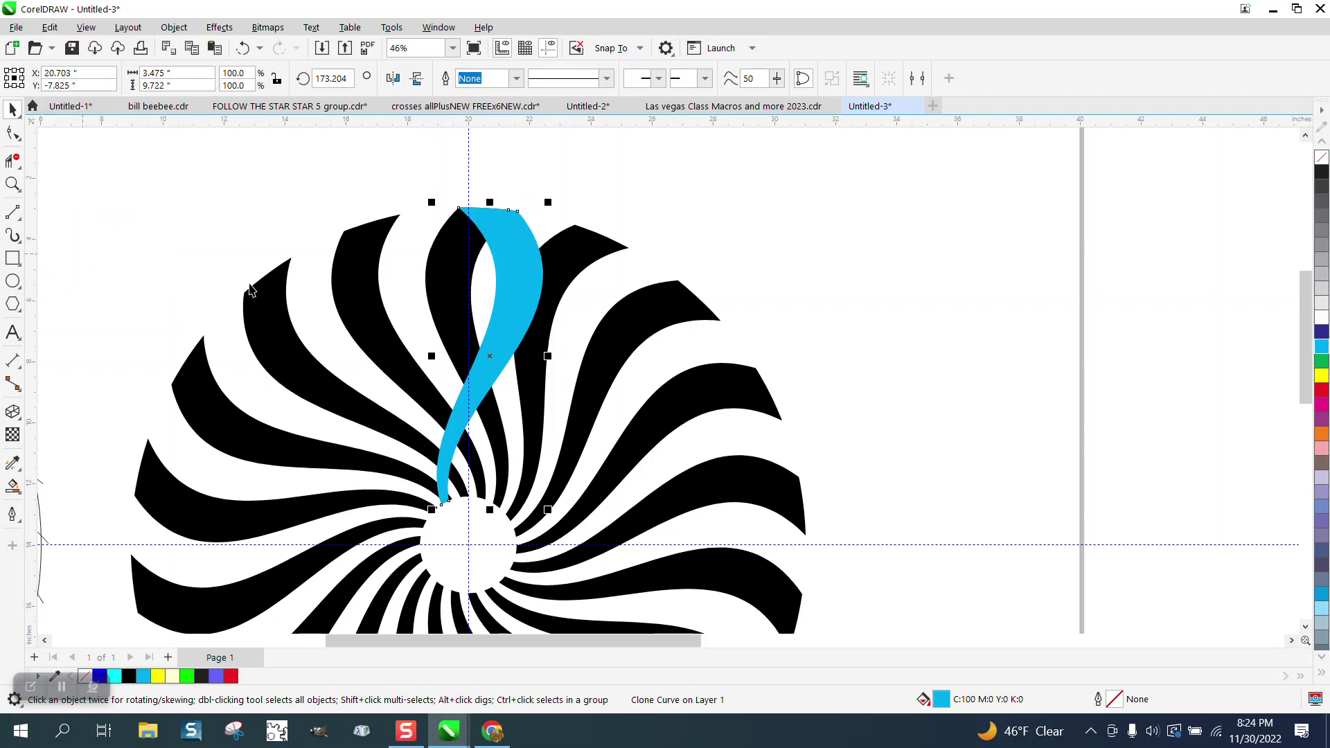
{"action": "left_click", "coordinate": [522, 330]}
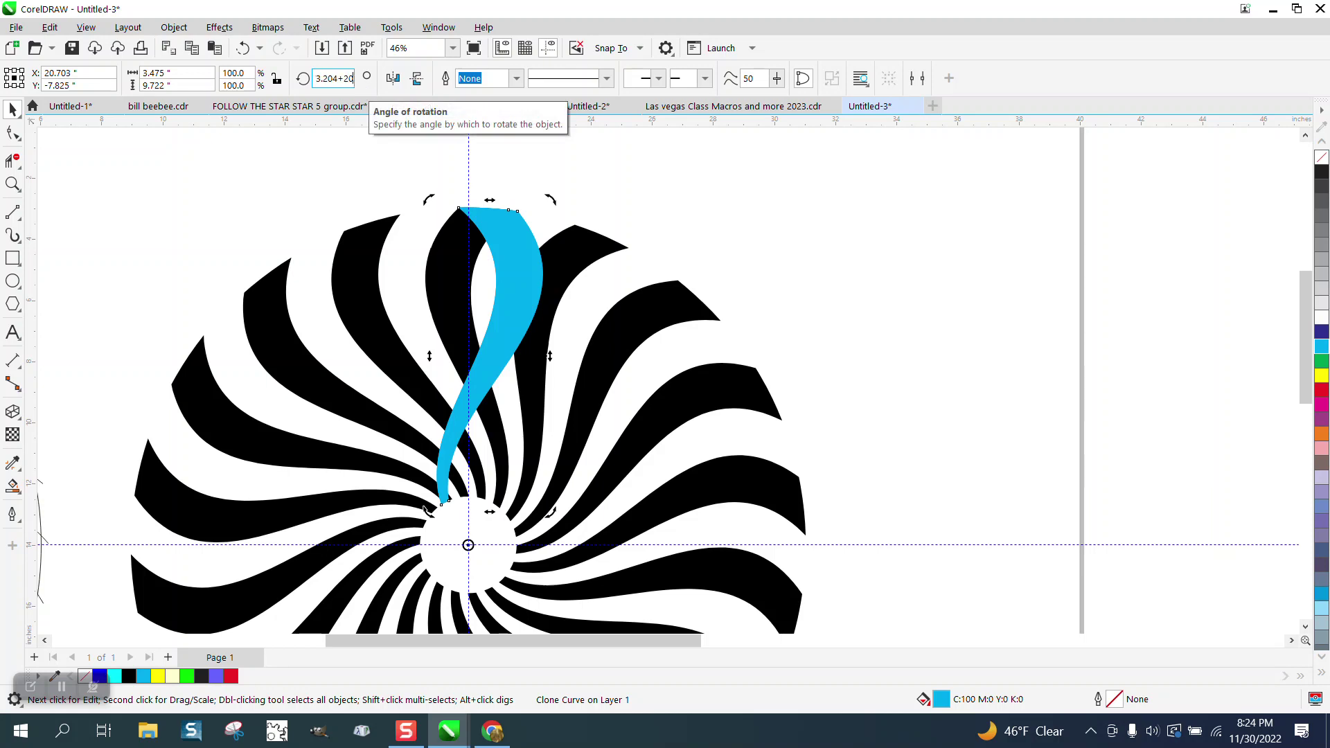
{"action": "key", "text": "Return"}
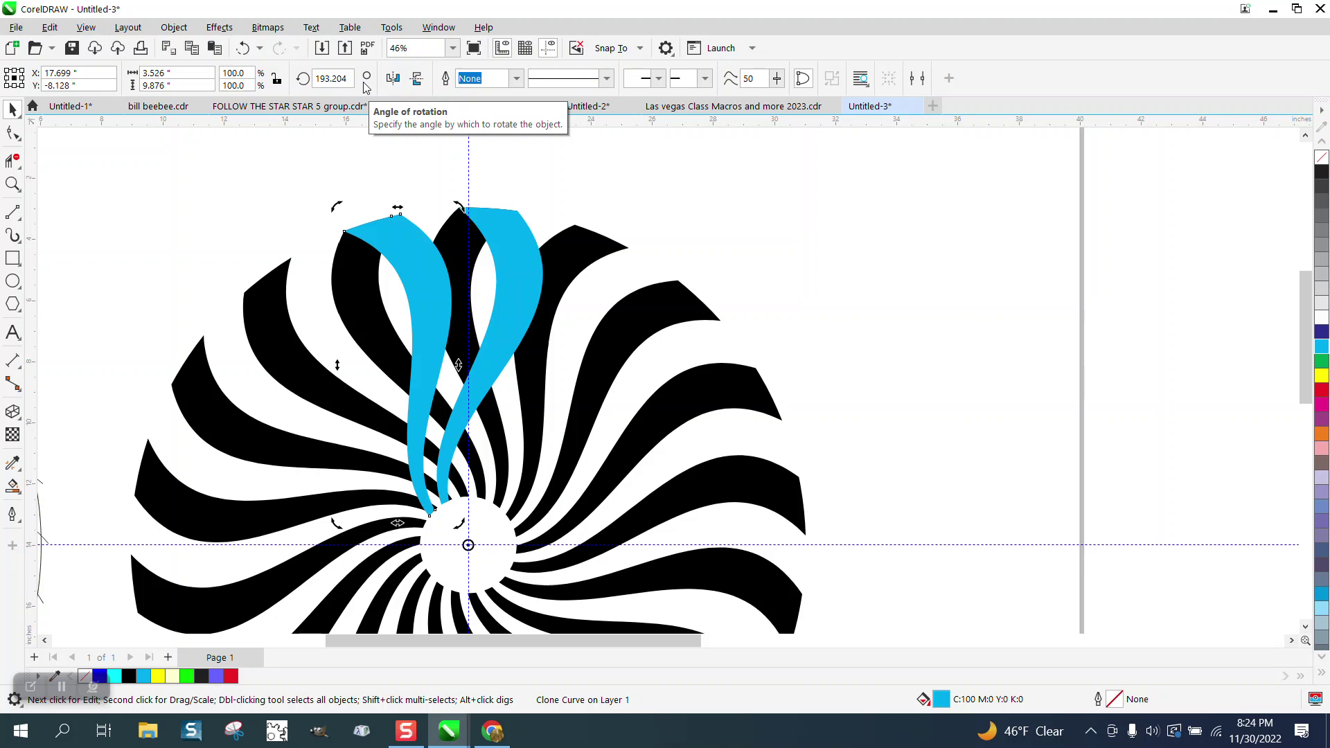
{"action": "key", "text": "ctrl+r"}
{"action": "key", "text": "ctrl+r"}
{"action": "key", "text": "ctrl+r"}
{"action": "key", "text": "ctrl+r"}
{"action": "key", "text": "ctrl+r"}
{"action": "key", "text": "ctrl+r"}
{"action": "key", "text": "ctrl+r"}
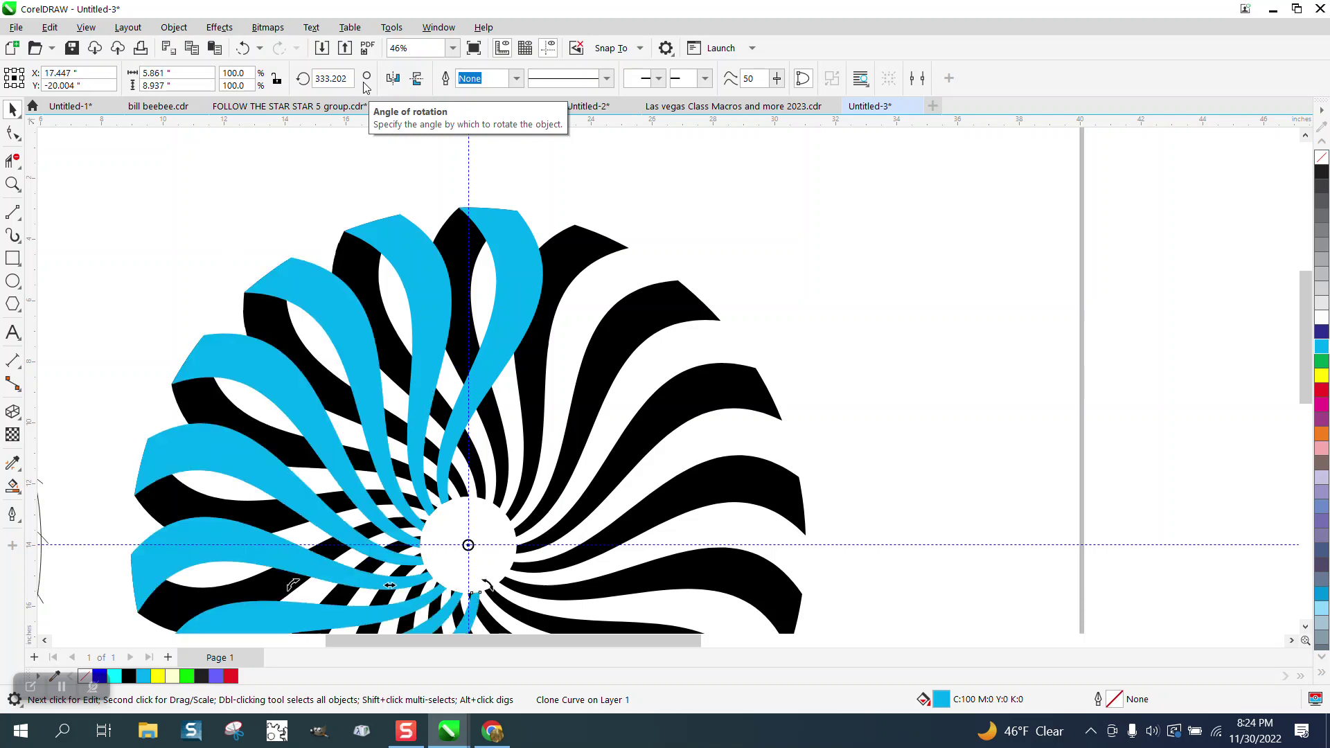
{"action": "key", "text": "ctrl+r"}
{"action": "key", "text": "ctrl+r"}
{"action": "key", "text": "ctrl+r"}
{"action": "key", "text": "ctrl+r"}
{"action": "key", "text": "ctrl+r"}
{"action": "key", "text": "ctrl+r"}
{"action": "key", "text": "ctrl+r"}
{"action": "key", "text": "ctrl+r"}
{"action": "key", "text": "ctrl+r"}
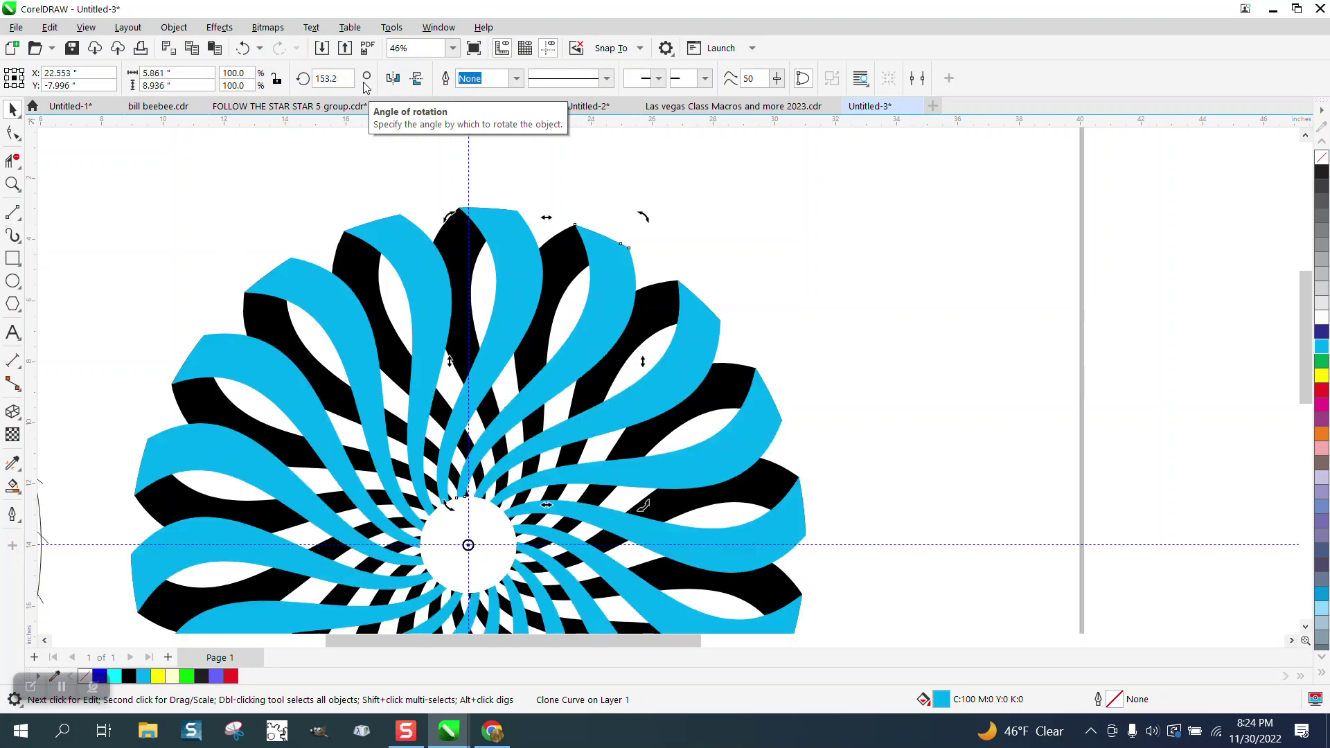
Step: Apply a linear fountain fill across the top cyan petal and re-angle its gradient
{"action": "left_click", "coordinate": [601, 136]}
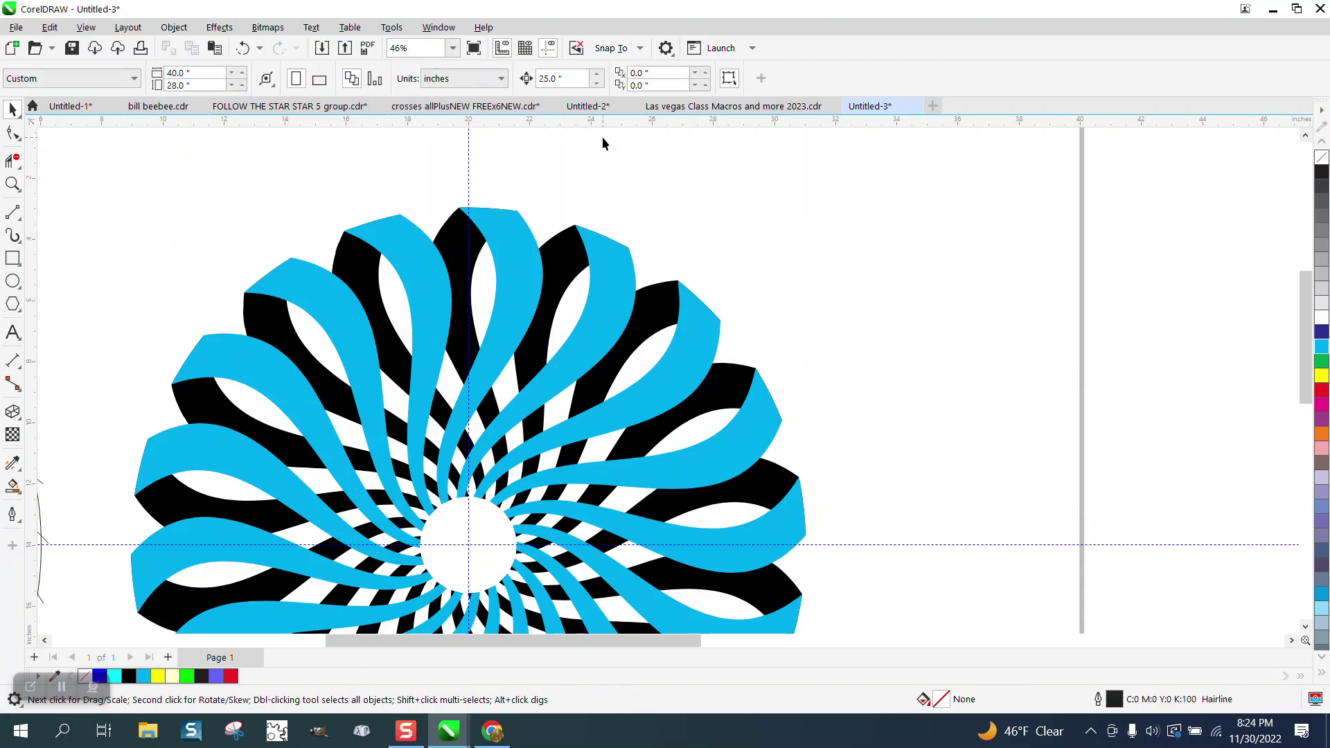
{"action": "left_click", "coordinate": [520, 236]}
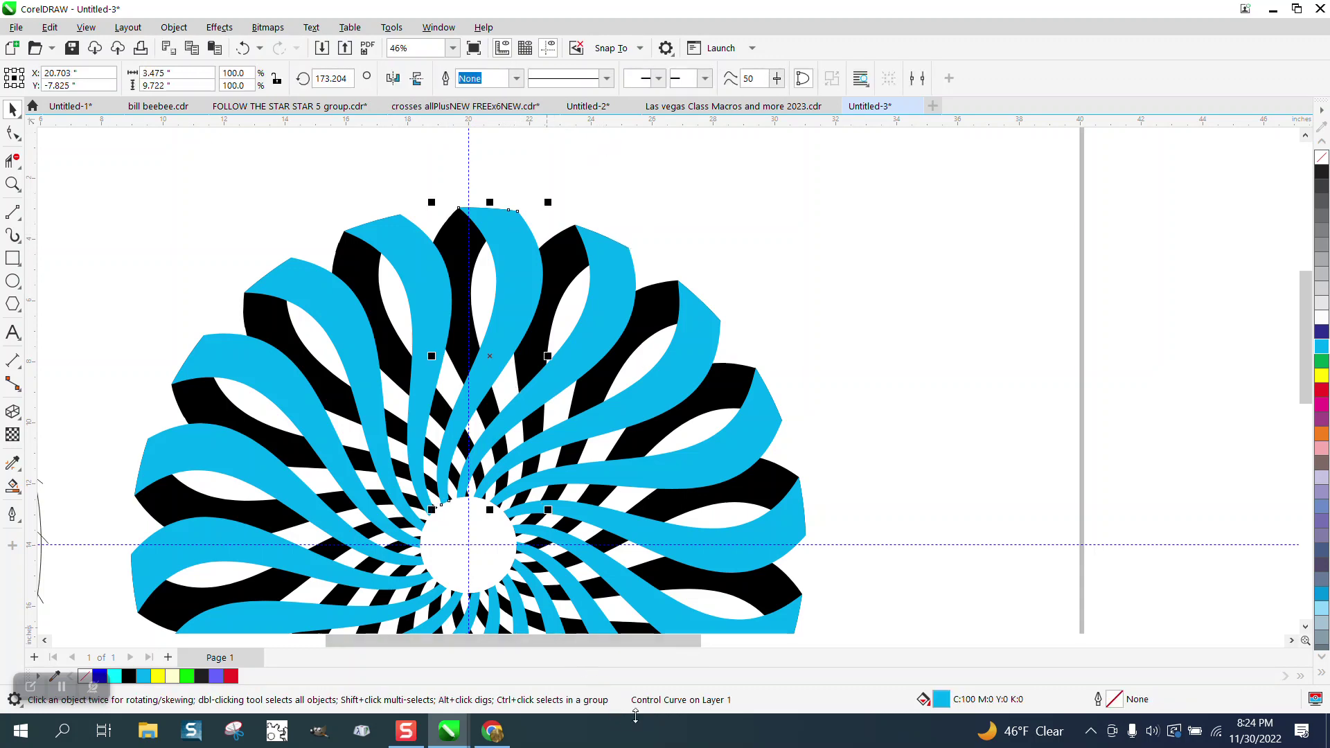
{"action": "left_click", "coordinate": [19, 491]}
{"action": "left_click", "coordinate": [61, 485]}
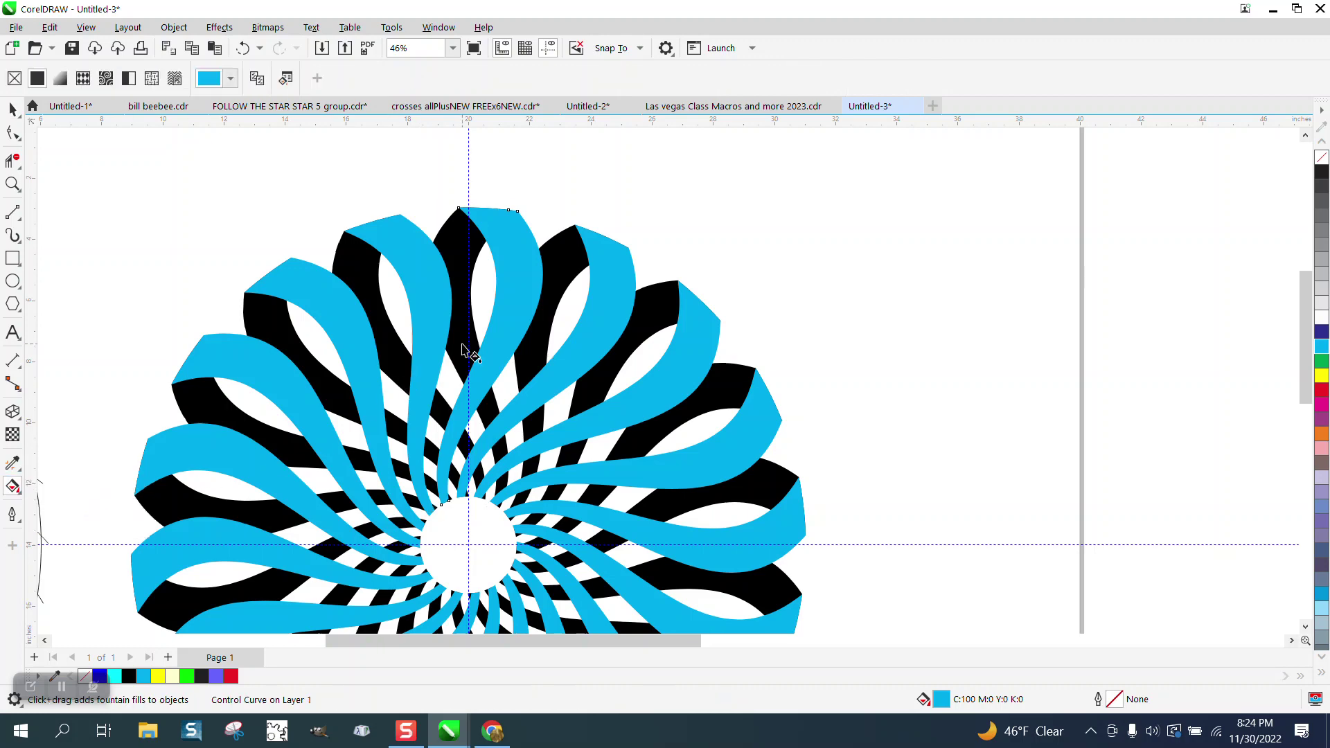
{"action": "left_click_drag", "start_coordinate": [516, 318], "coordinate": [512, 187]}
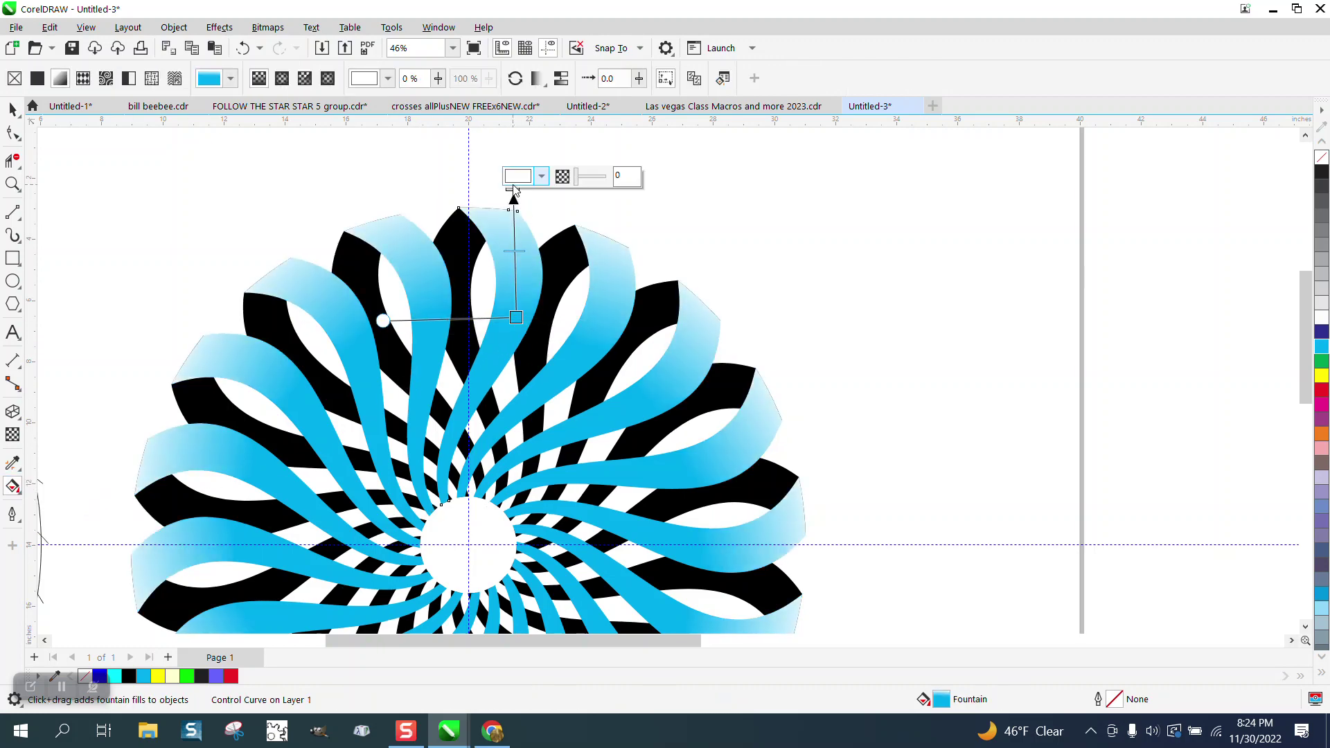
{"action": "left_click_drag", "start_coordinate": [516, 318], "coordinate": [470, 399]}
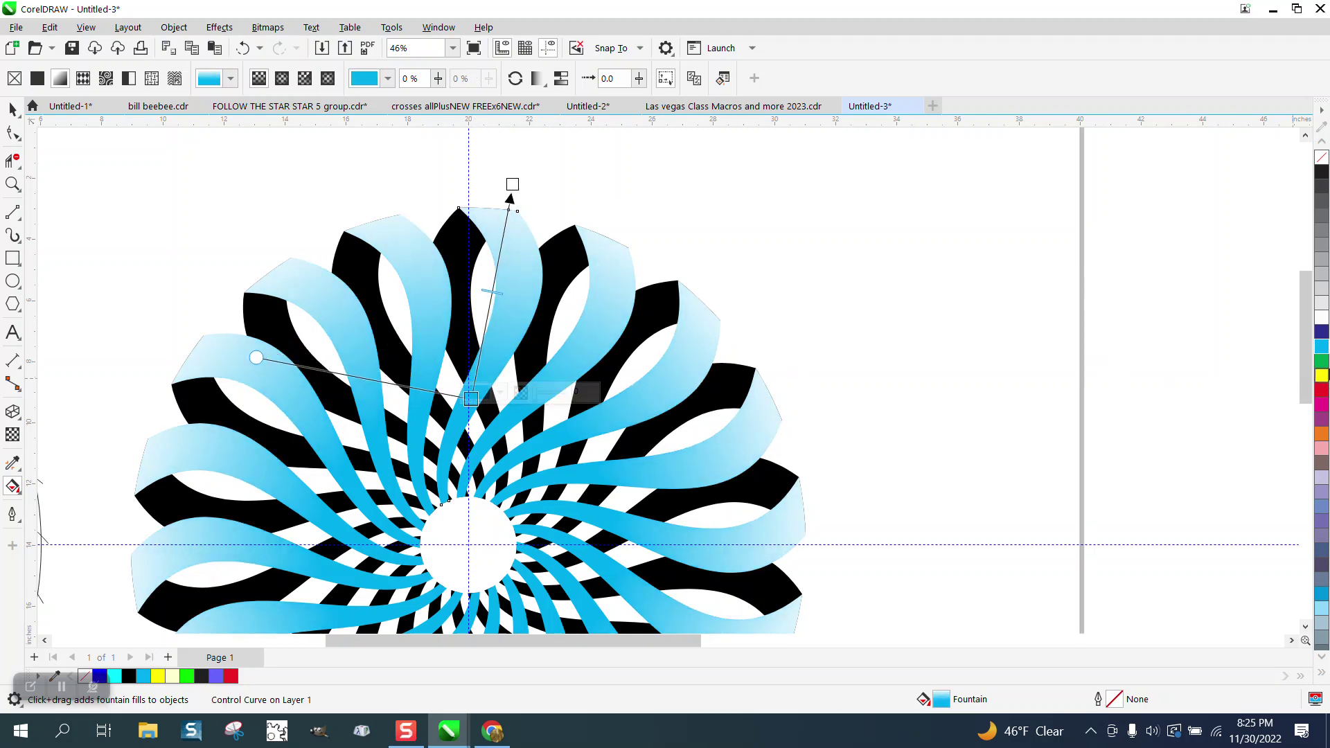
Step: Add navy, yellow, red and cyan colour stops to the petal gradient
{"action": "left_click_drag", "start_coordinate": [1321, 331], "coordinate": [489, 307]}
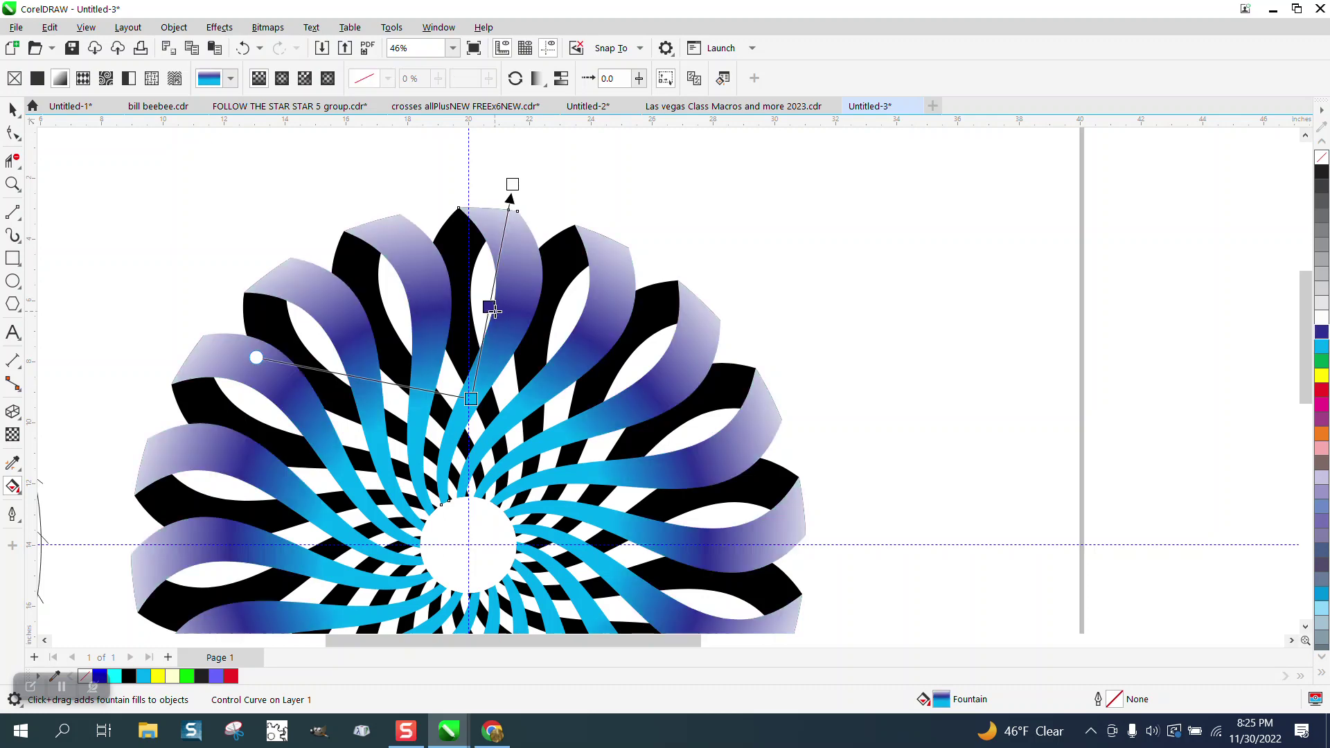
{"action": "left_click_drag", "start_coordinate": [1324, 377], "coordinate": [502, 248]}
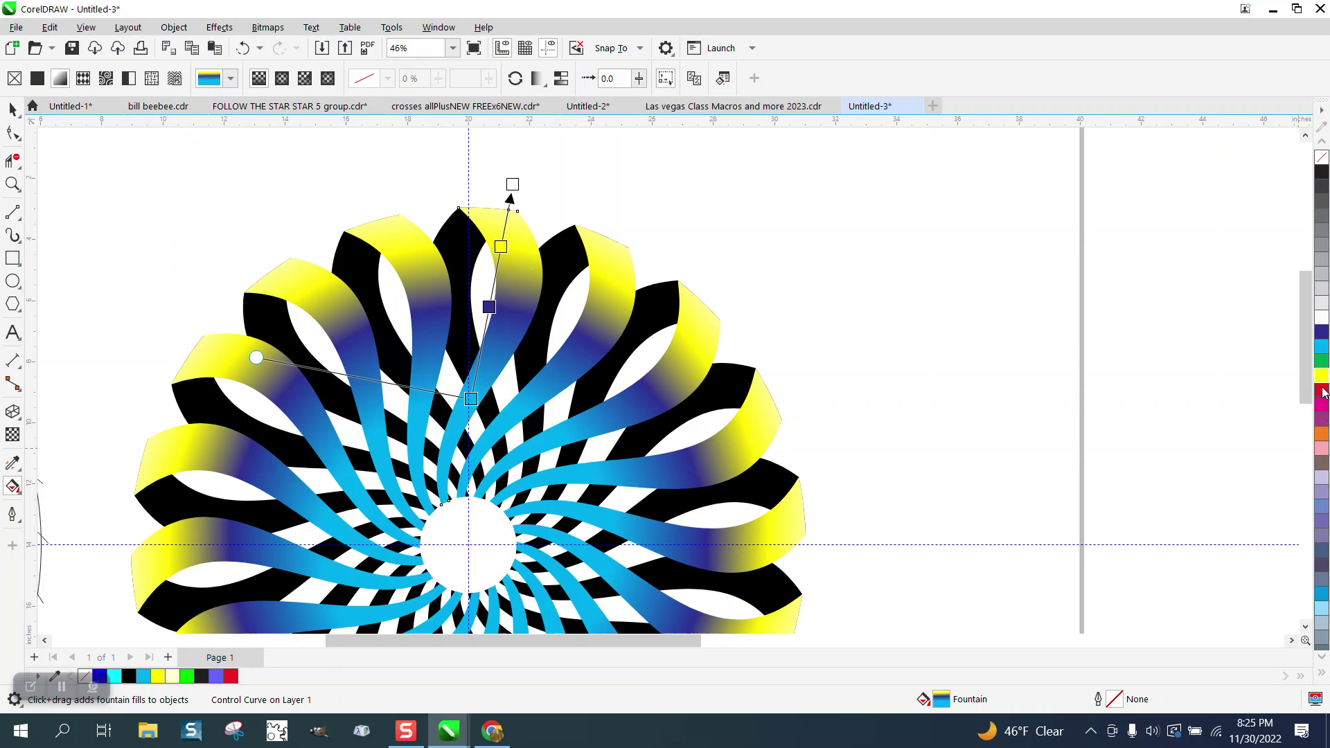
{"action": "left_click_drag", "start_coordinate": [1324, 392], "coordinate": [449, 487]}
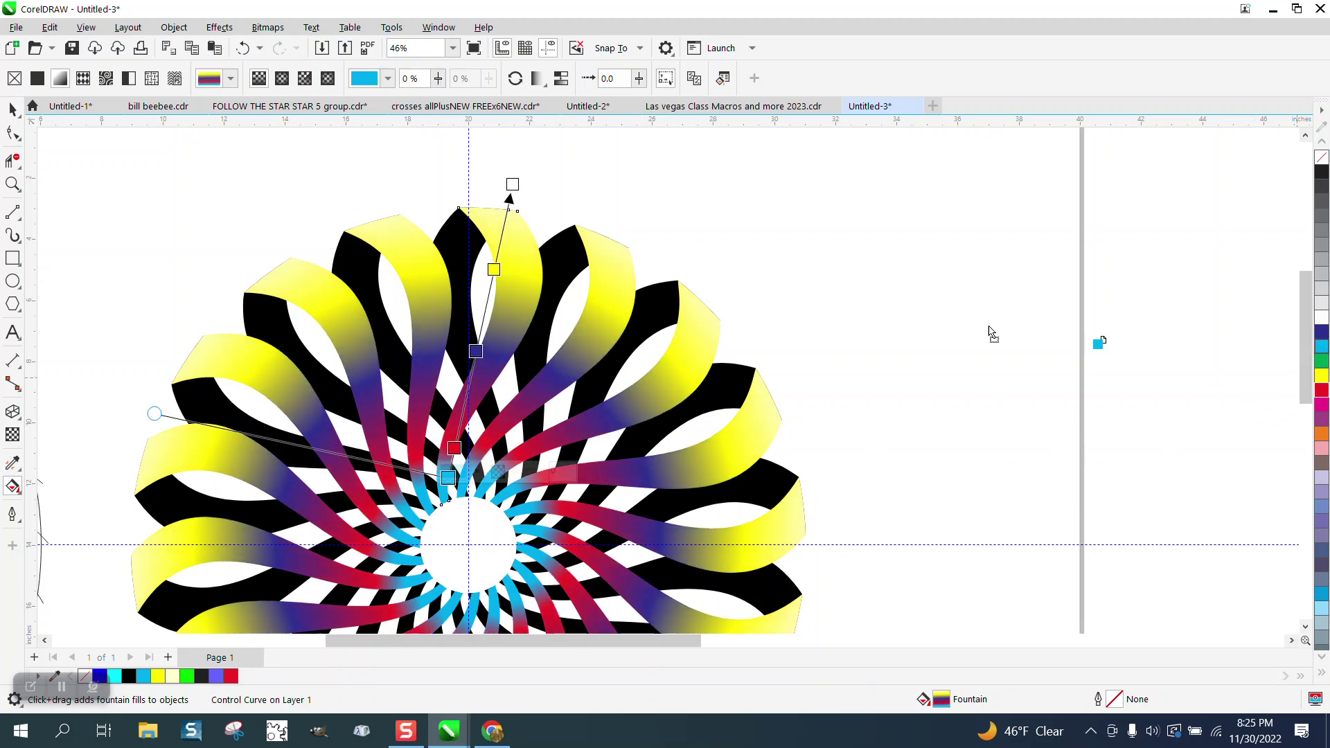
{"action": "left_click_drag", "start_coordinate": [992, 333], "coordinate": [500, 238]}
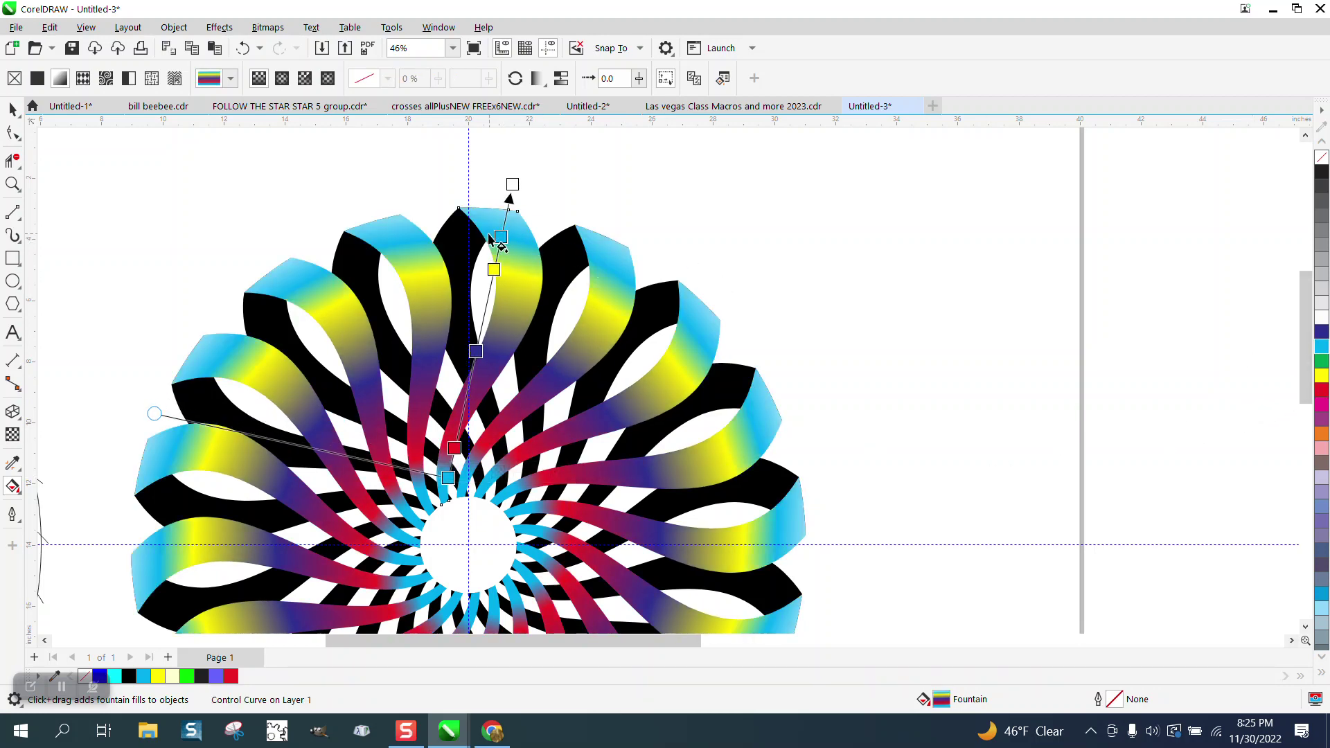
{"action": "left_click", "coordinate": [12, 109]}
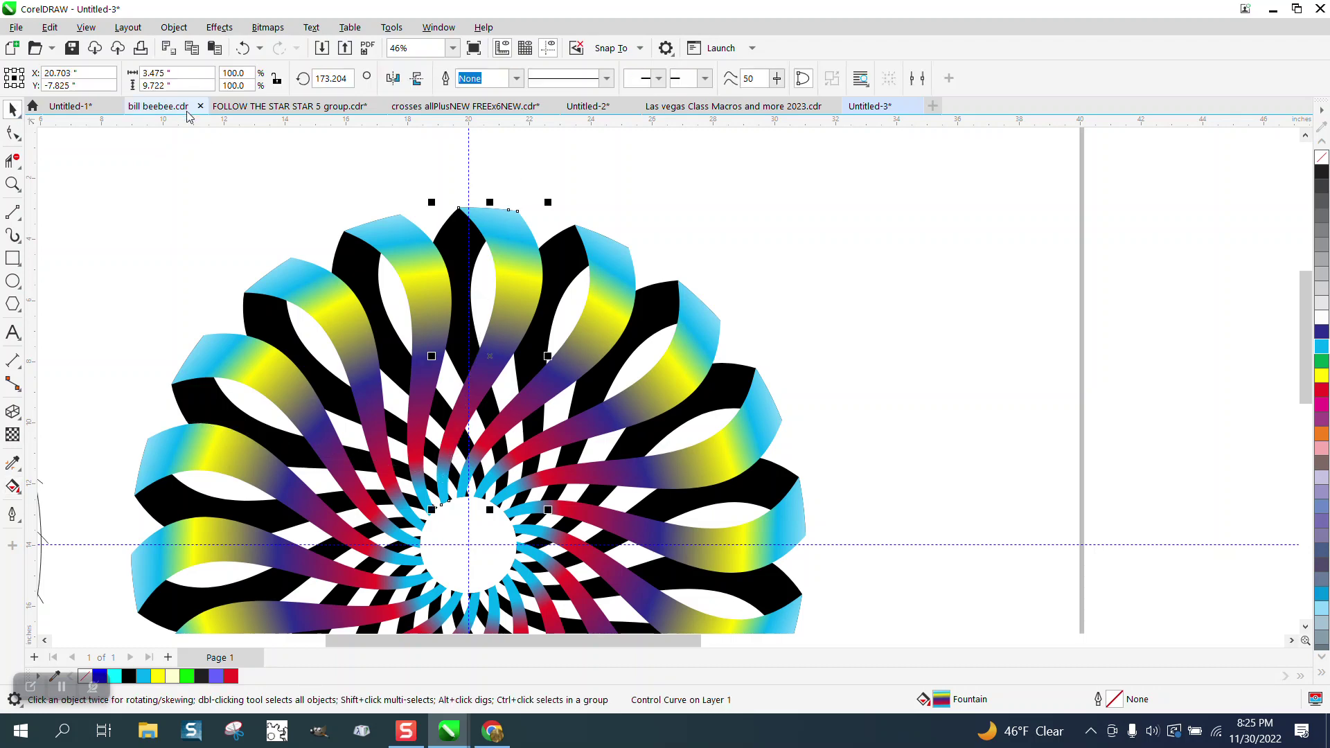
{"action": "left_click", "coordinate": [724, 184]}
{"action": "left_click", "coordinate": [474, 240]}
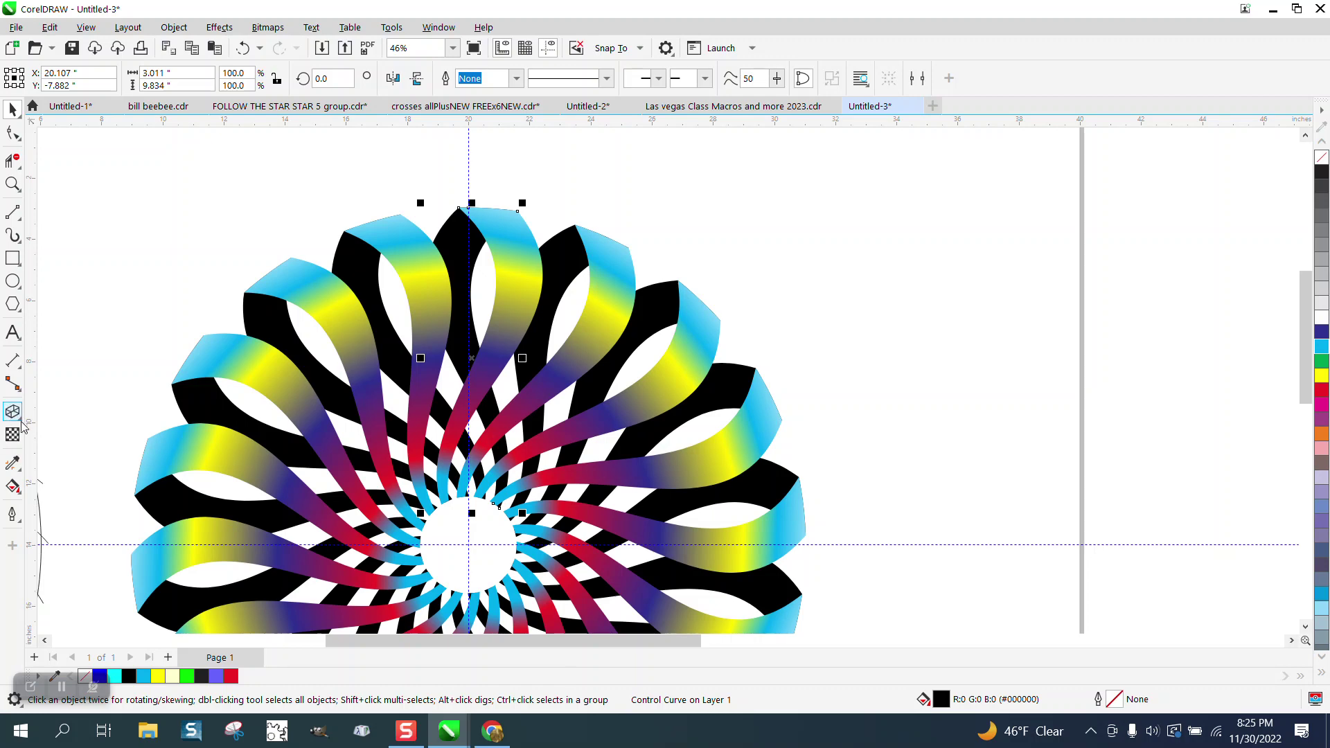
{"action": "left_click", "coordinate": [14, 487]}
{"action": "left_click", "coordinate": [73, 489]}
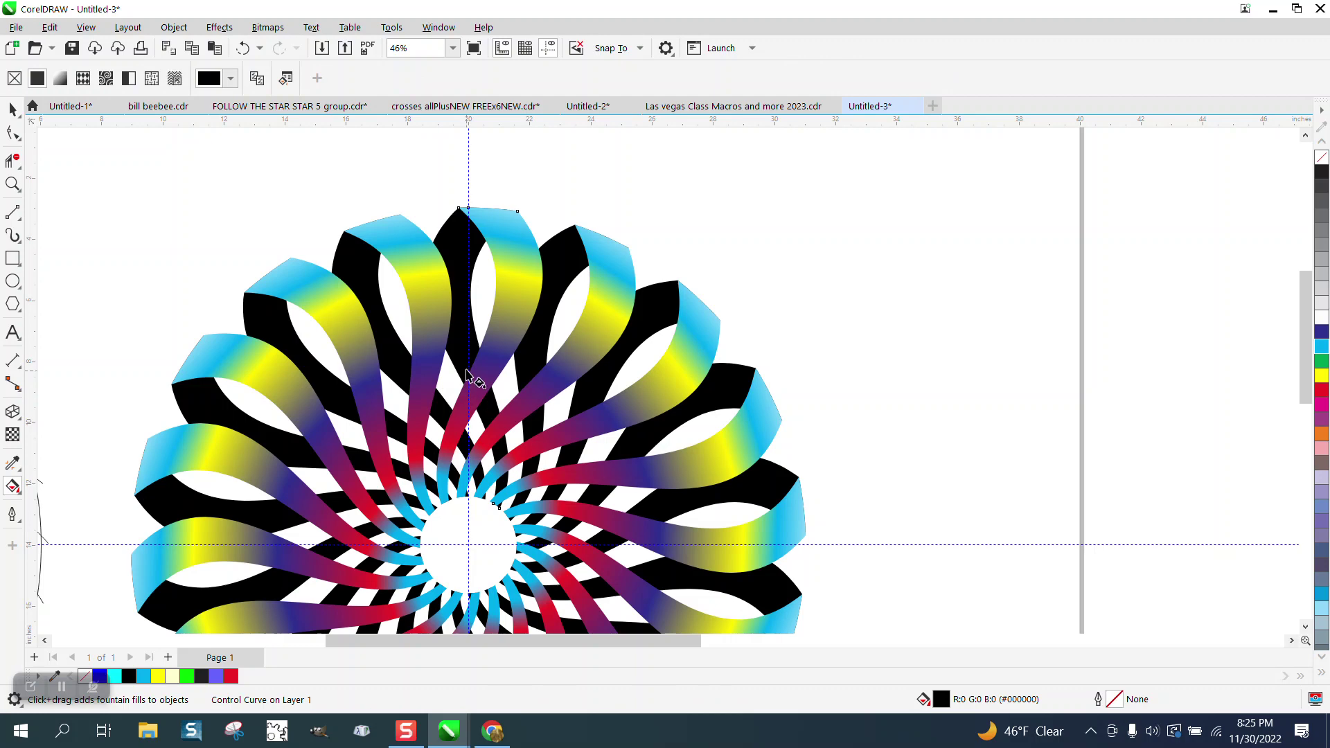
{"action": "mouse_move", "coordinate": [466, 363]}
{"action": "left_mouse_down"}
{"action": "mouse_move", "coordinate": [457, 173]}
{"action": "mouse_move", "coordinate": [451, 343]}
{"action": "left_mouse_up"}
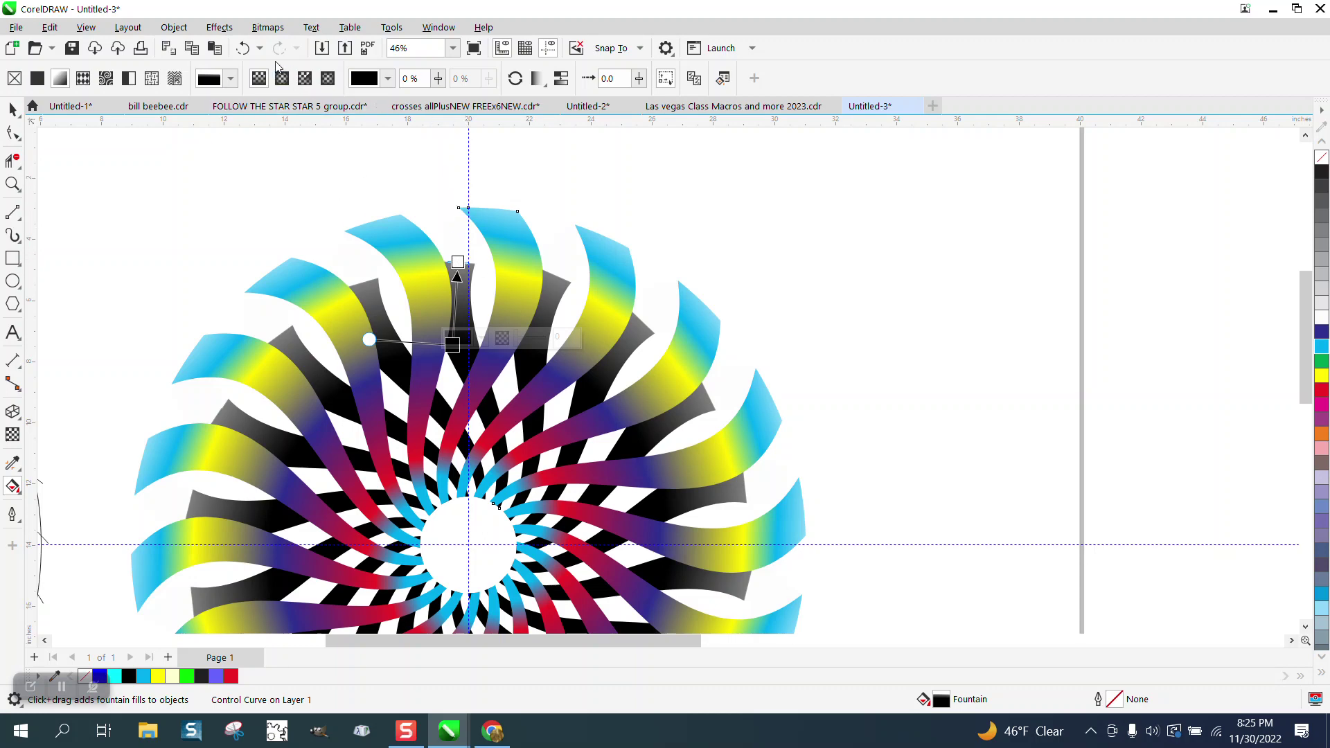
{"action": "left_click", "coordinate": [242, 54]}
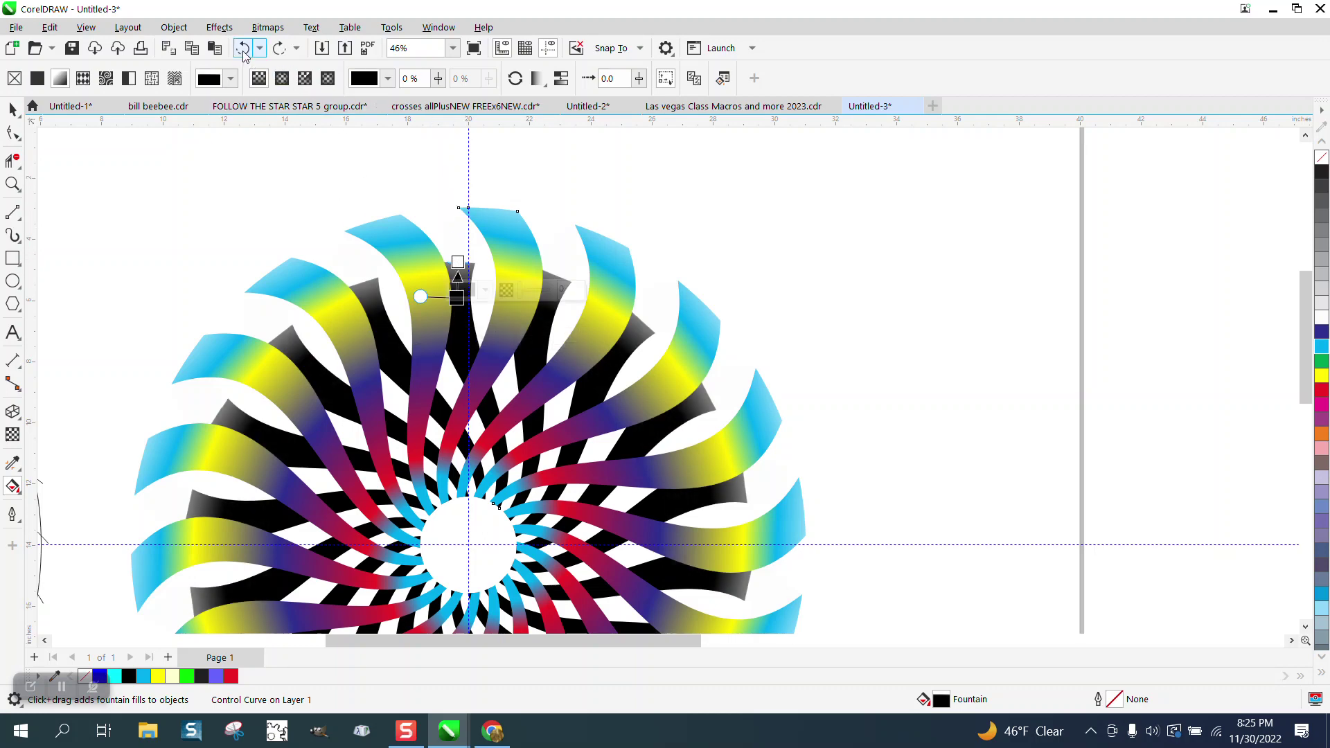
{"action": "left_click", "coordinate": [243, 54]}
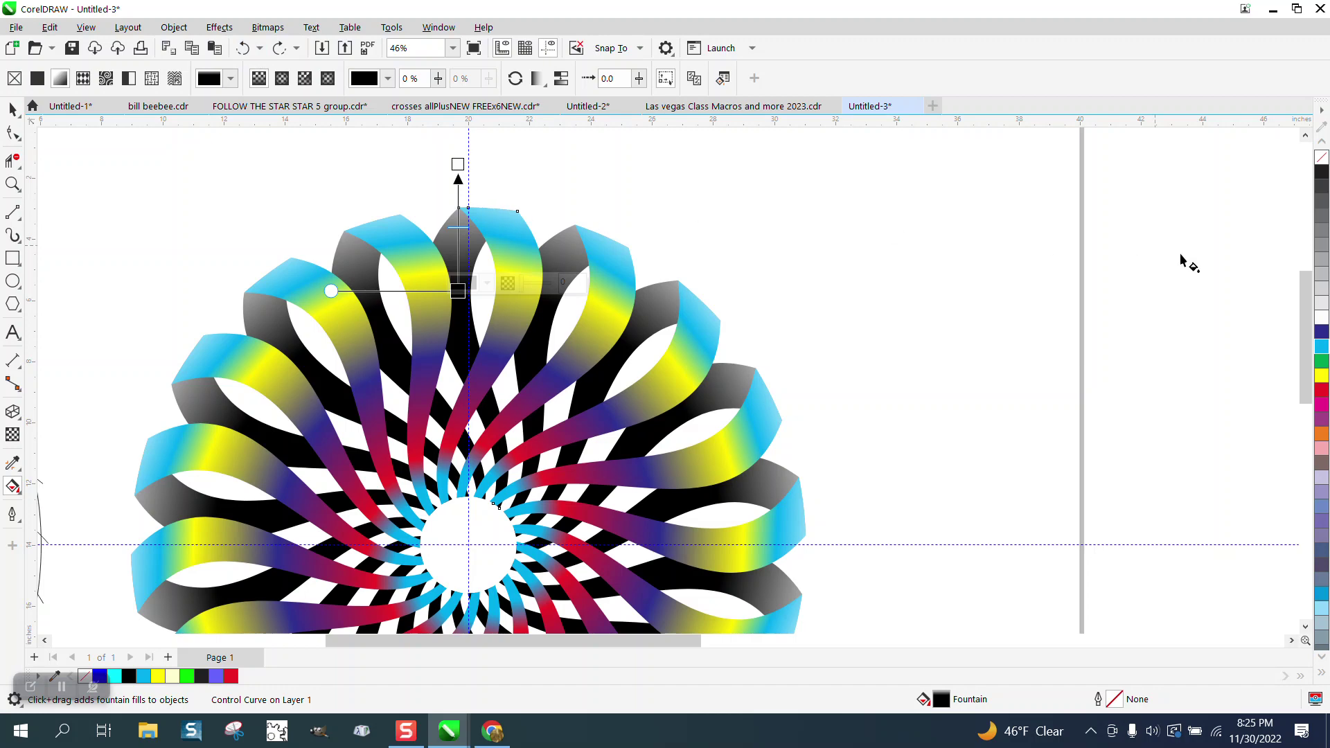
{"action": "left_click_drag", "start_coordinate": [912, 186], "coordinate": [458, 165]}
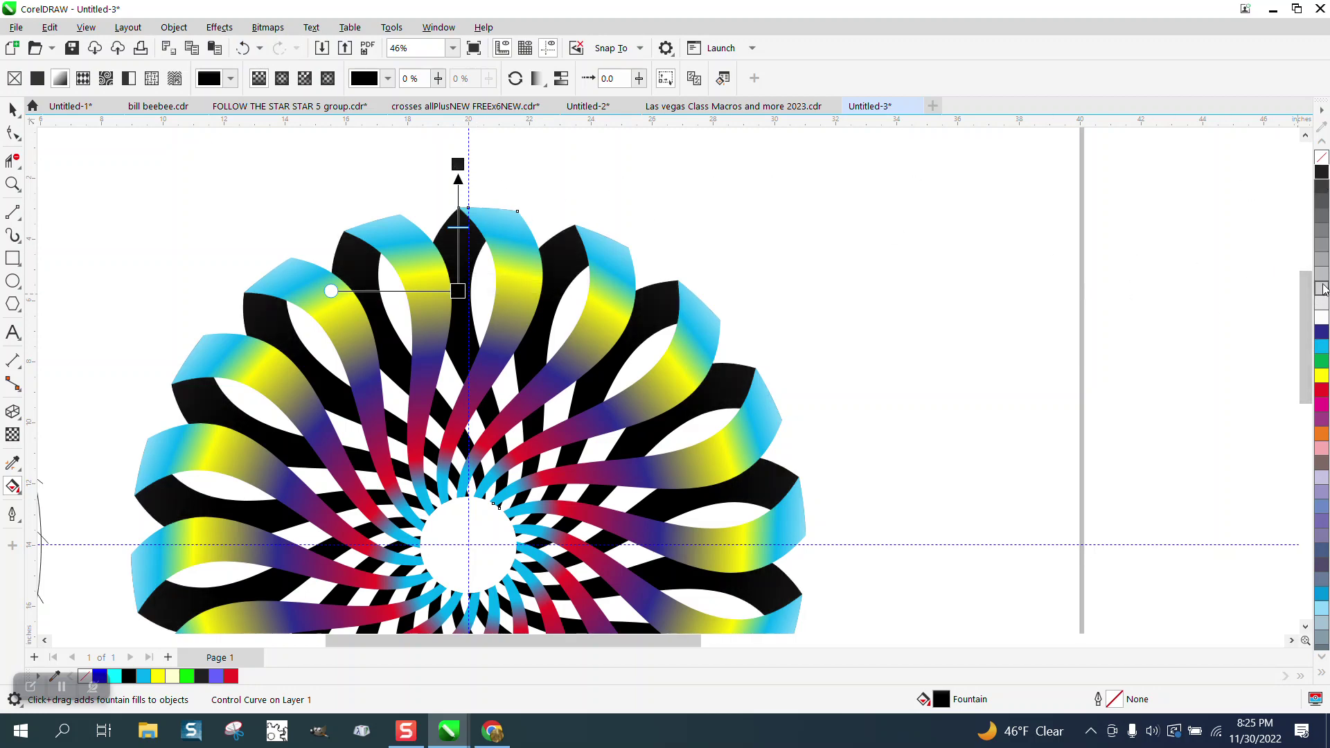
{"action": "left_click_drag", "start_coordinate": [1230, 305], "coordinate": [508, 470]}
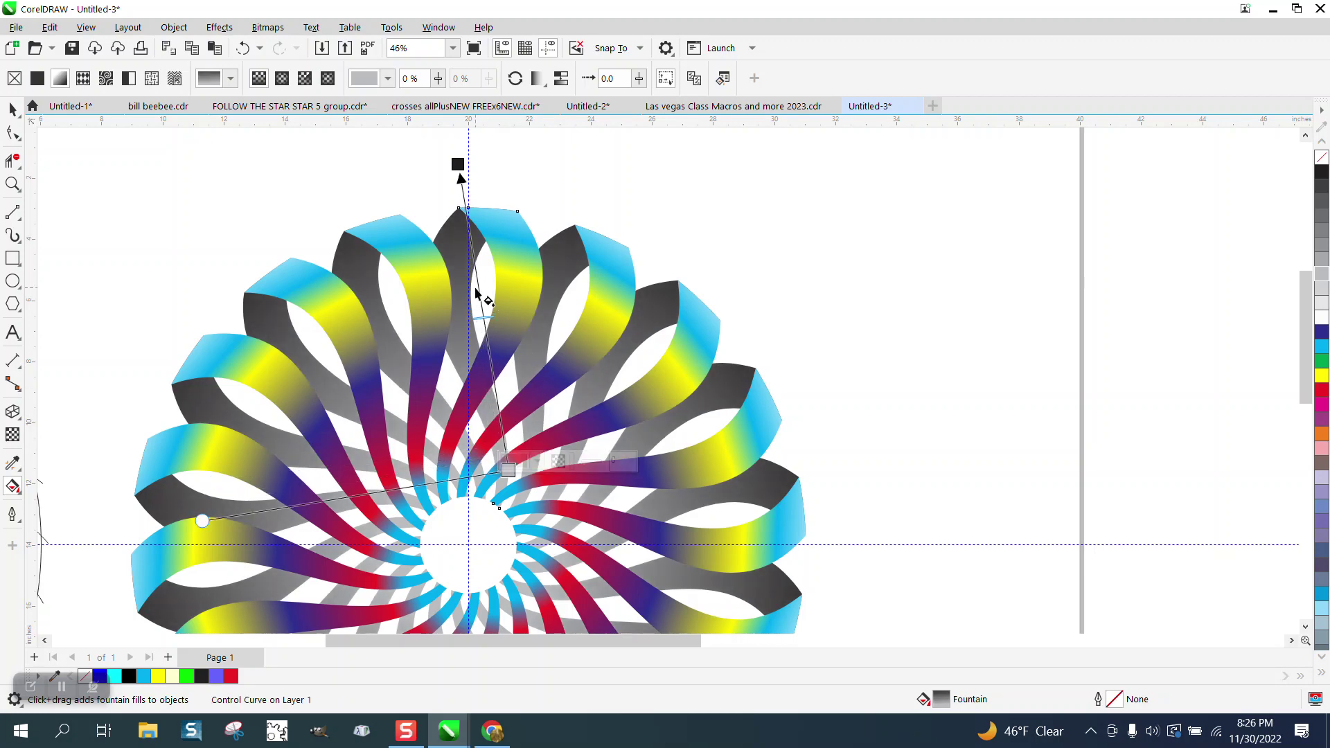
{"action": "left_click_drag", "start_coordinate": [472, 267], "coordinate": [468, 242]}
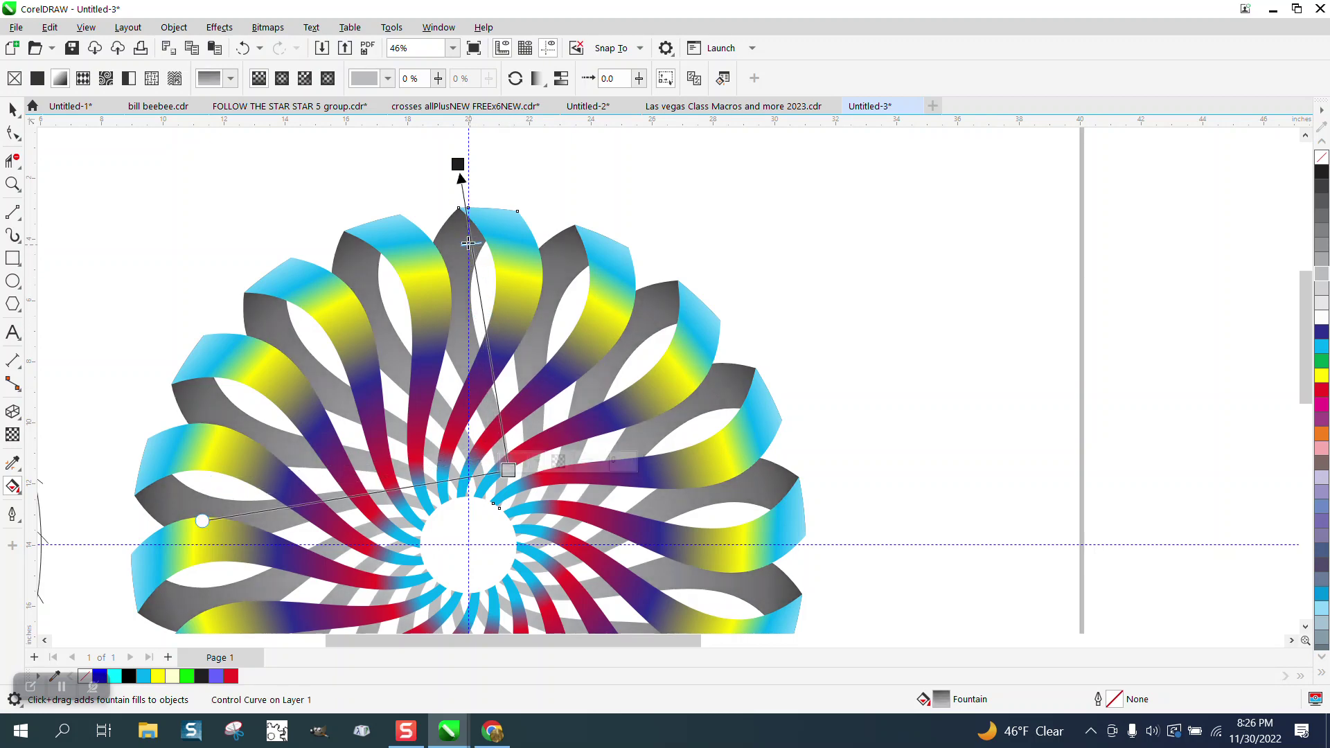
{"action": "left_click", "coordinate": [241, 49]}
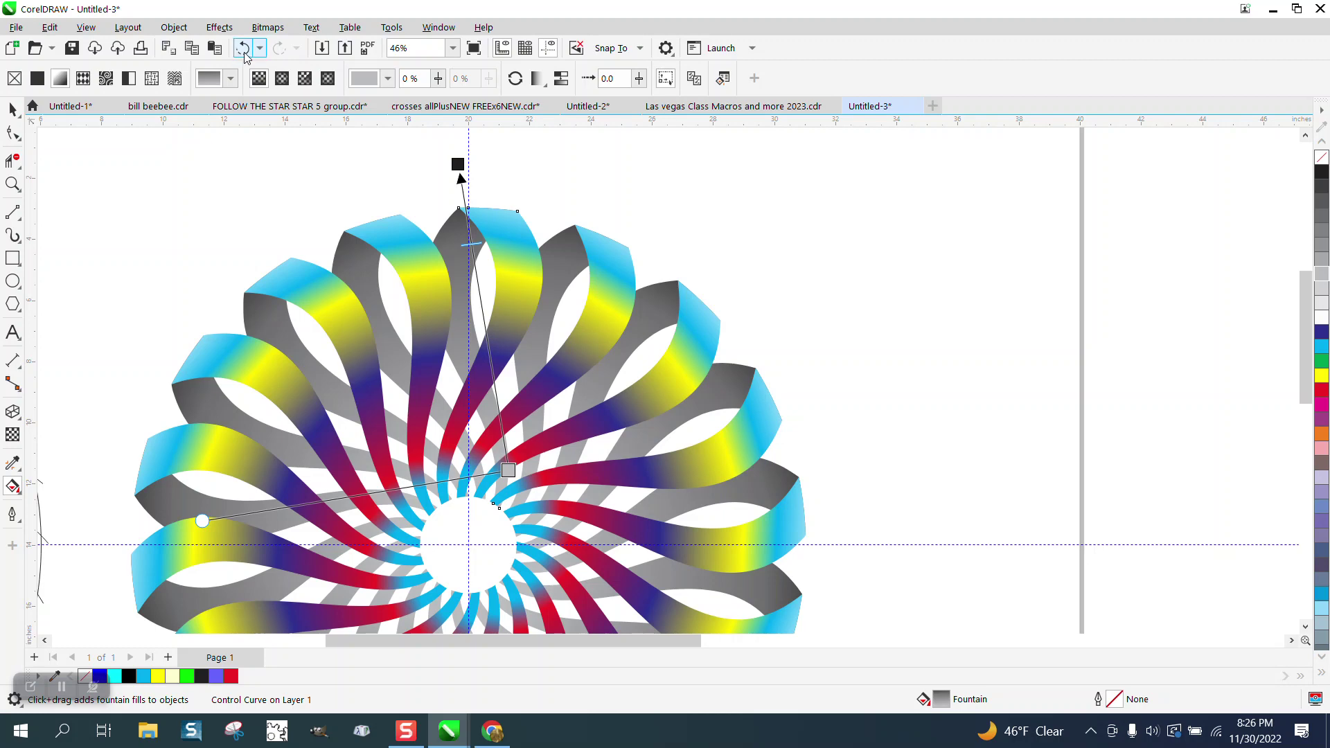
{"action": "left_click", "coordinate": [243, 50]}
{"action": "left_click", "coordinate": [242, 49]}
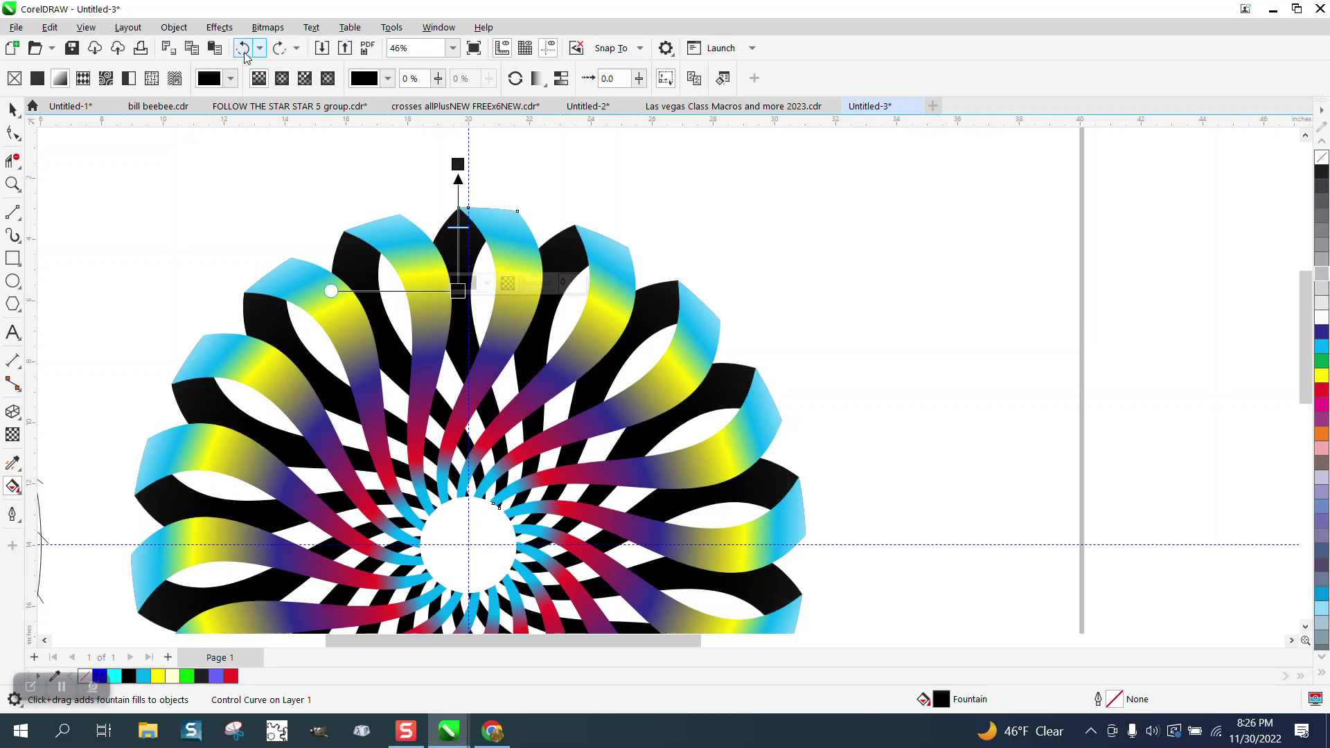
{"action": "left_click", "coordinate": [279, 47]}
Step: Add a red stop after yellow and an orange outer end to the control curve's gradient
{"action": "left_click", "coordinate": [12, 110]}
{"action": "scroll", "coordinate": [337, 178], "scroll_direction": "down", "scroll_amount": 2}
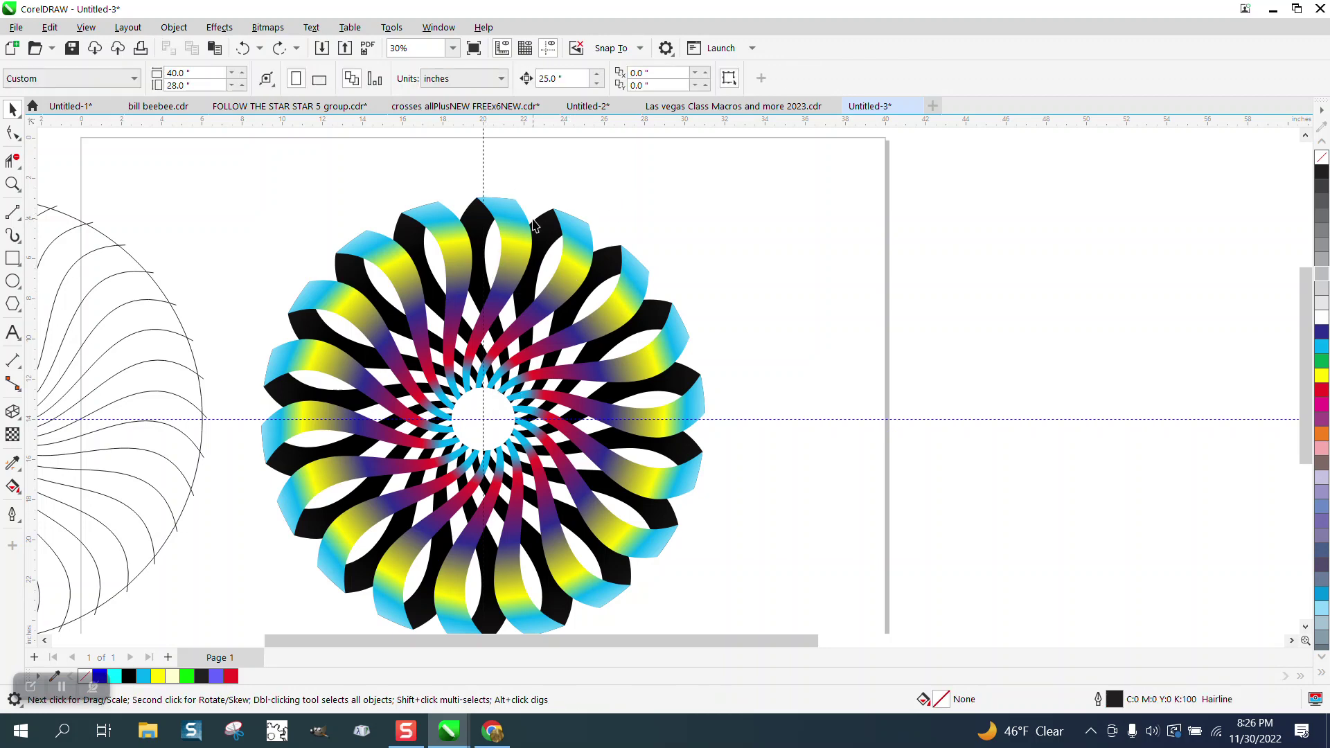
{"action": "key", "text": "ctrl+z"}
{"action": "key", "text": "ctrl+z"}
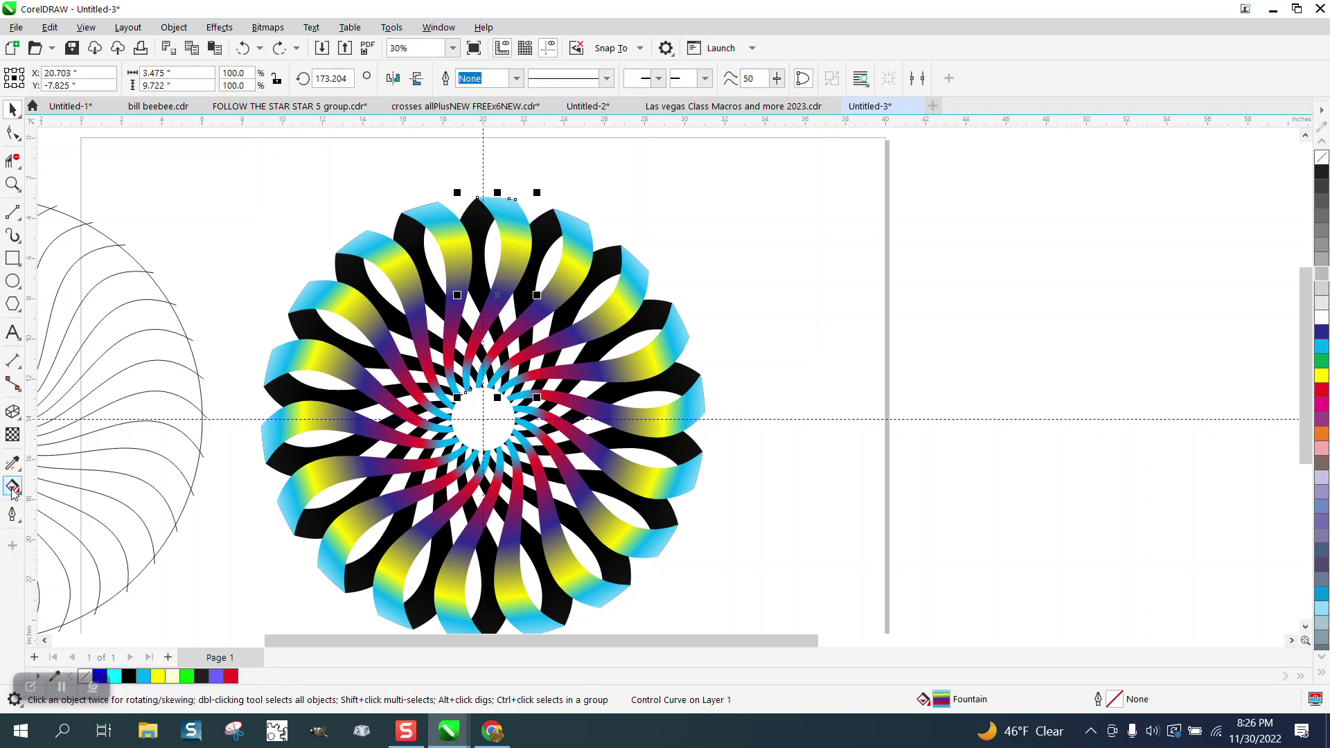
{"action": "left_click", "coordinate": [13, 489]}
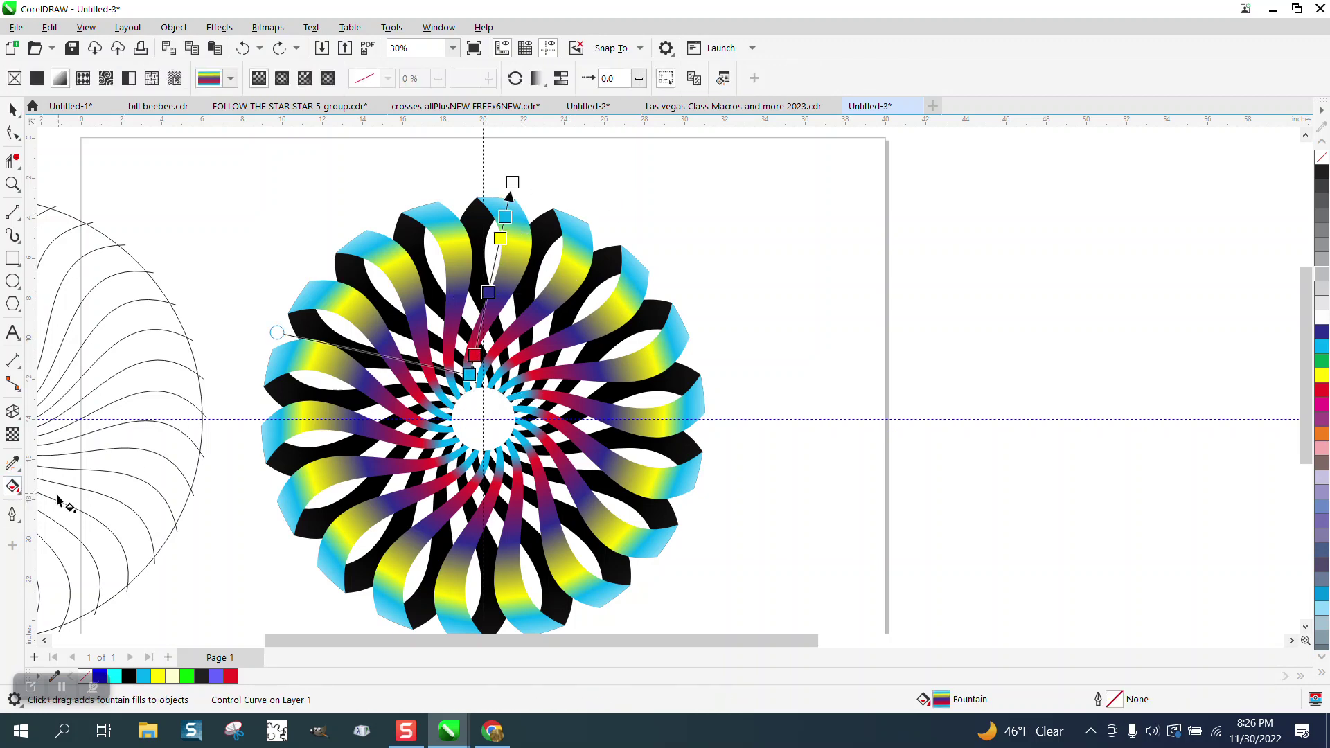
{"action": "left_click", "coordinate": [13, 487]}
{"action": "left_click", "coordinate": [79, 490]}
{"action": "left_click_drag", "start_coordinate": [1325, 393], "coordinate": [496, 262]}
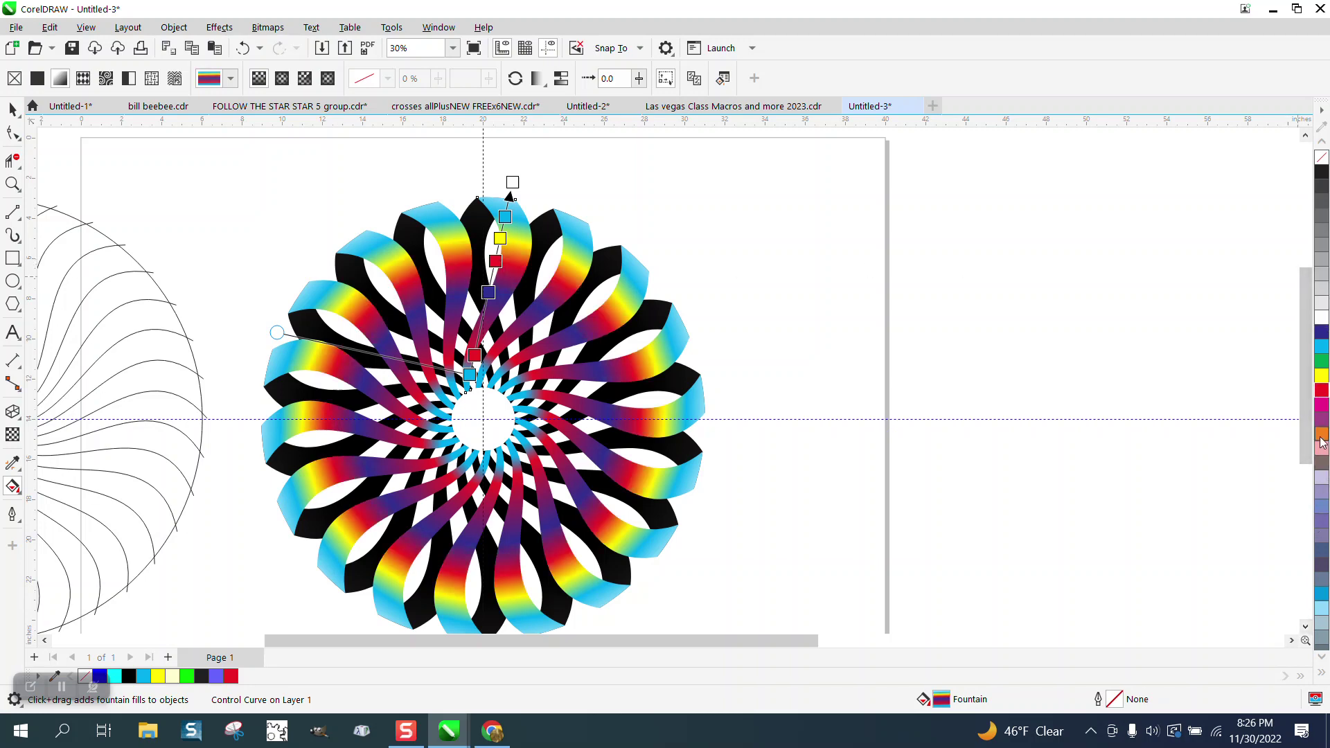
{"action": "left_click_drag", "start_coordinate": [1323, 442], "coordinate": [509, 199]}
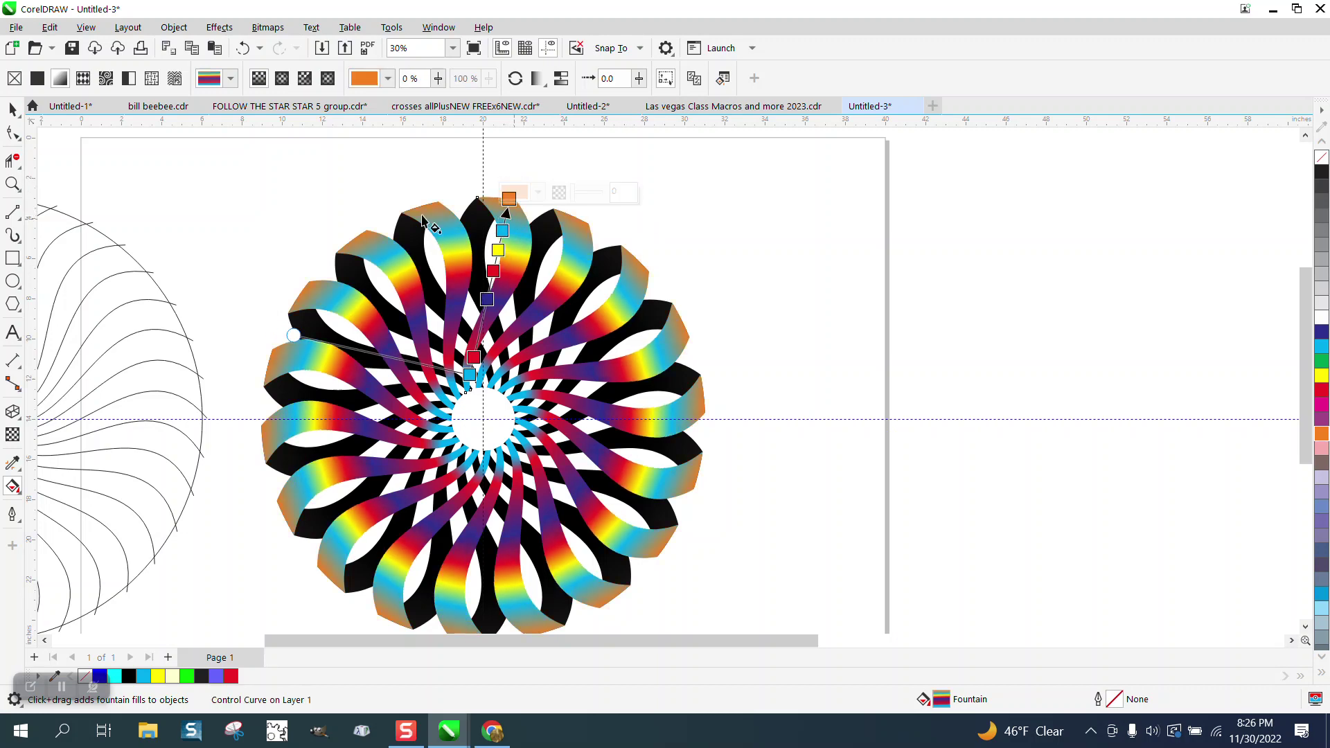
{"action": "left_click", "coordinate": [13, 109]}
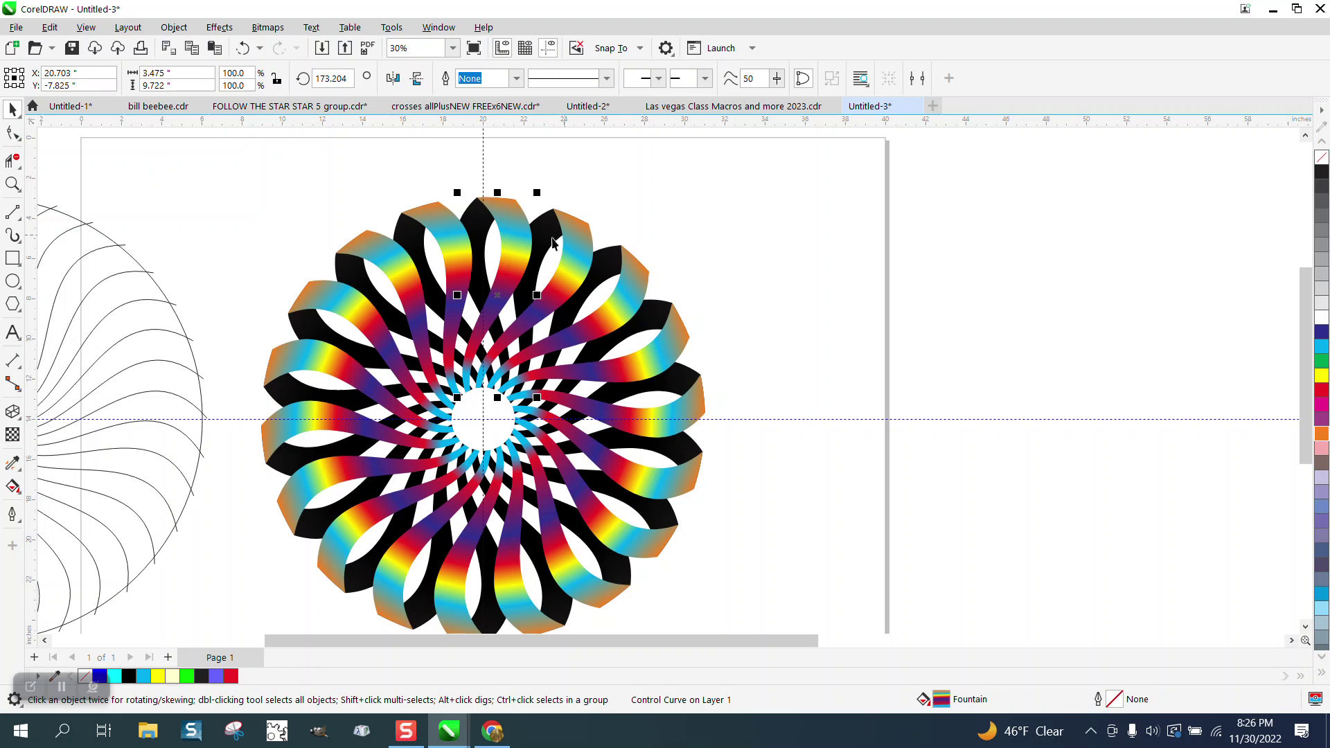
{"action": "left_click", "coordinate": [13, 183]}
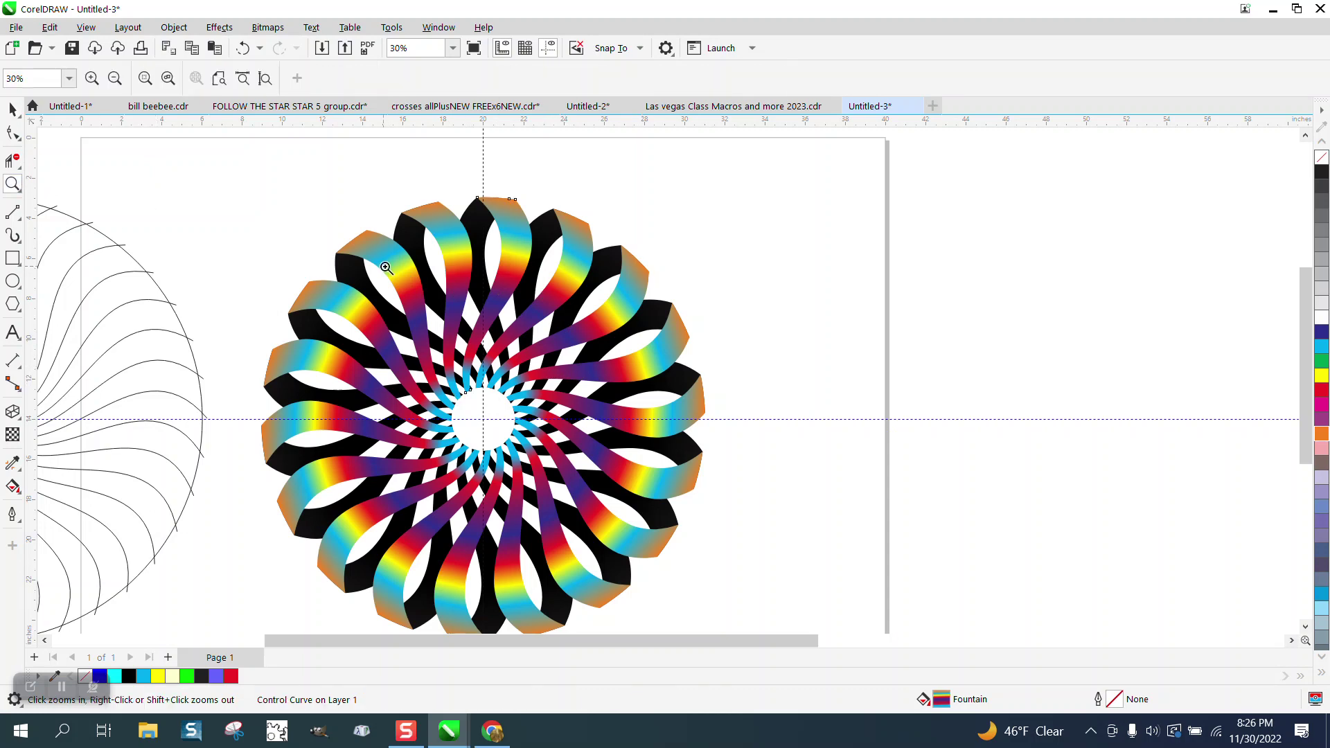
{"action": "left_click_drag", "start_coordinate": [360, 248], "coordinate": [731, 425]}
{"action": "scroll", "coordinate": [731, 425], "scroll_direction": "down", "scroll_amount": 1}
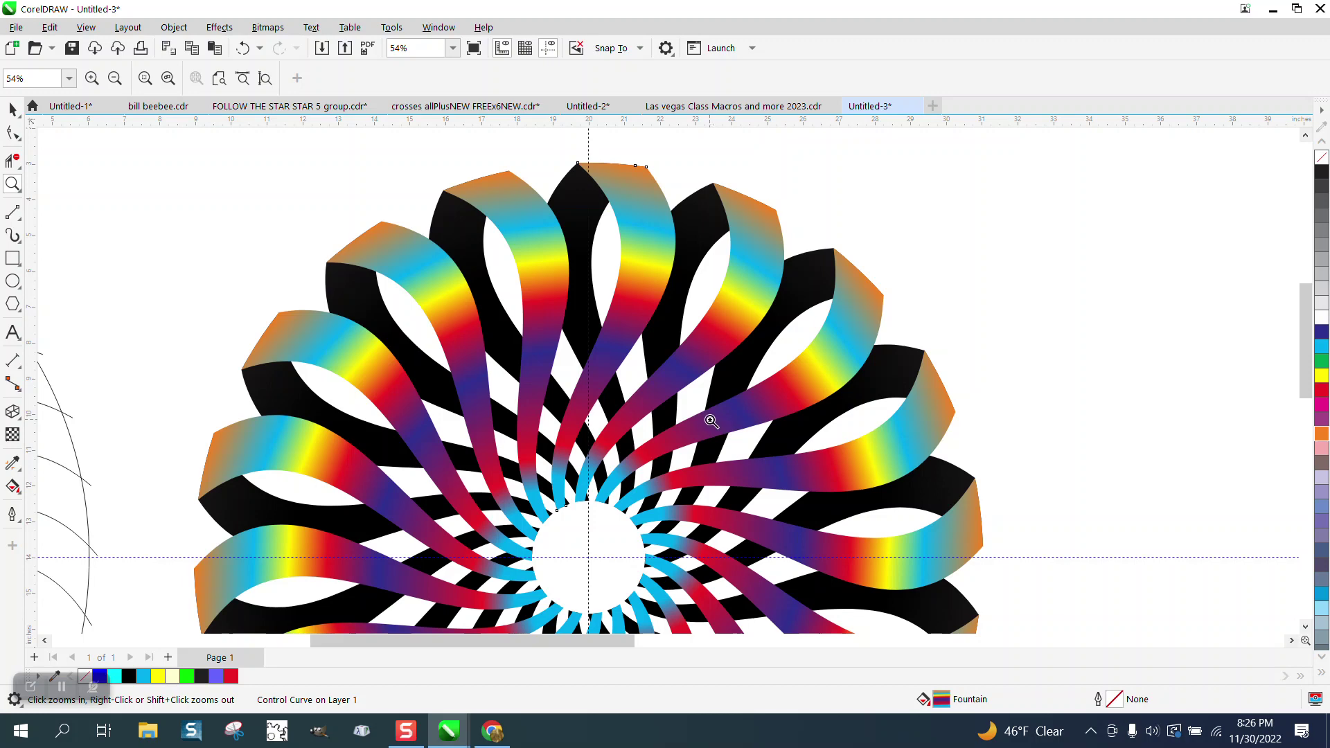
{"action": "scroll", "coordinate": [711, 421], "scroll_direction": "down", "scroll_amount": 3}
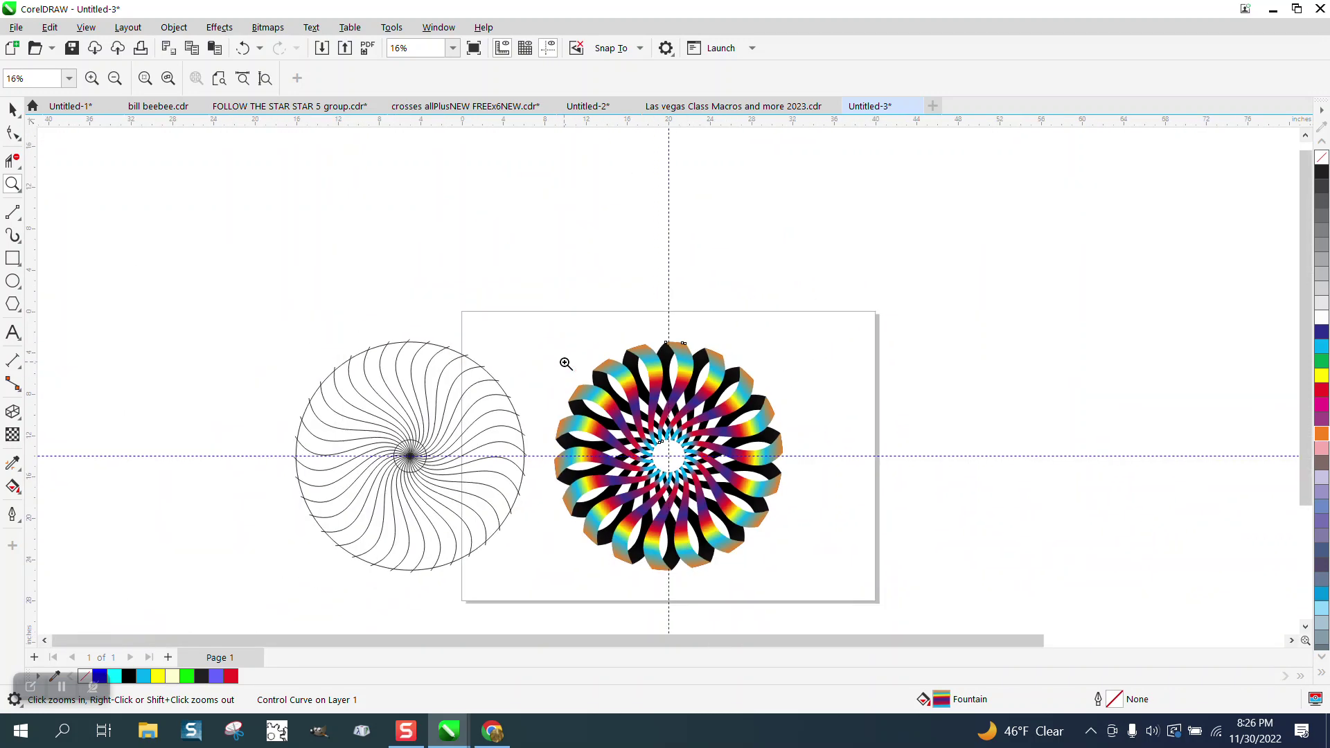
{"action": "left_click_drag", "start_coordinate": [868, 600], "coordinate": [870, 598]}
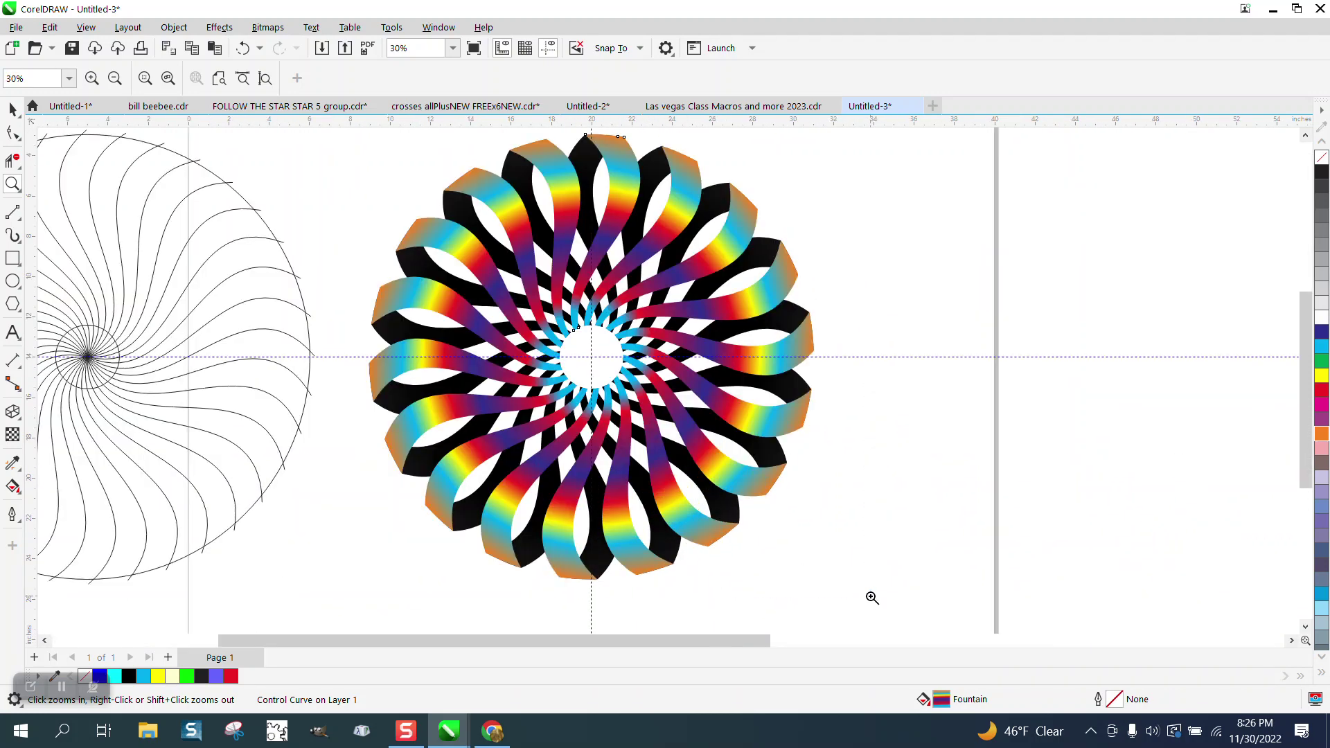